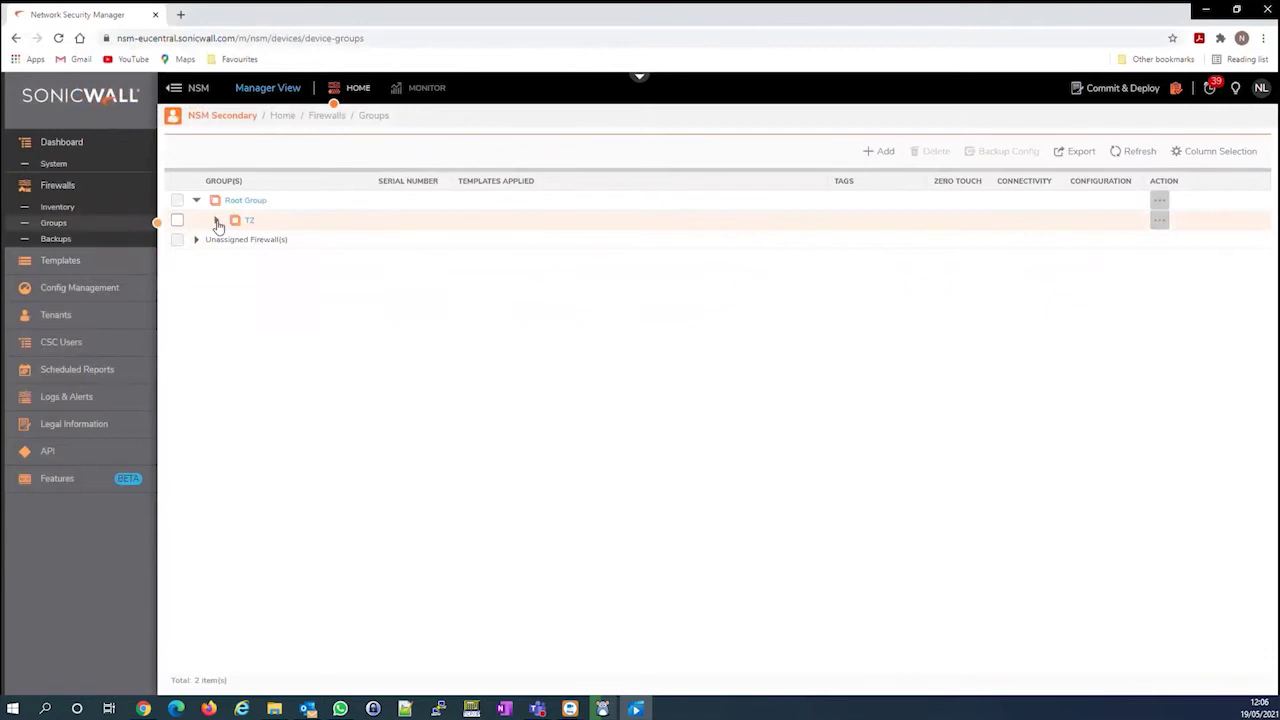
Expand TZ, Medium Branch and Small Branch to show TZ570 Beta and an empty Small Branch
click(218, 222)
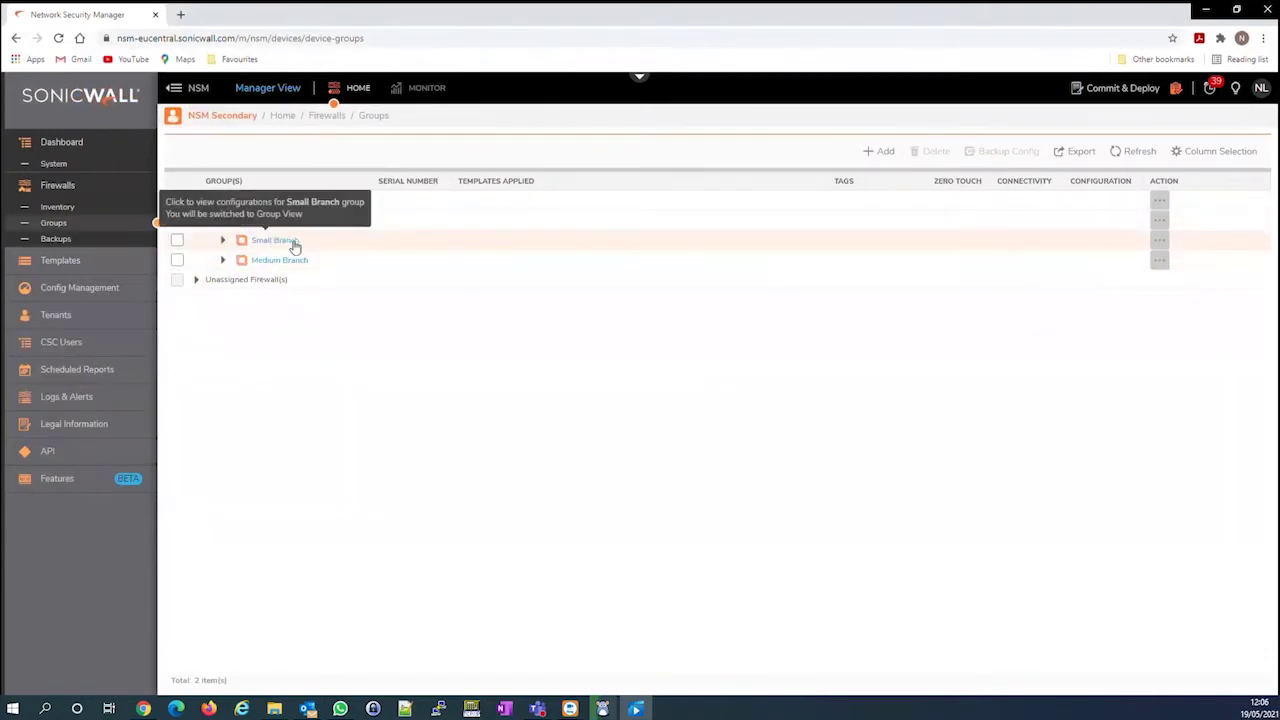
click(223, 261)
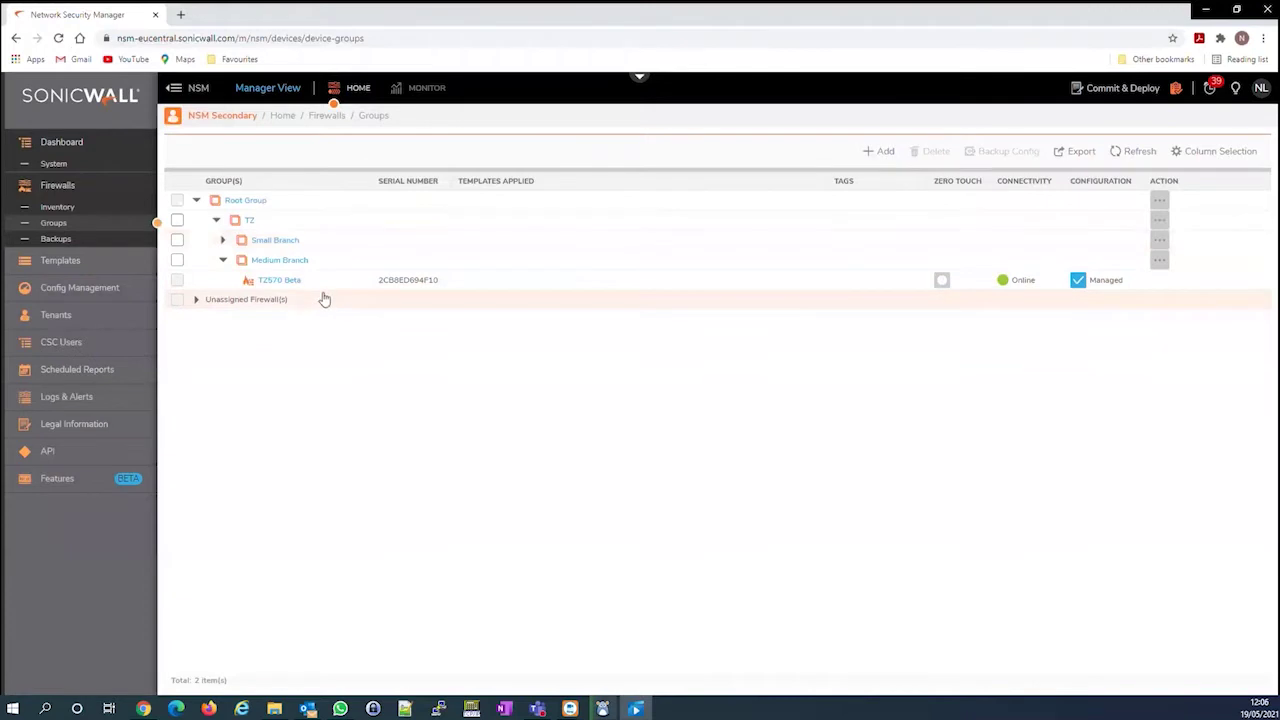
click(224, 241)
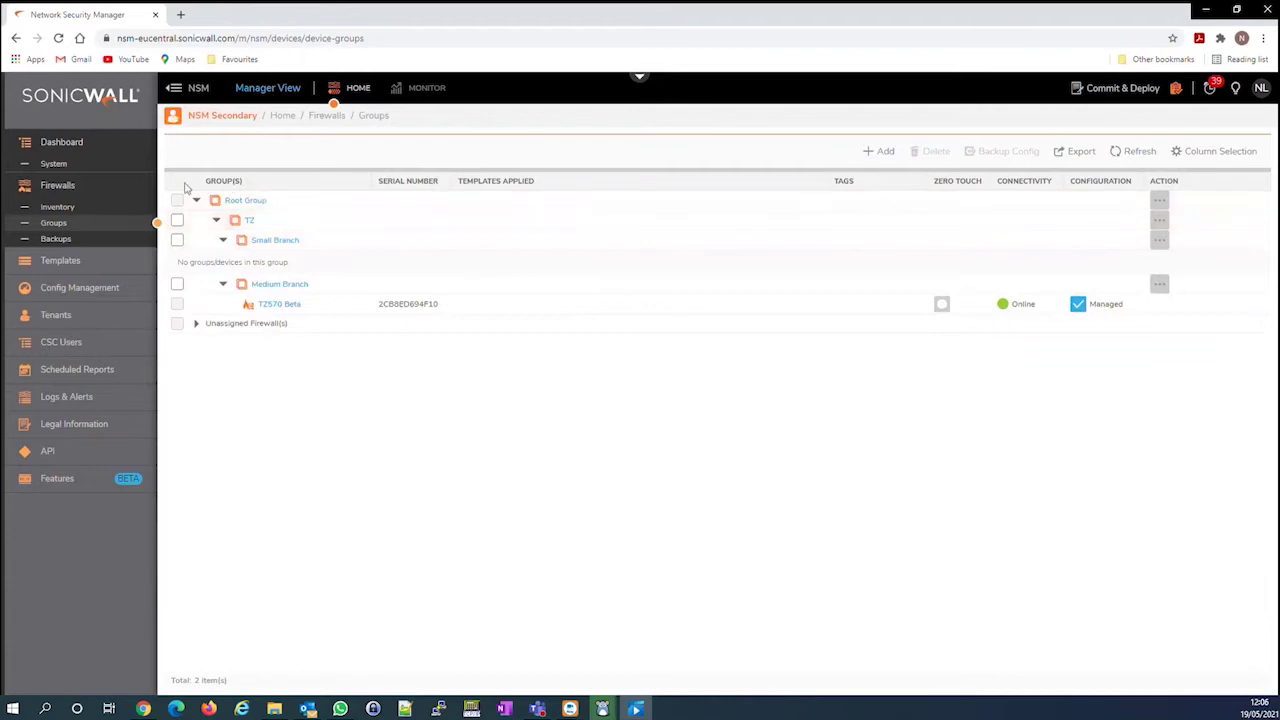
Create a Zero Touch SonicOS template named 'Base Config' and open it in Template View
click(78, 266)
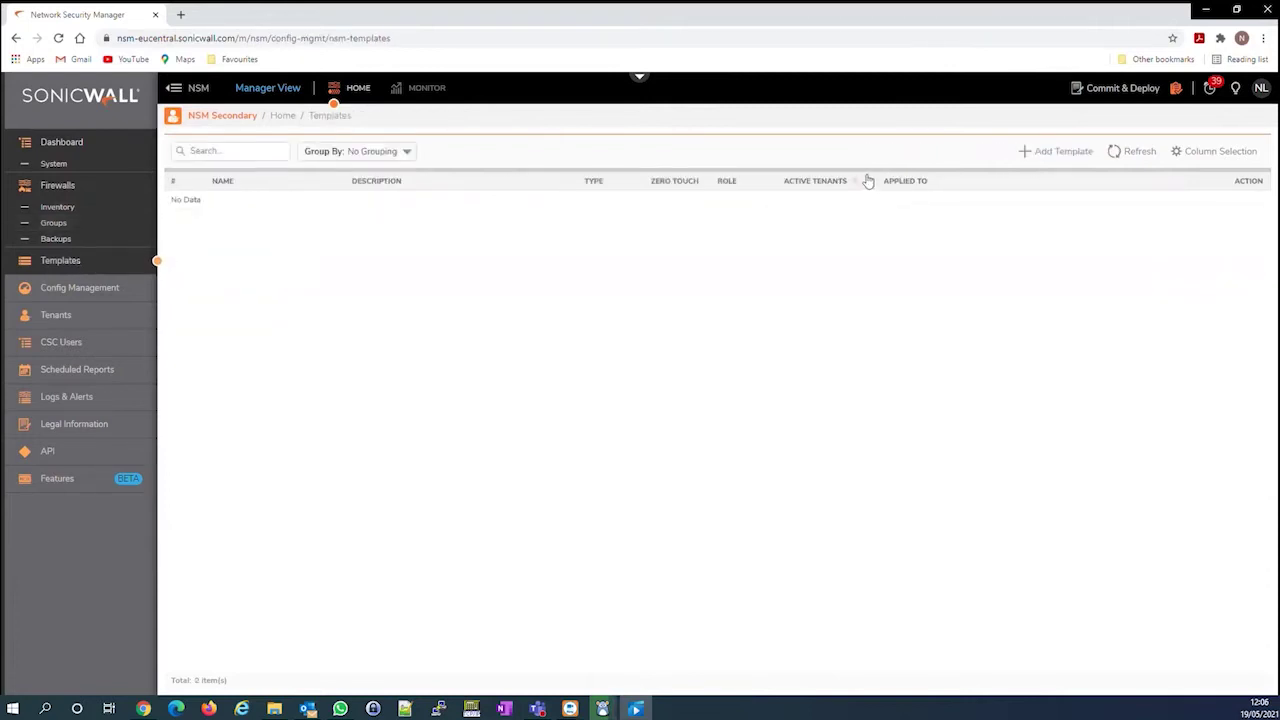
click(1060, 153)
click(788, 297)
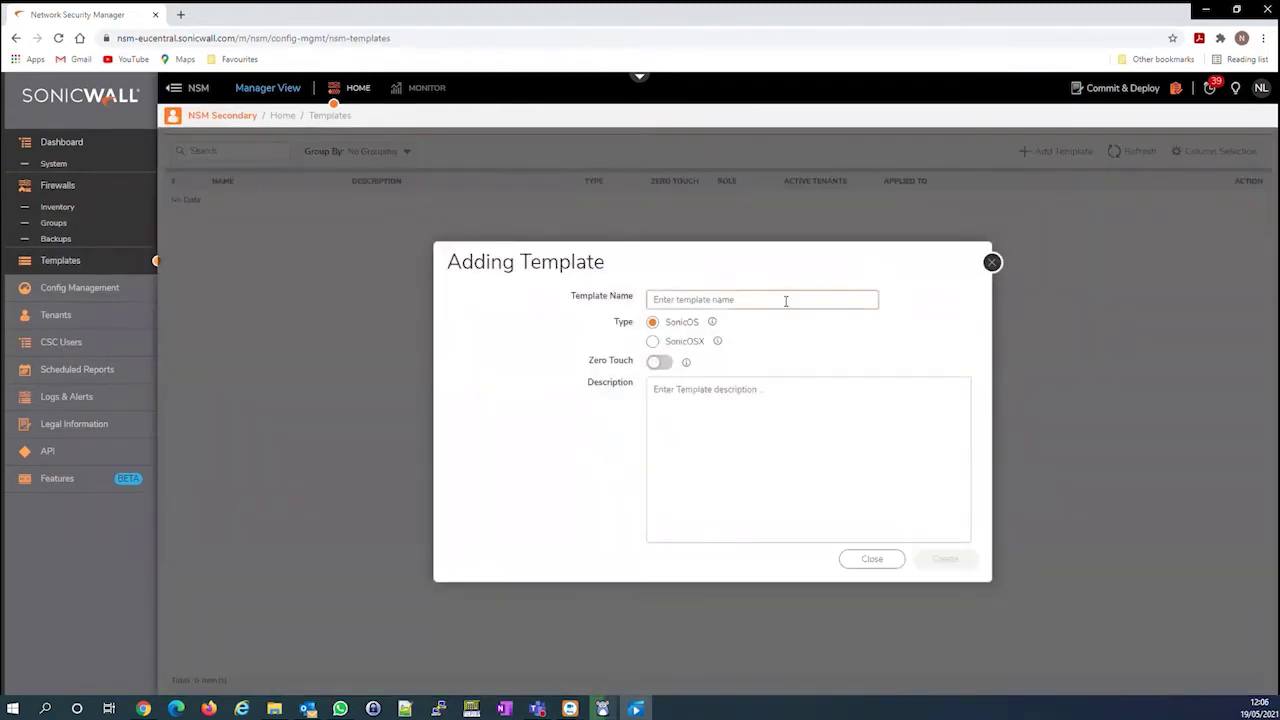
text(Base Config)
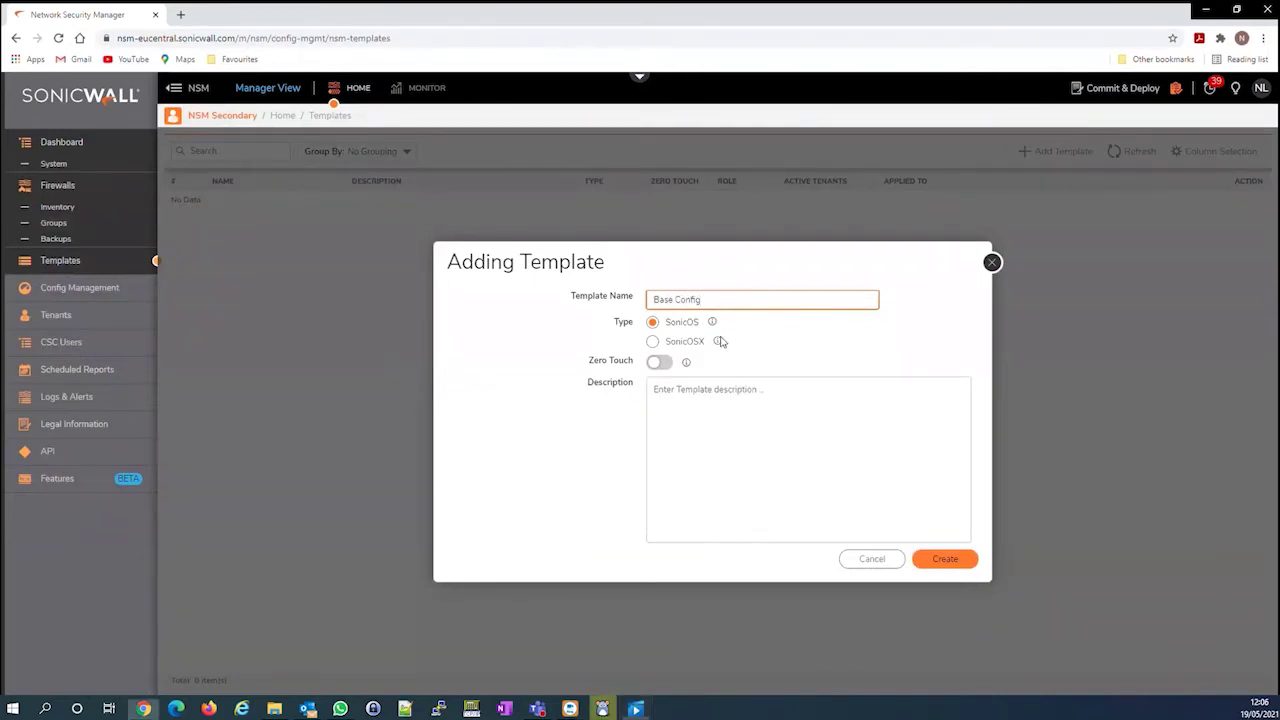
click(670, 365)
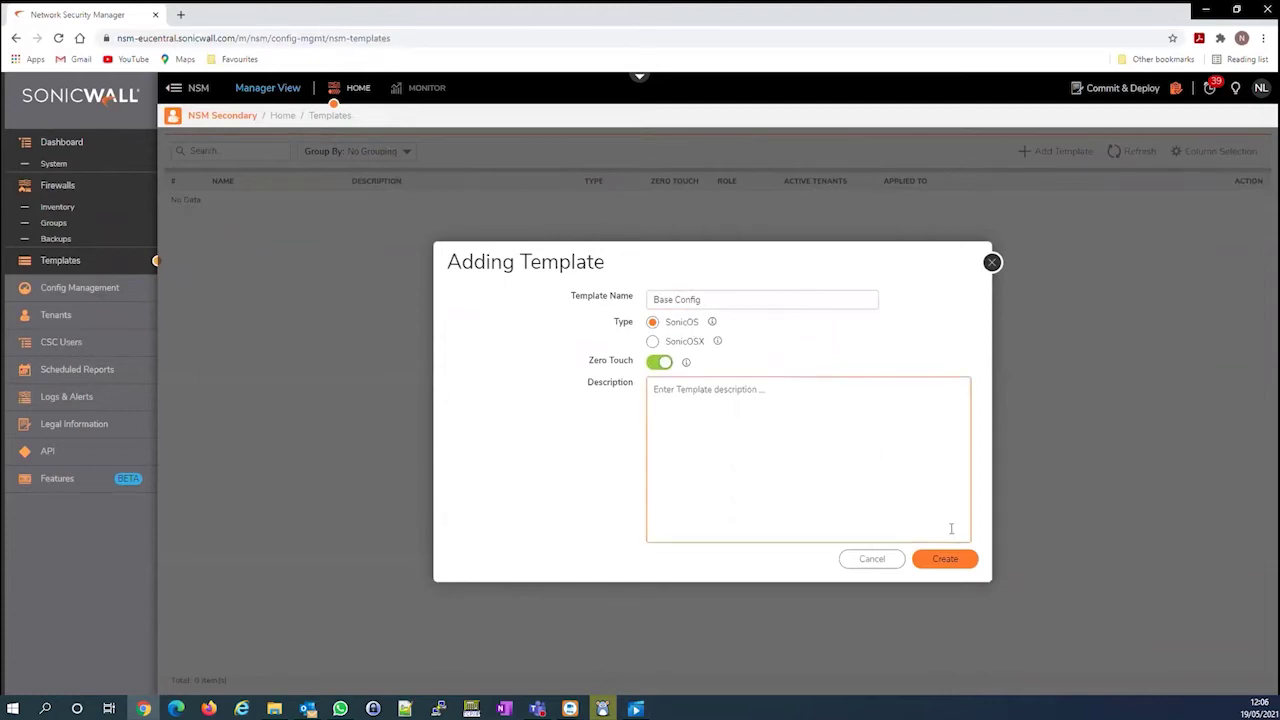
click(945, 559)
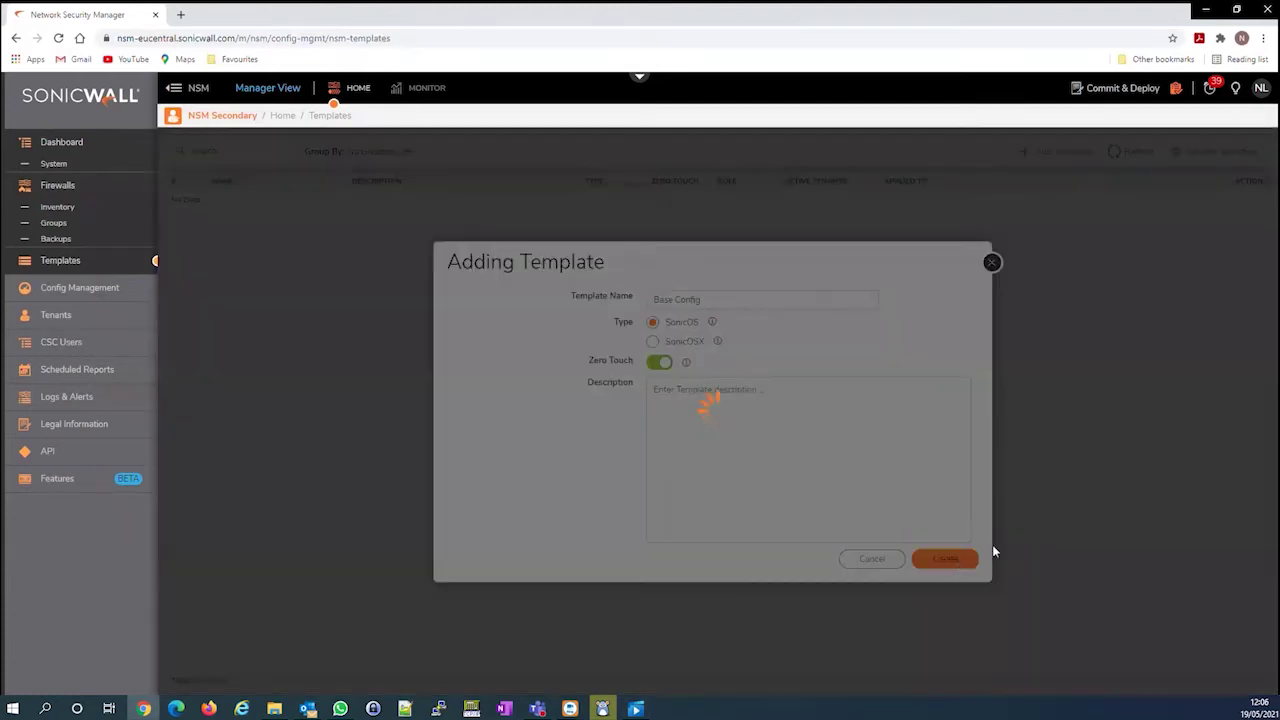
click(778, 170)
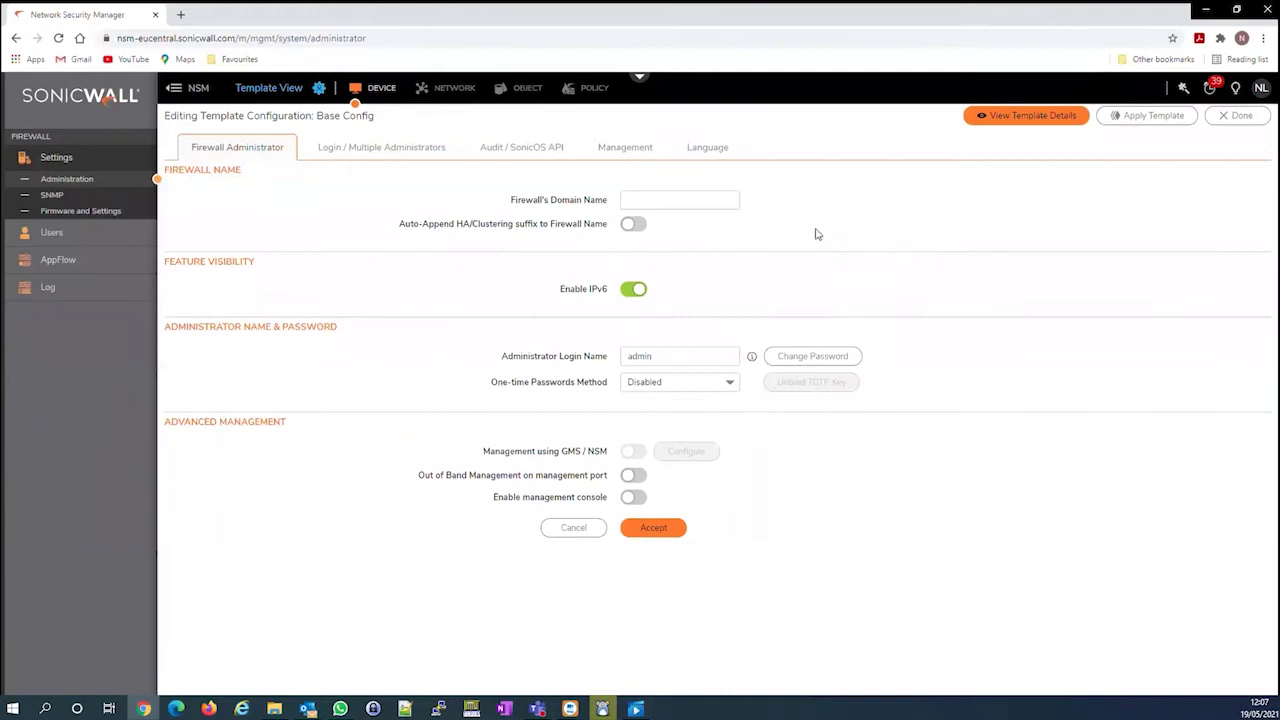
Replace the Base Config template's administrator login name with a new username and accept it
double_click(686, 360)
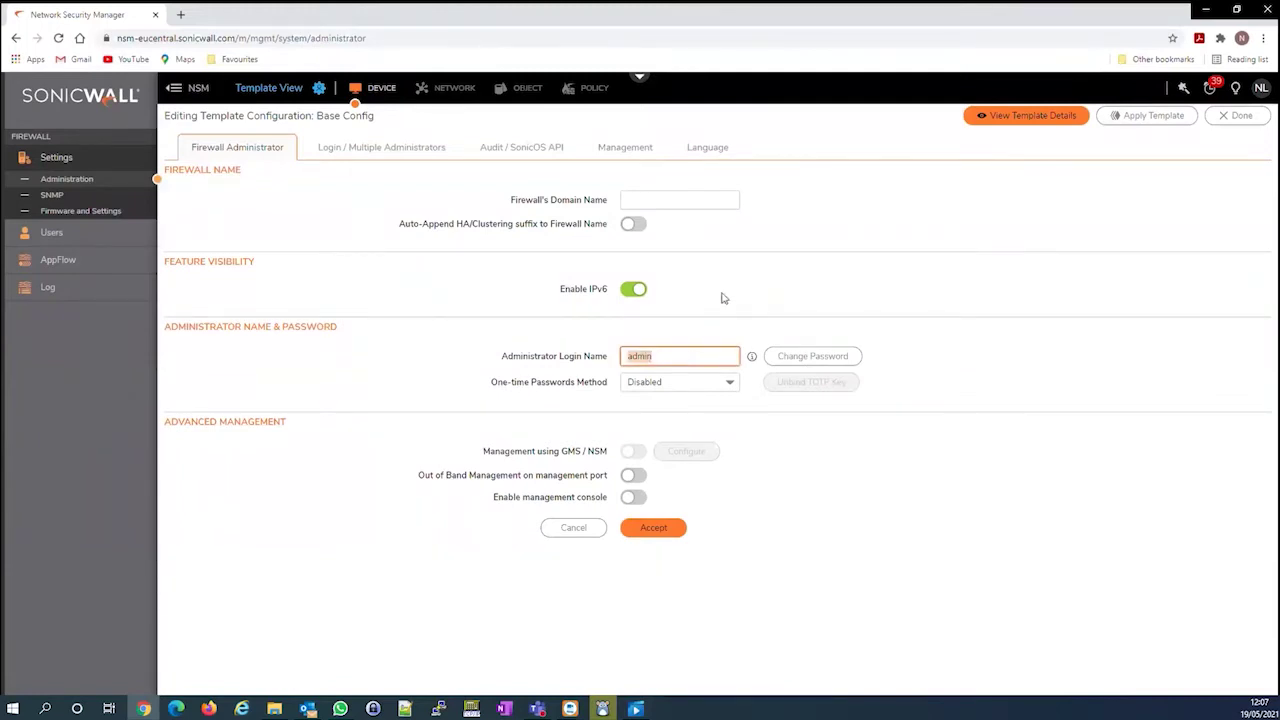
click(660, 531)
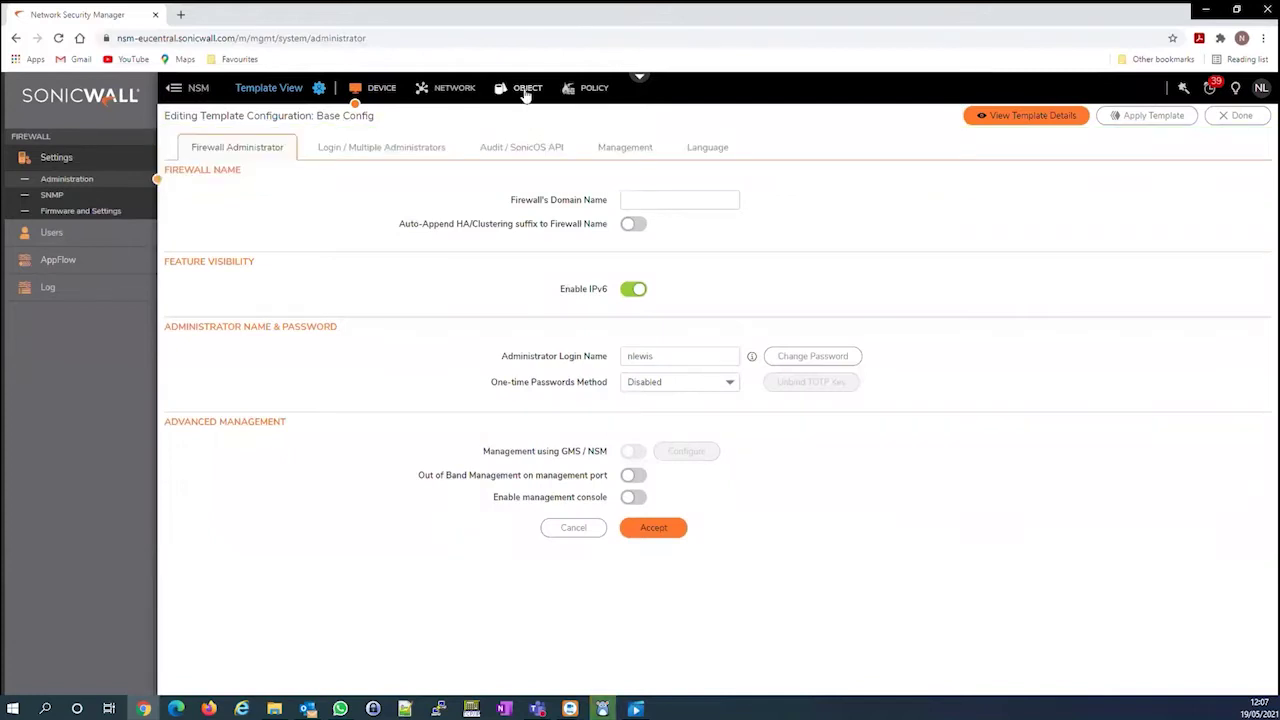
click(450, 89)
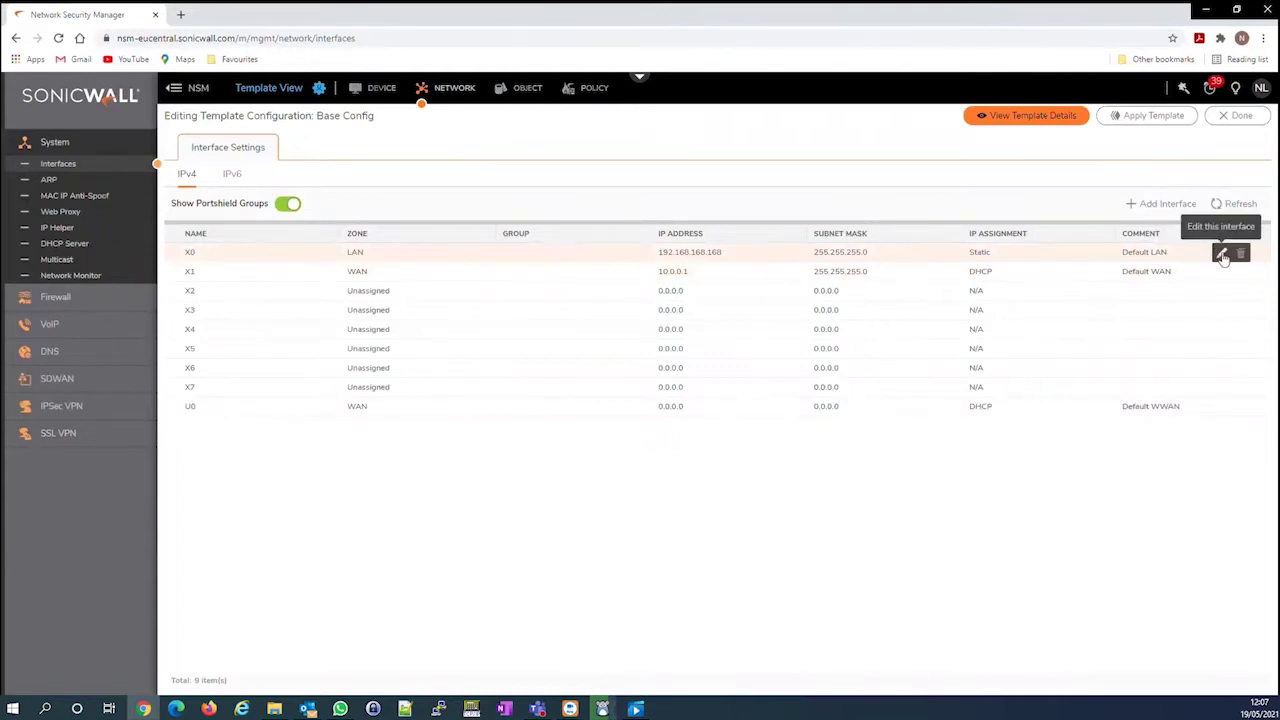
Change the template's X0 LAN interface IP address to 192.168.10.1
click(1218, 257)
click(768, 358)
key(BackSpace)
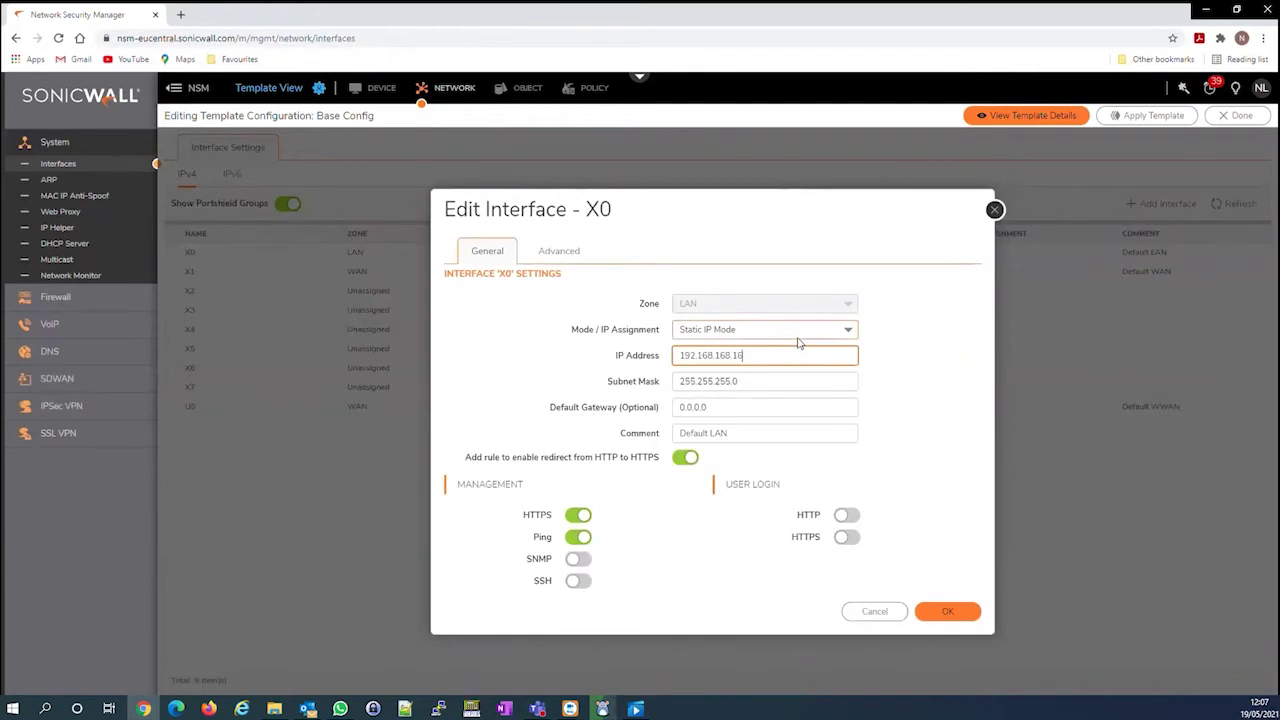
key(BackSpace)
key(BackSpace)
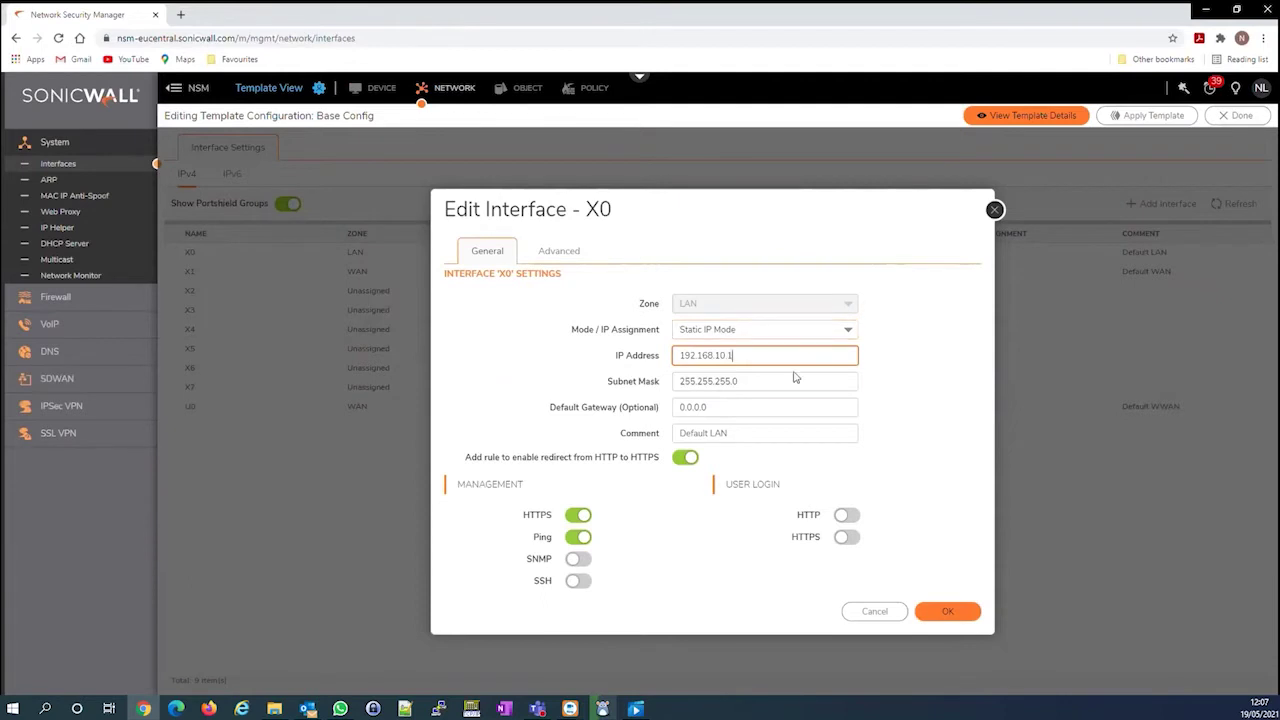
click(950, 610)
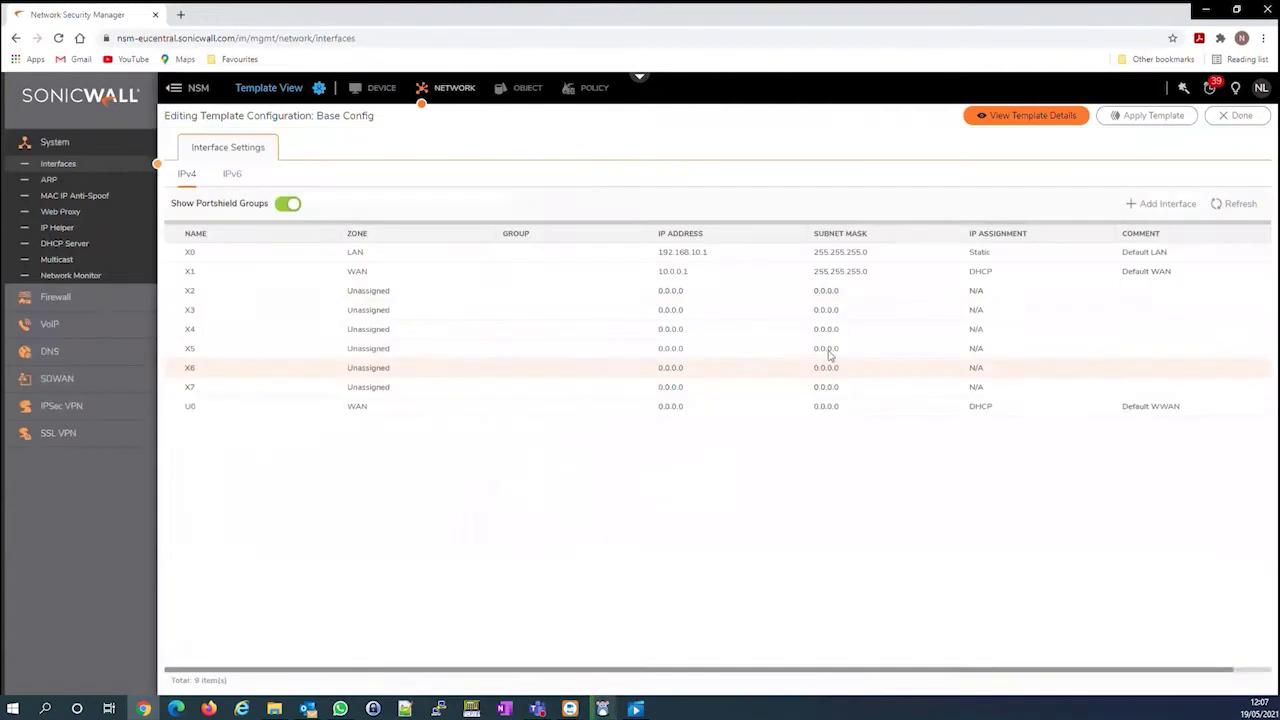
Add a dynamic DHCP lease scope 192.168.10.2–192.168.10.254, pre-populated from X0, to Base Config
click(66, 244)
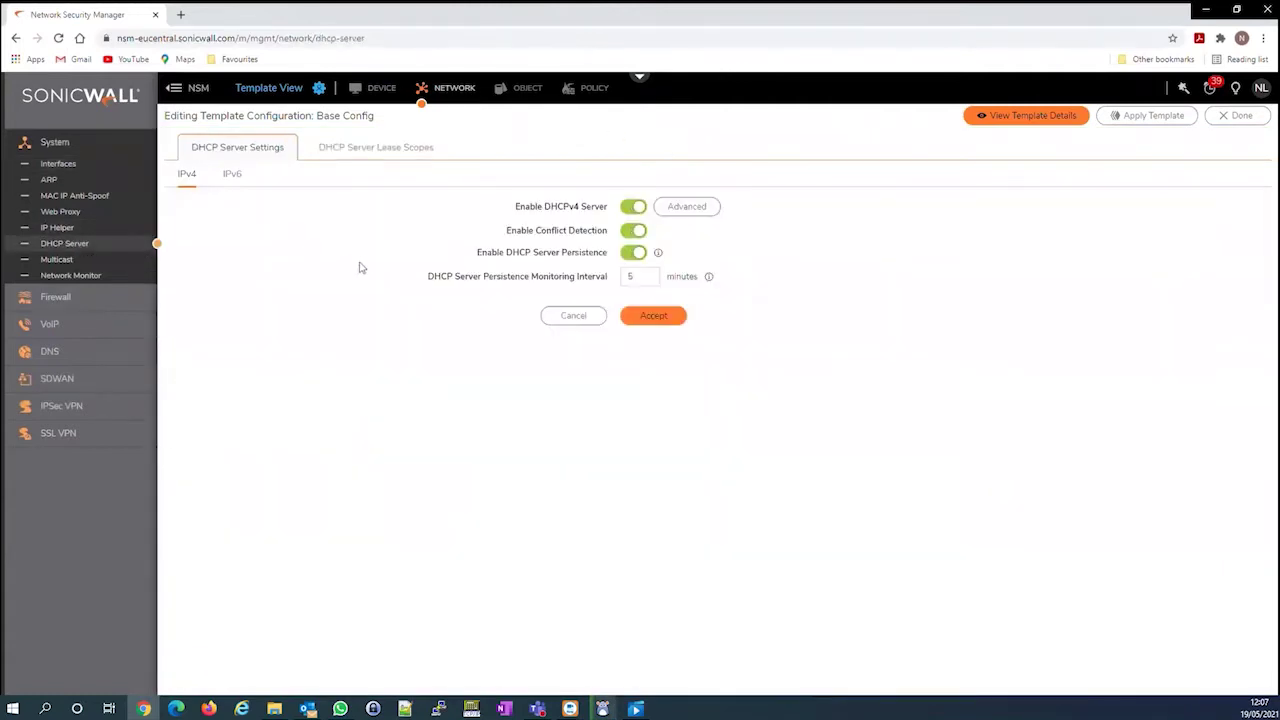
click(391, 151)
click(1041, 206)
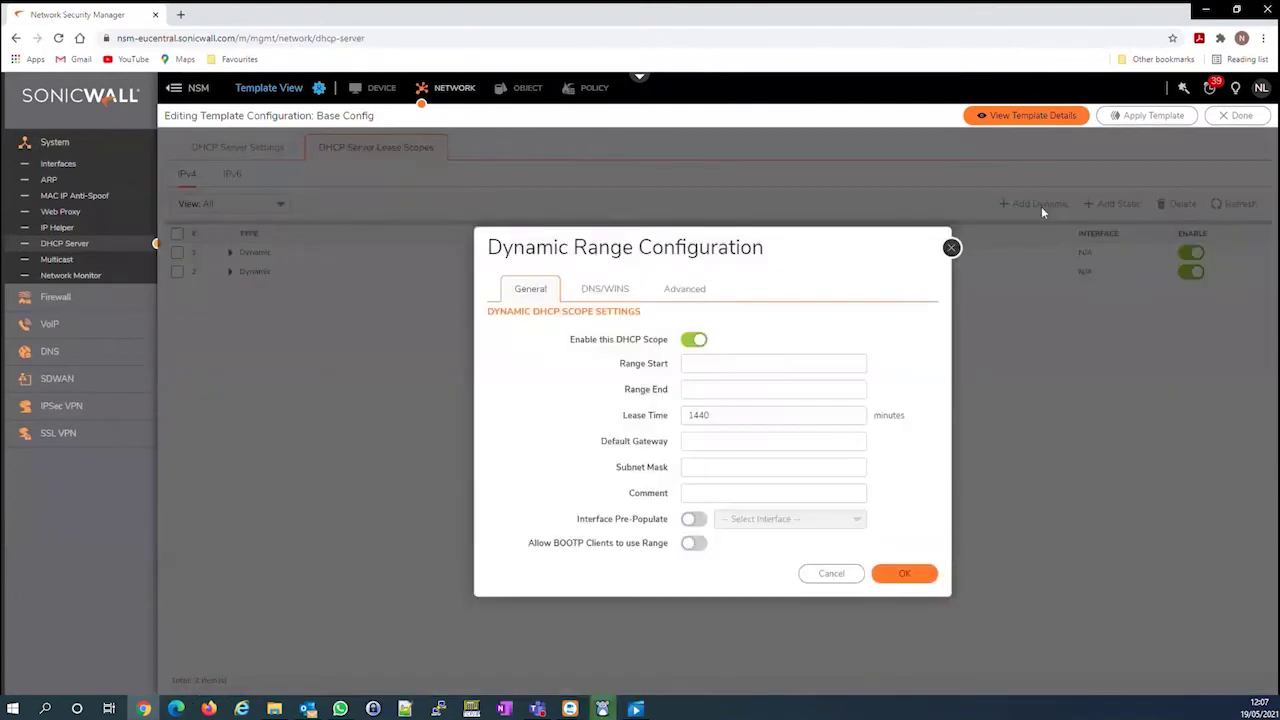
click(755, 368)
click(694, 519)
click(848, 520)
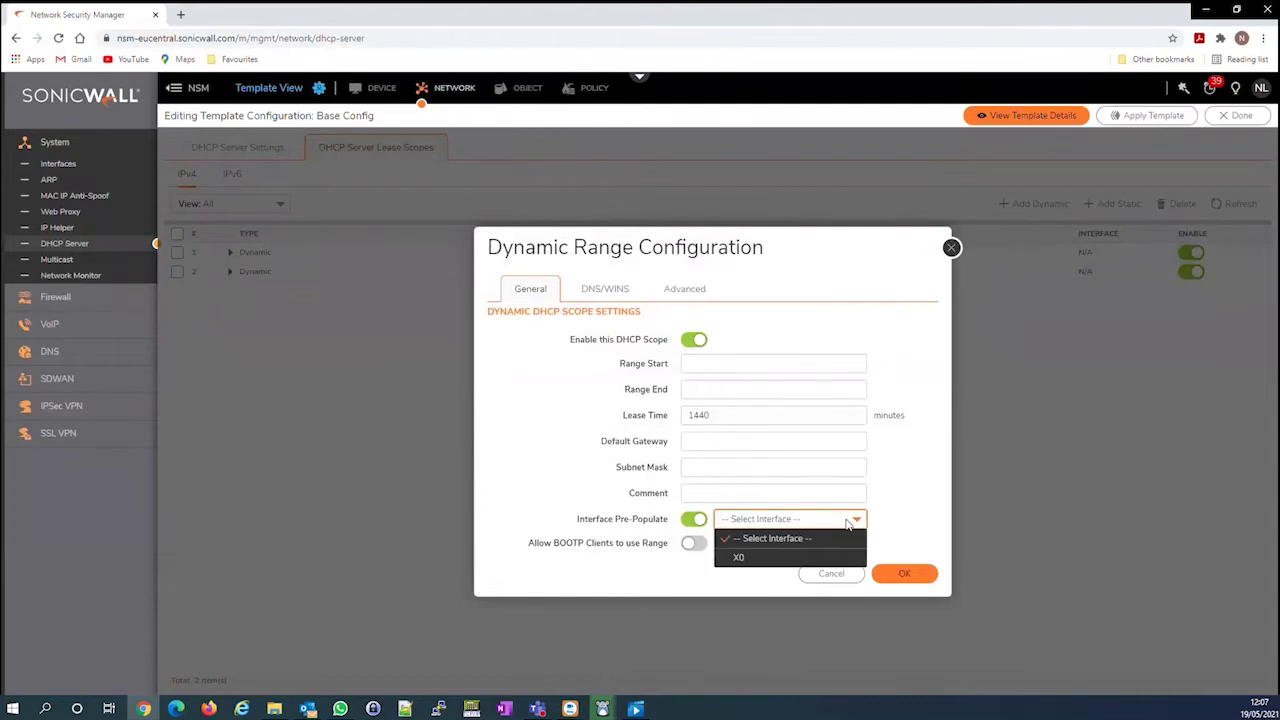
click(791, 561)
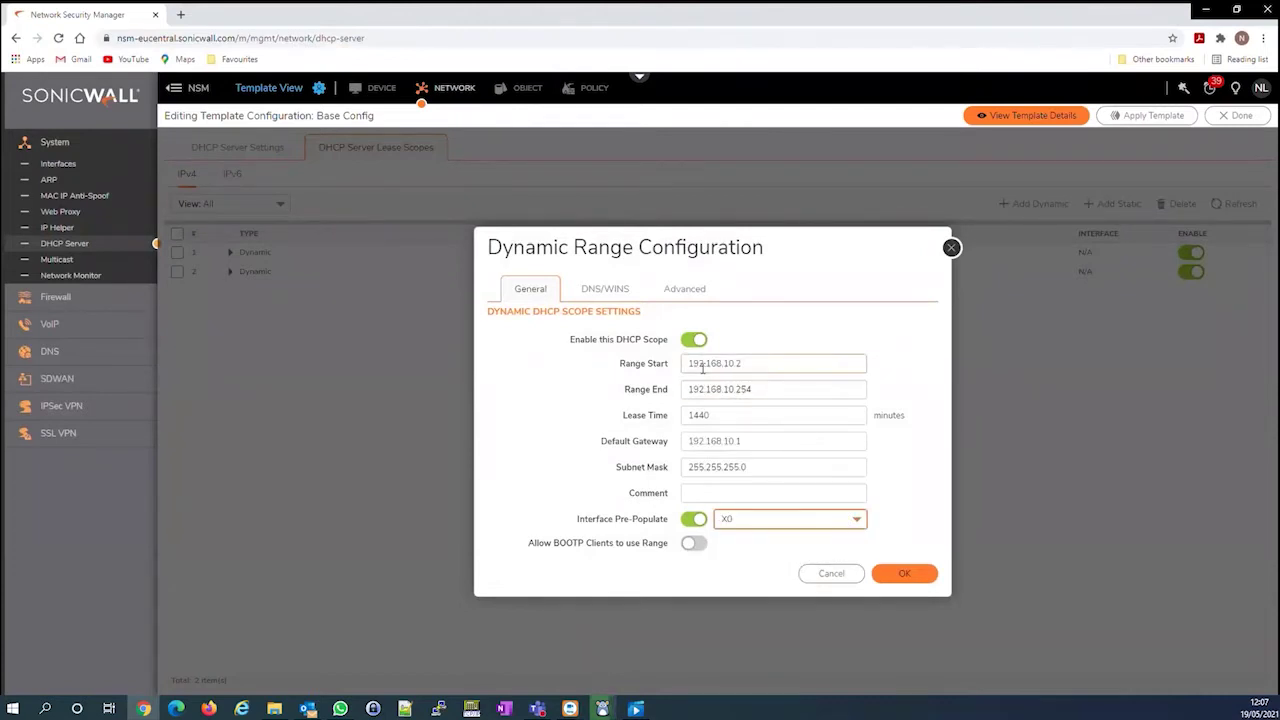
click(904, 573)
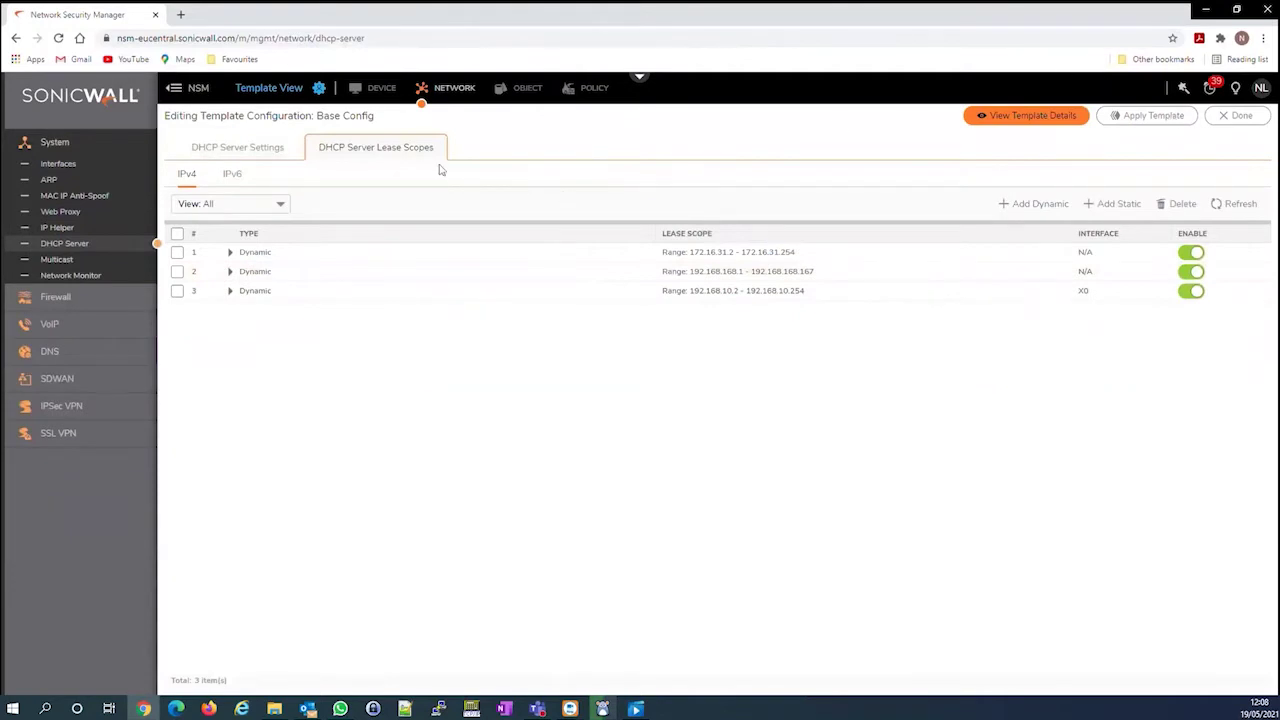
click(319, 89)
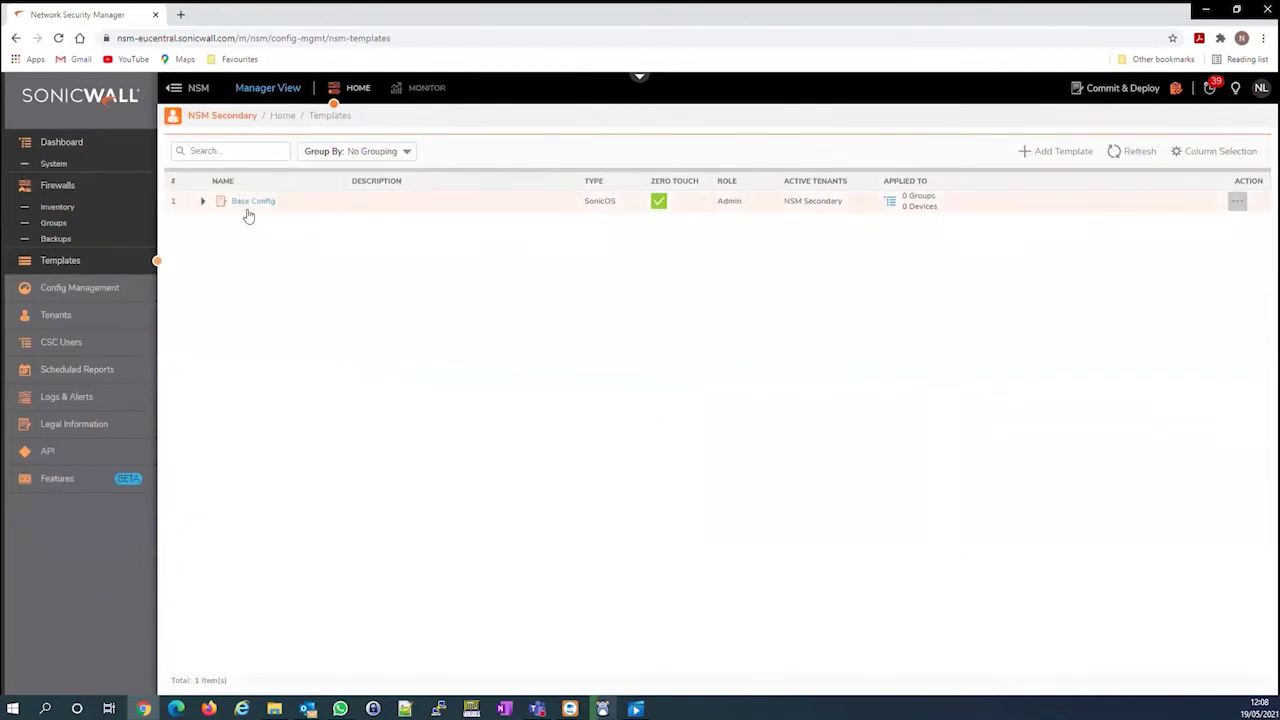
Apply Base Config to the TZ group and confirm 4/4 operations succeeded on TZ570 Beta
click(204, 202)
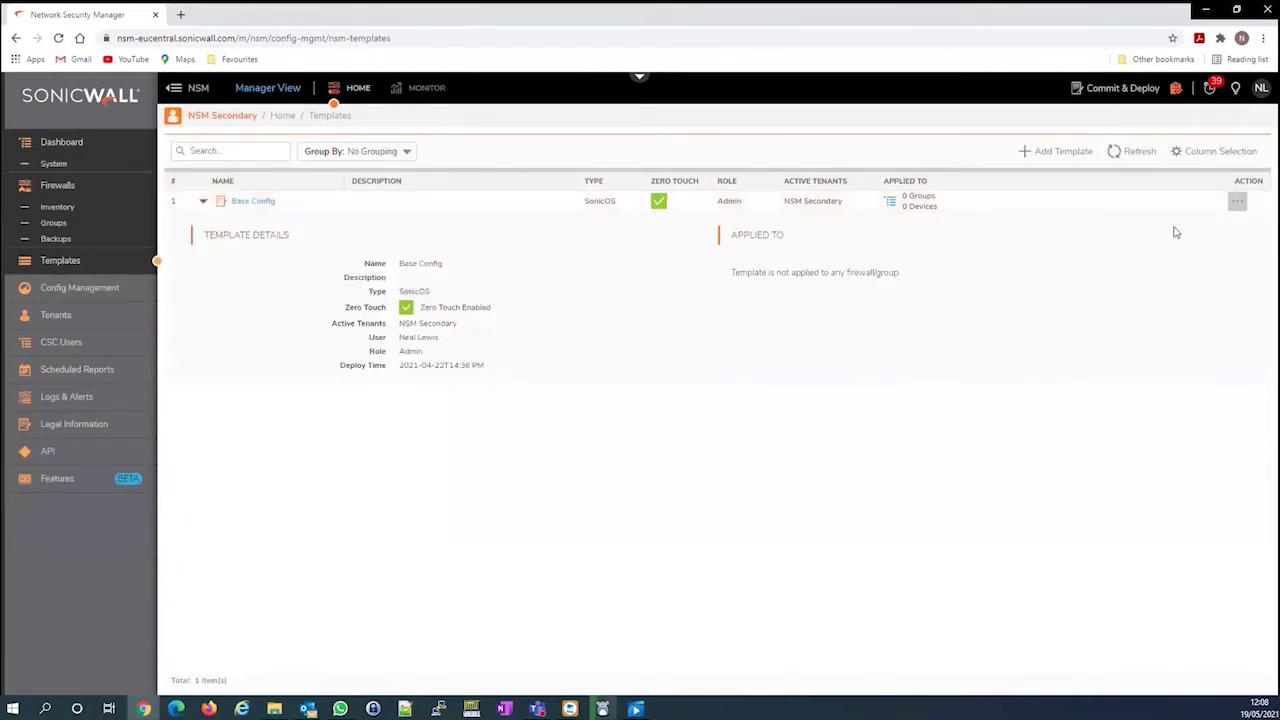
click(1238, 204)
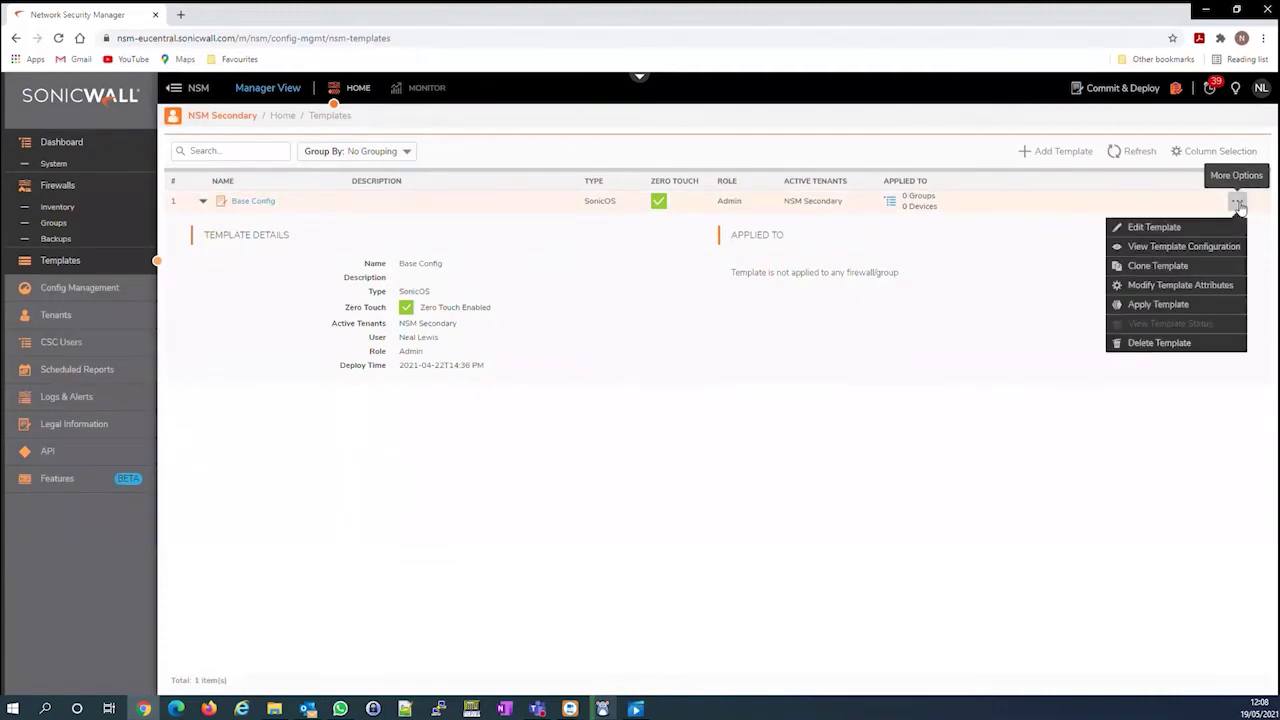
click(1168, 306)
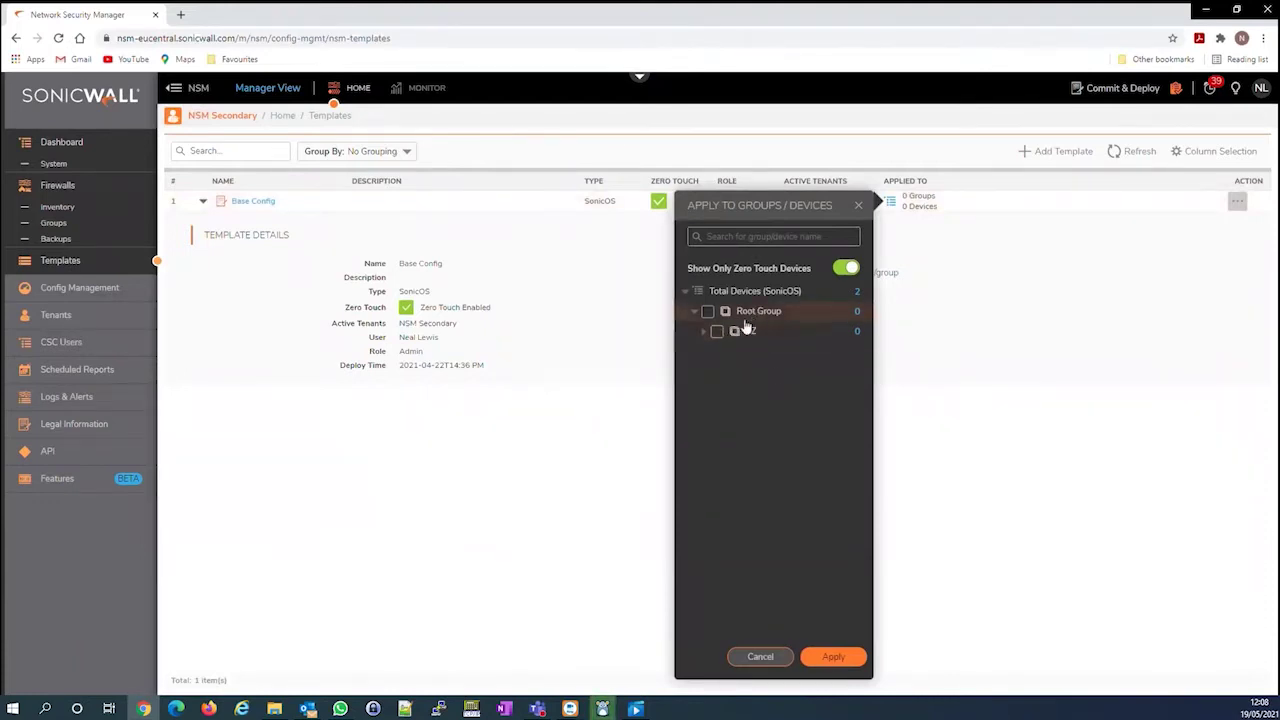
click(718, 333)
click(847, 658)
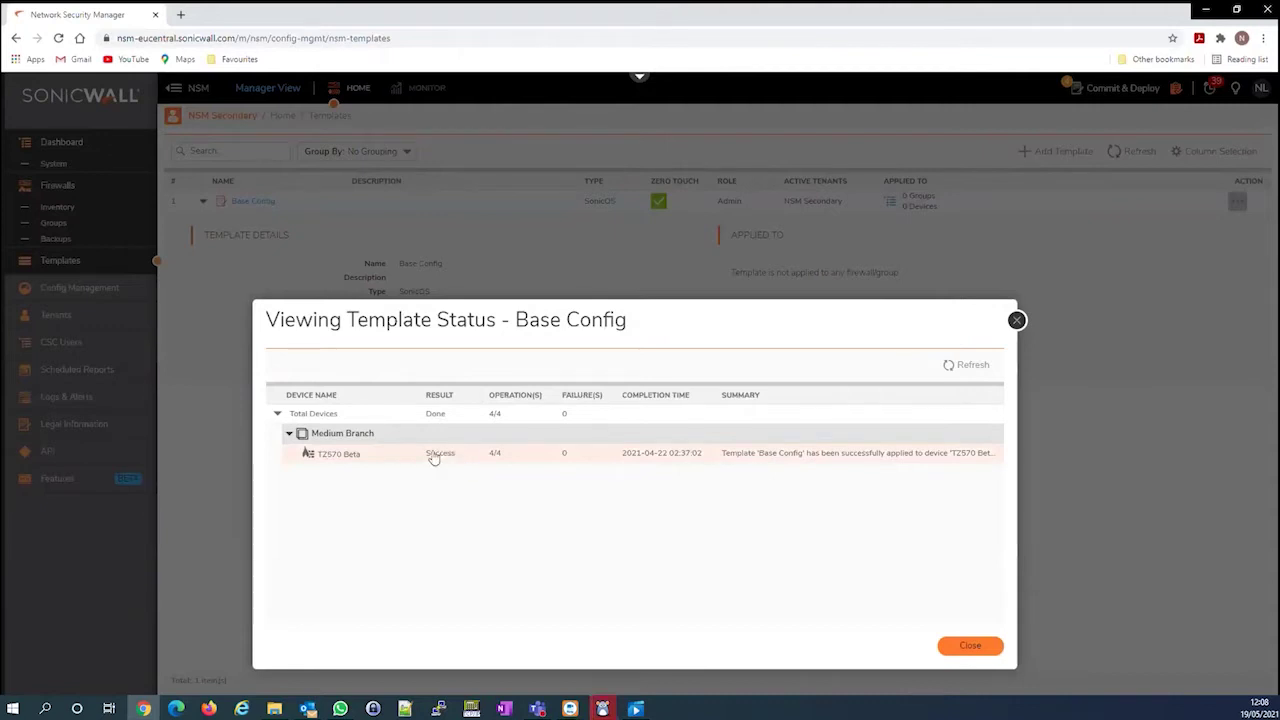
click(964, 648)
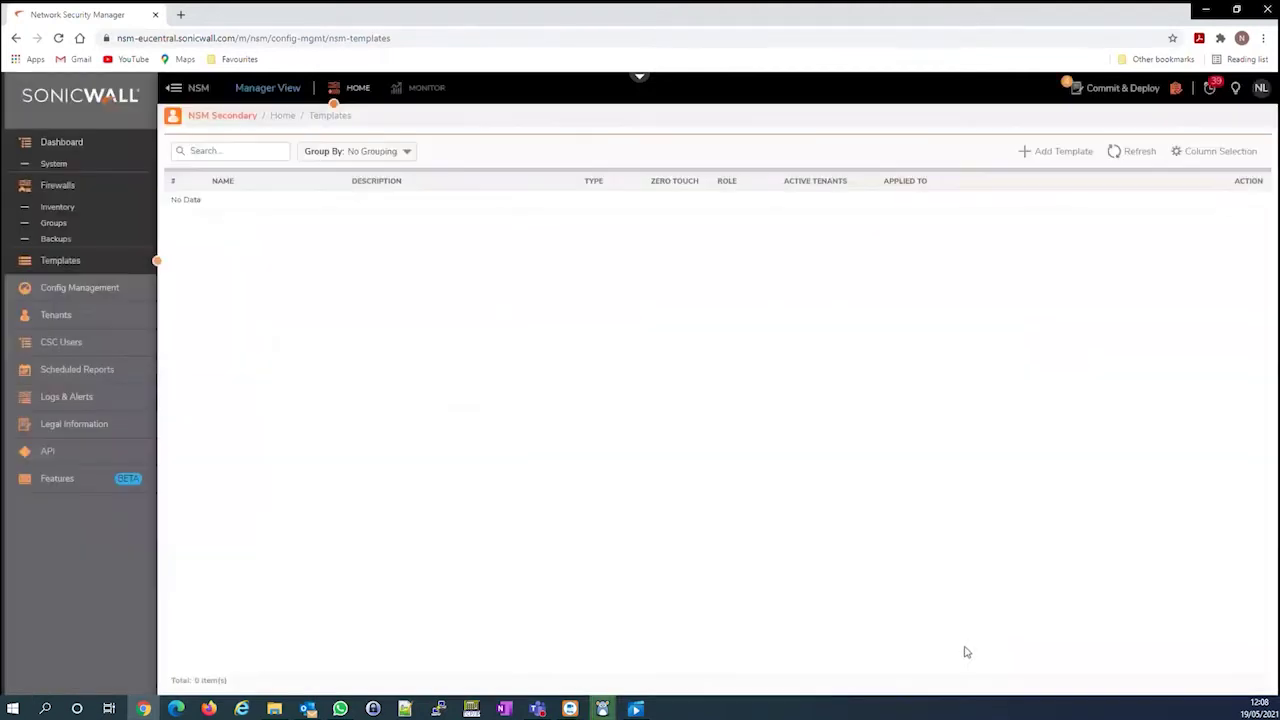
Inspect TZ570 Beta's interface settings and DHCP server lease scopes from the firewall inventory
click(71, 210)
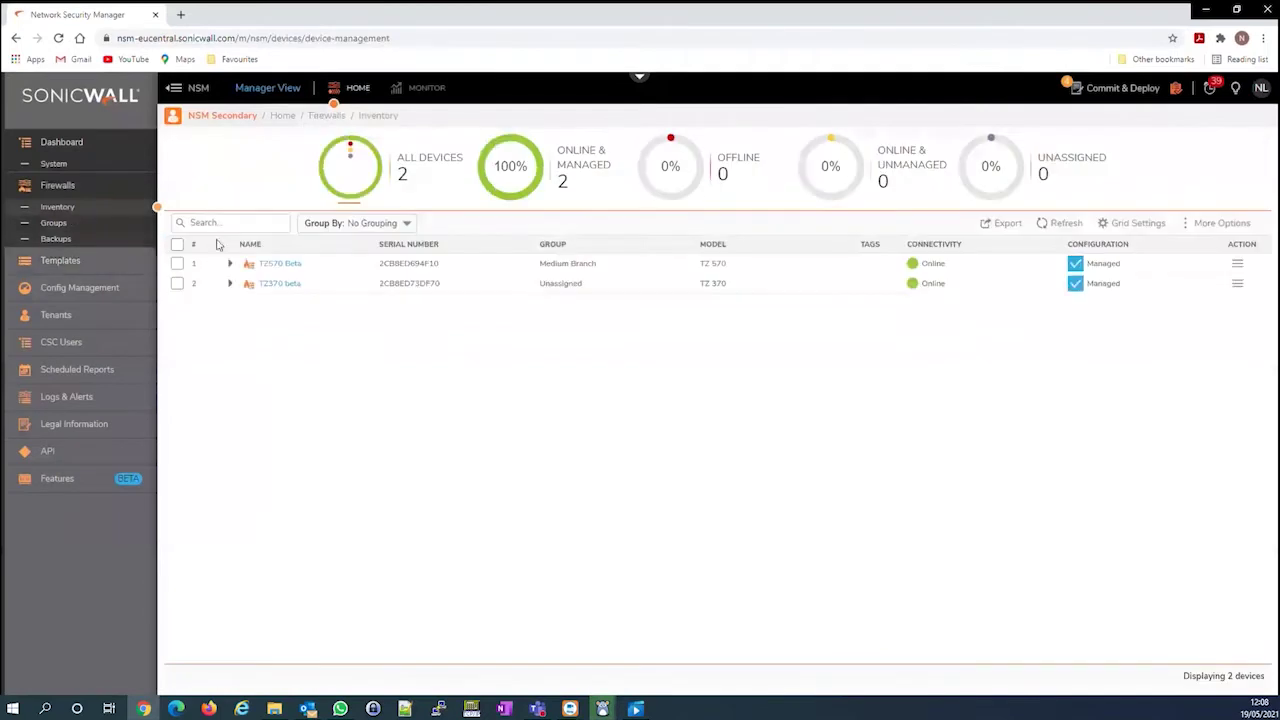
click(283, 265)
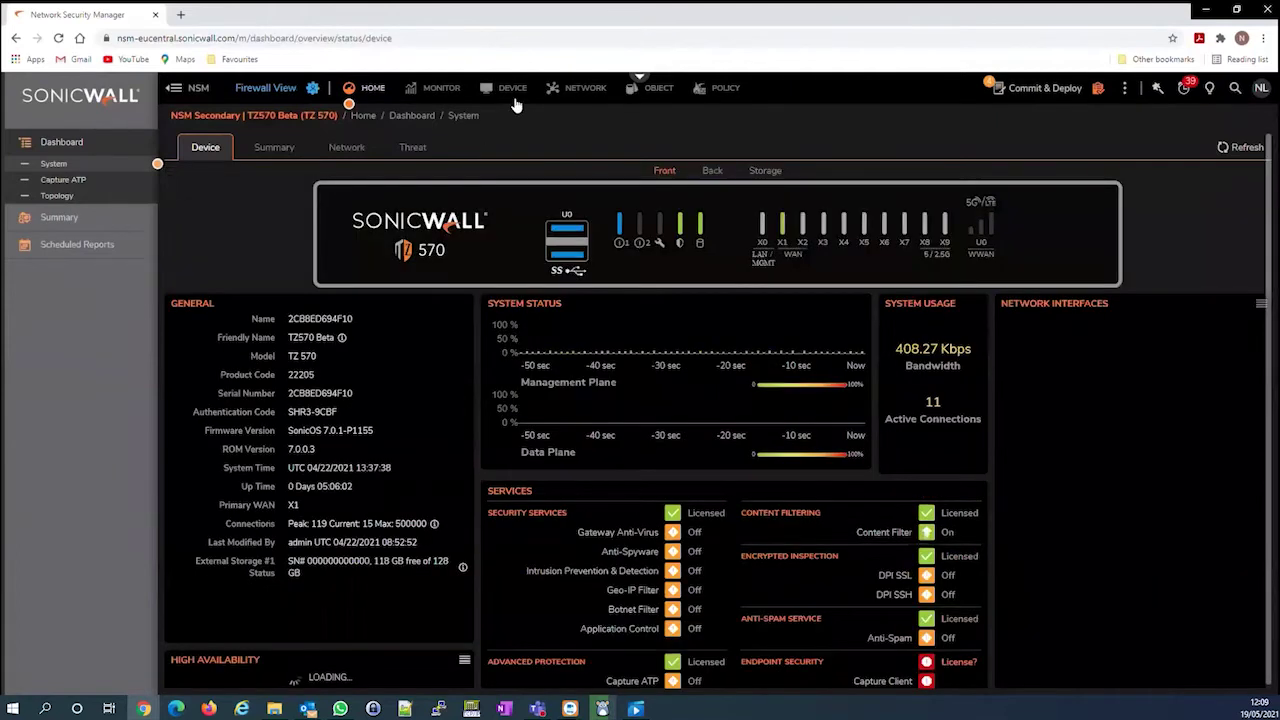
click(512, 89)
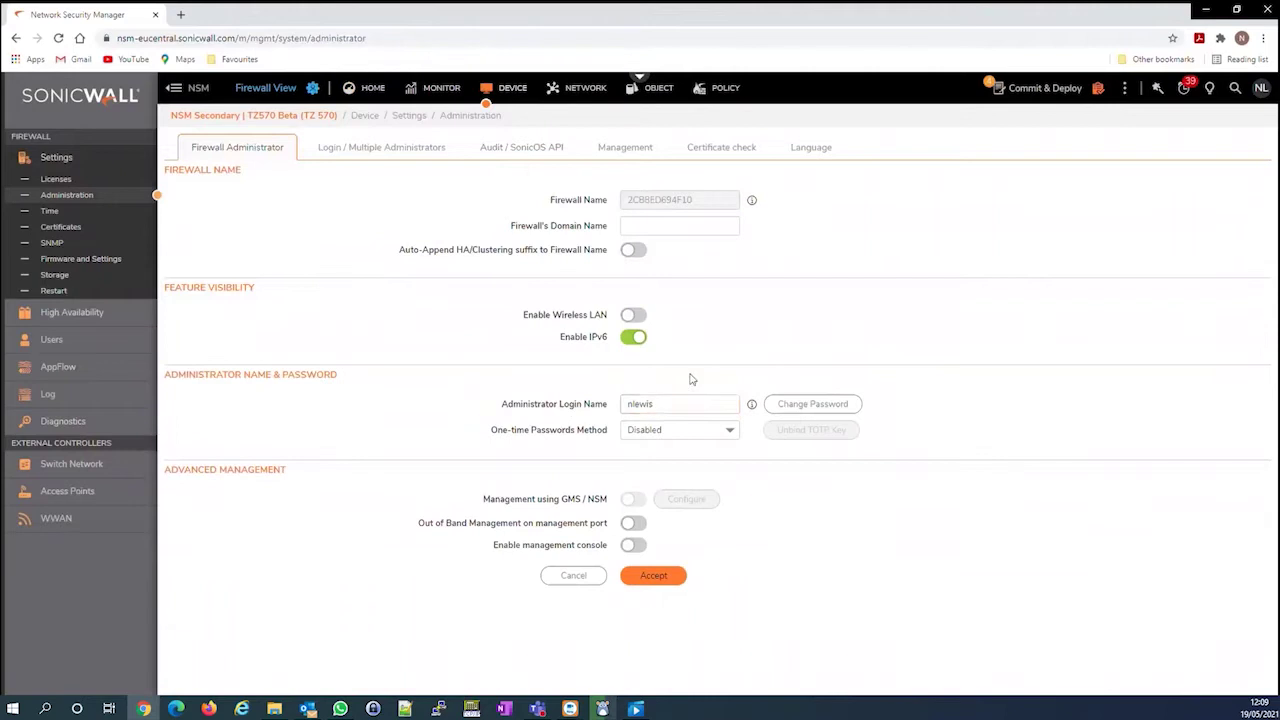
click(586, 90)
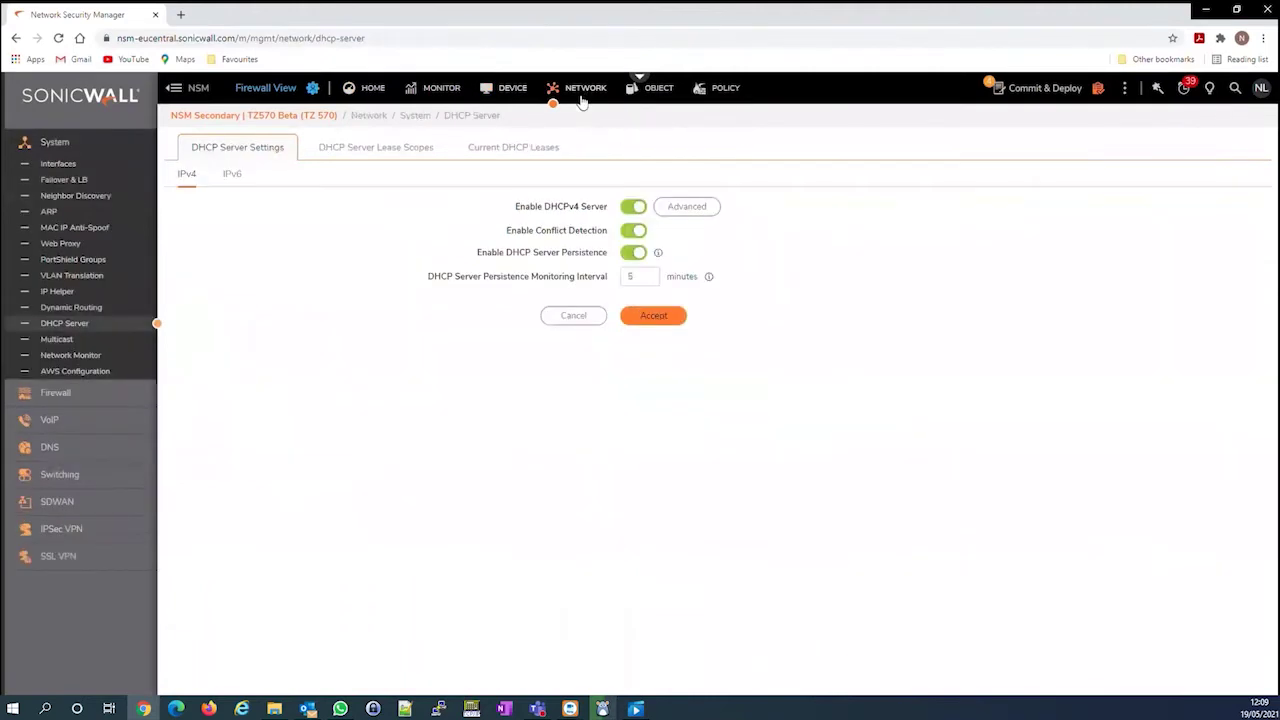
click(86, 168)
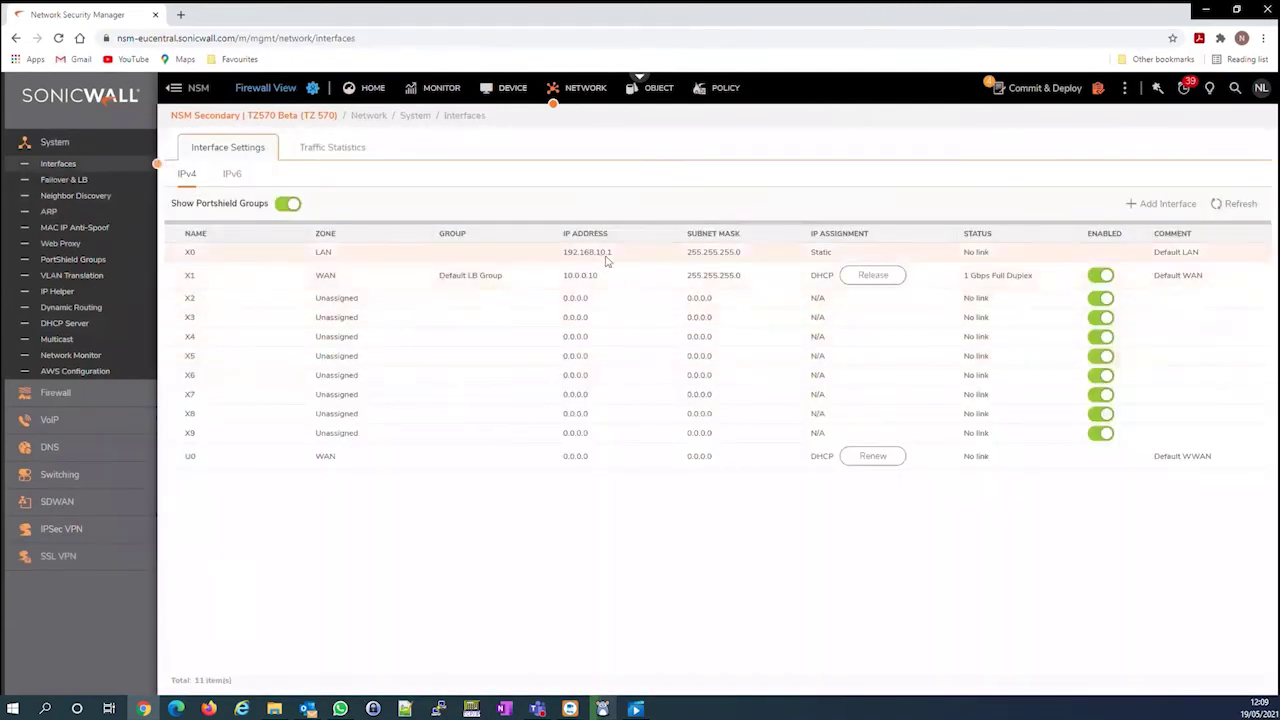
mouse_move(645, 254)
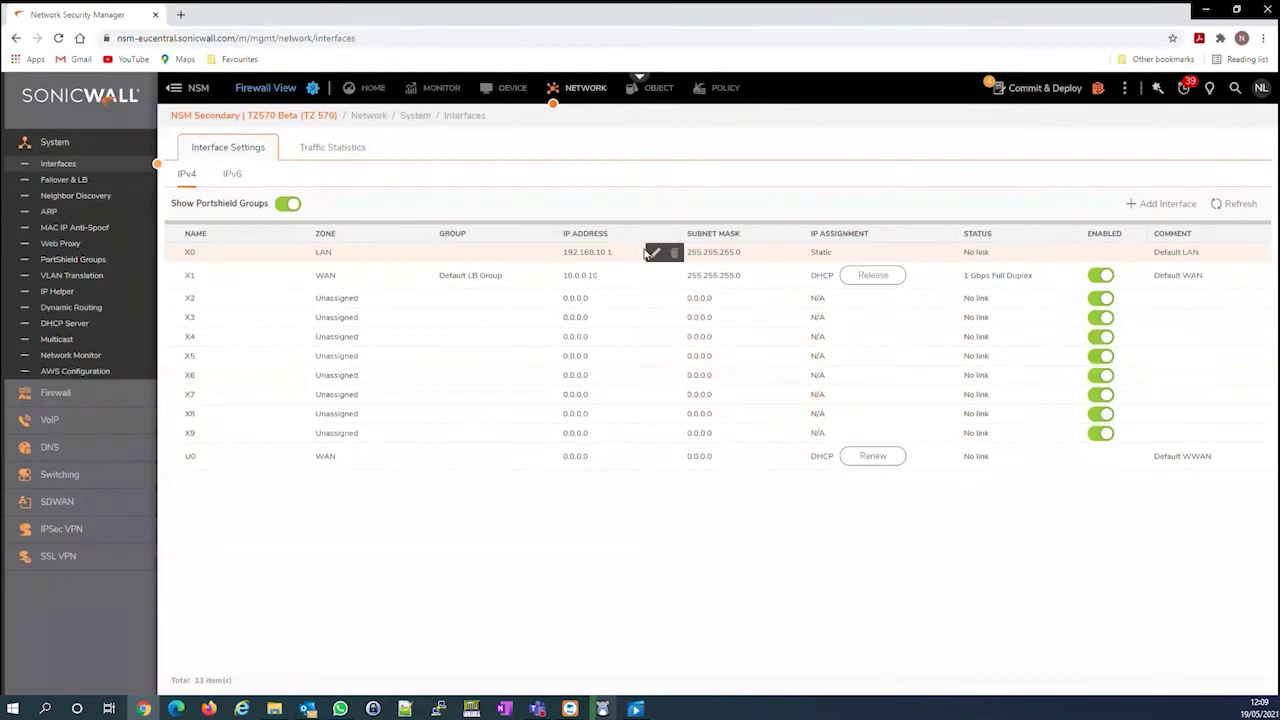
click(90, 323)
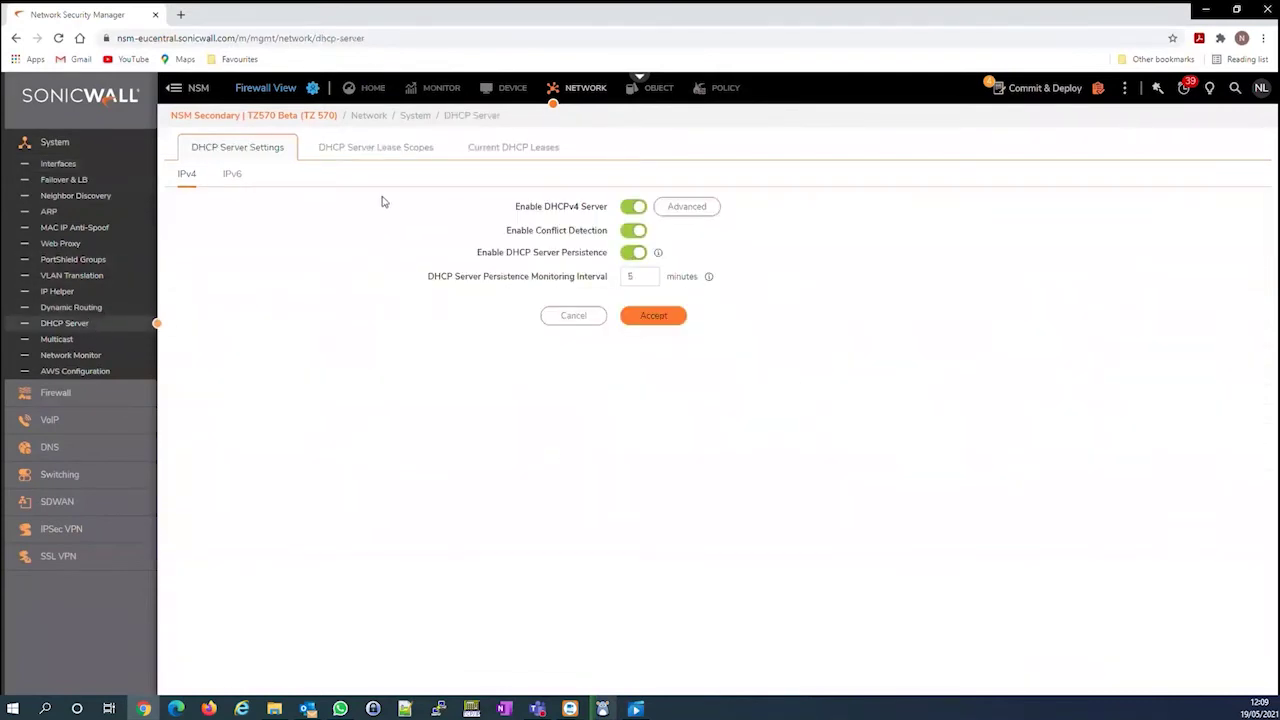
click(380, 152)
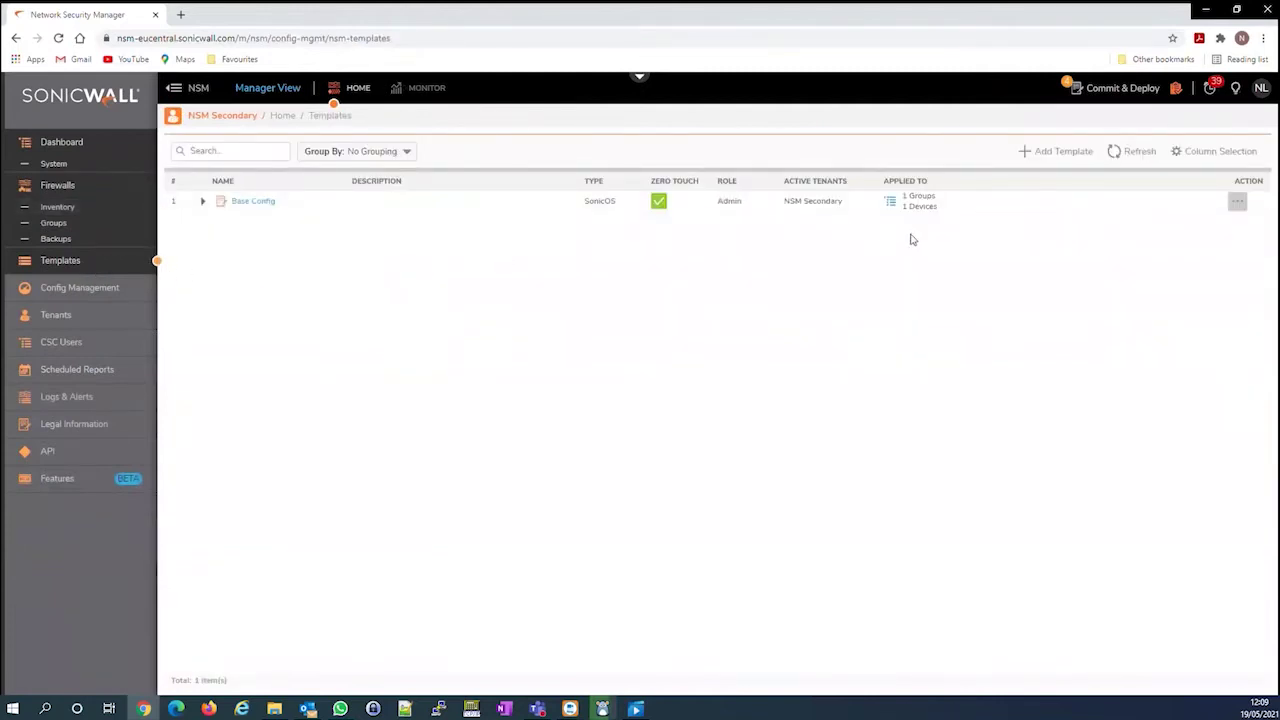
Create a SonicOS template named 'TZ570' and open it in Template View
click(1057, 154)
click(789, 305)
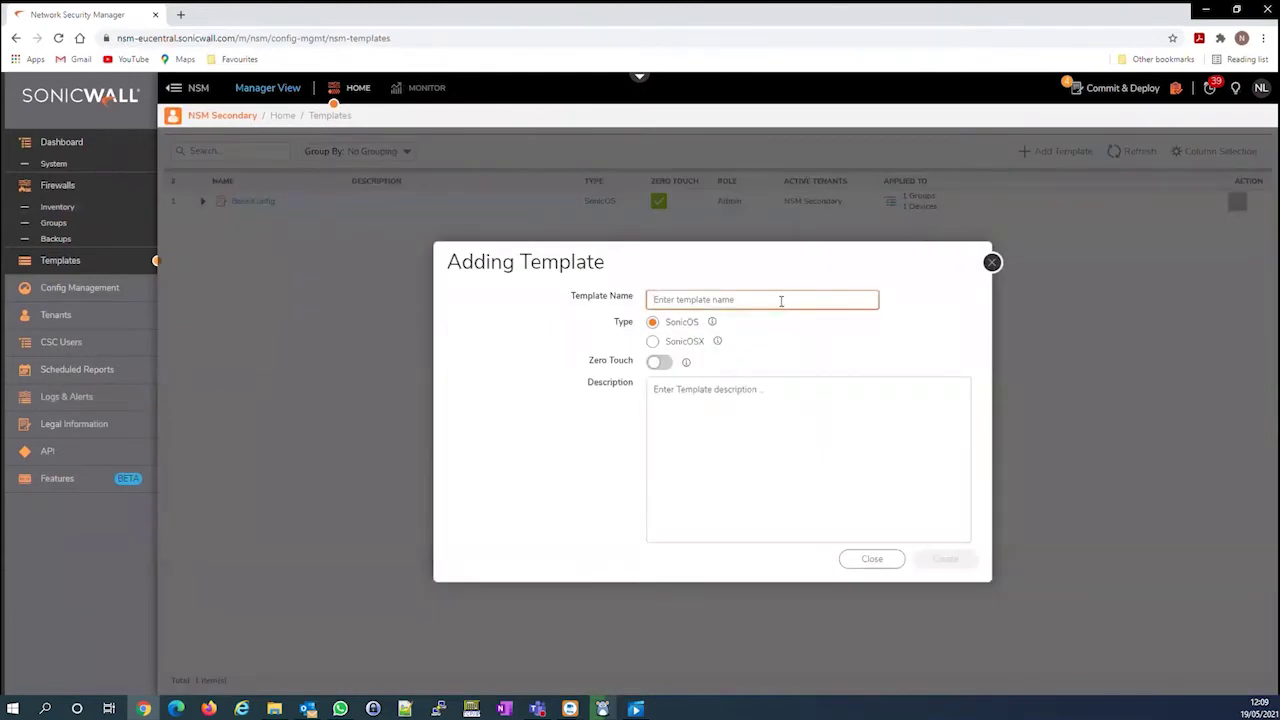
text(TZ570)
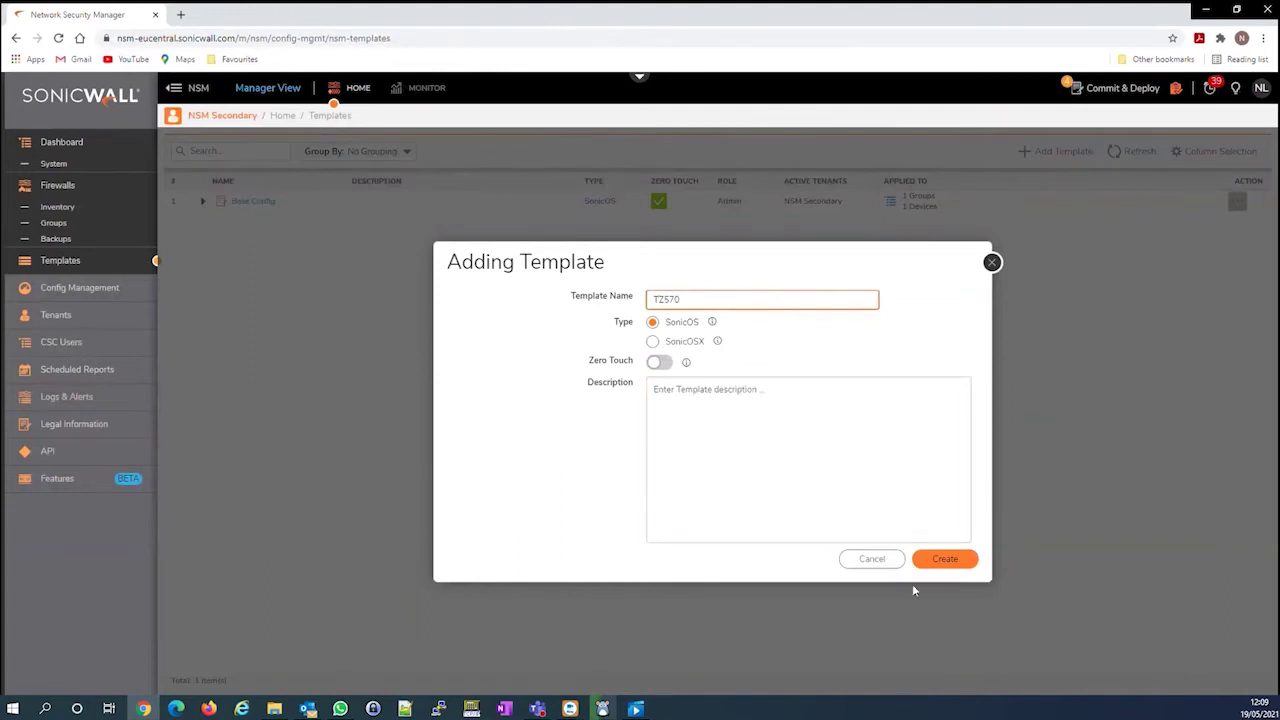
click(945, 560)
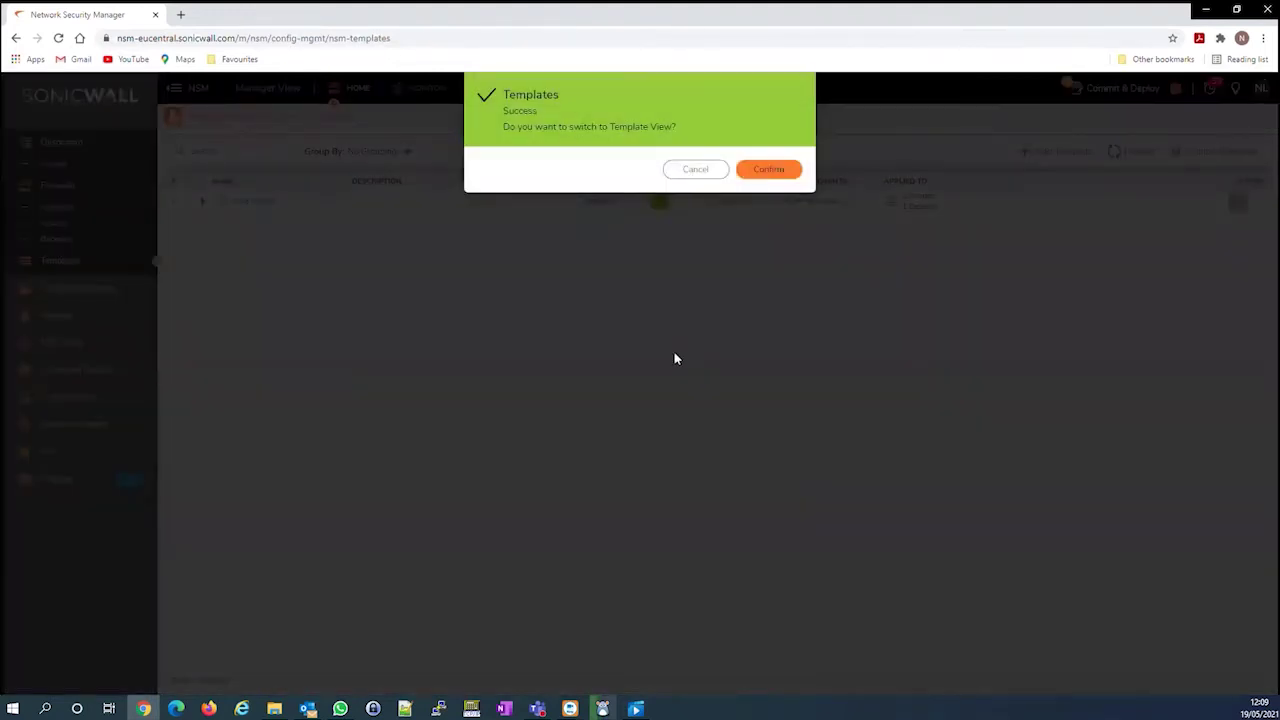
click(769, 170)
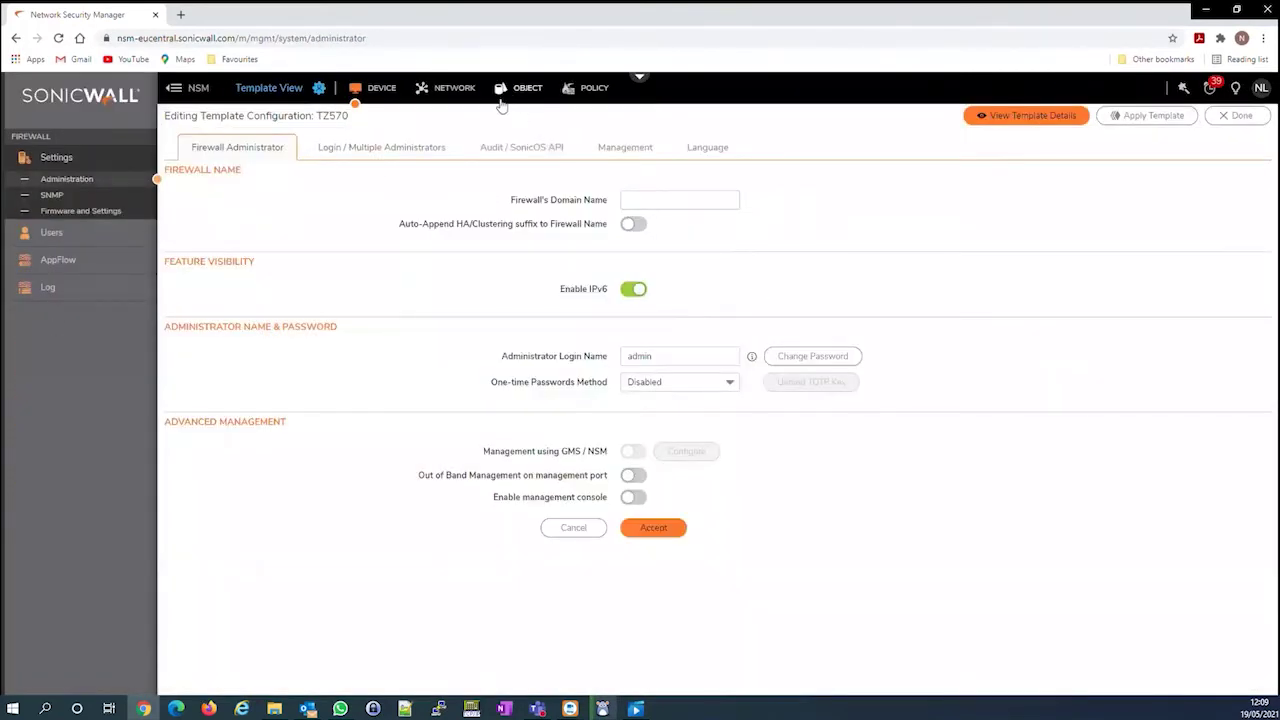
Add a LAN host address object named 'Test' at 192.168.10.20 to the TZ570 template
click(528, 89)
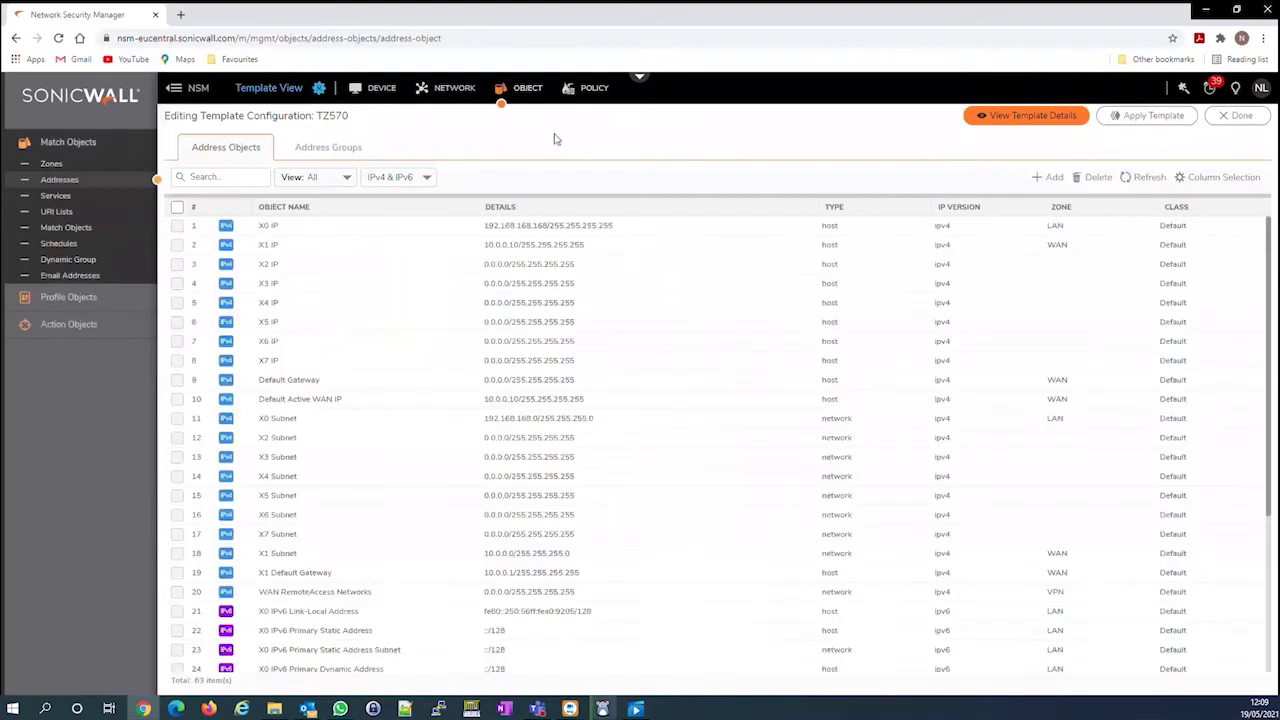
click(1050, 178)
click(797, 400)
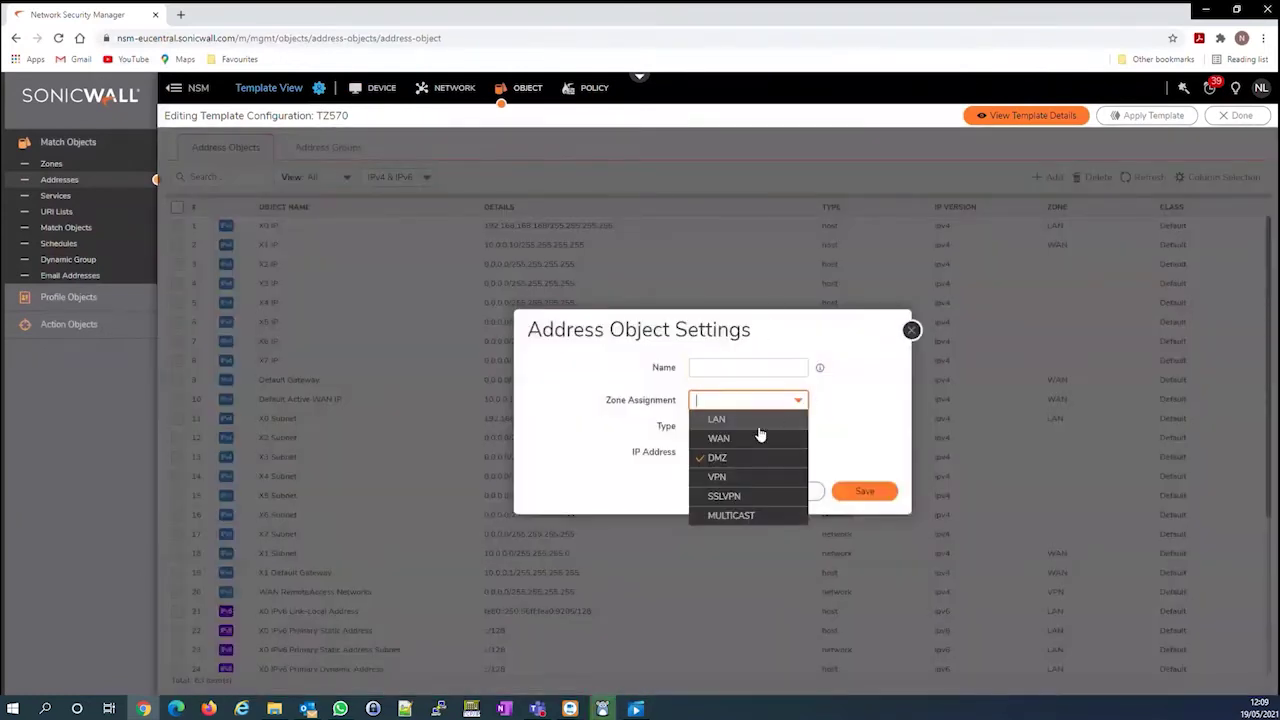
click(756, 420)
click(745, 451)
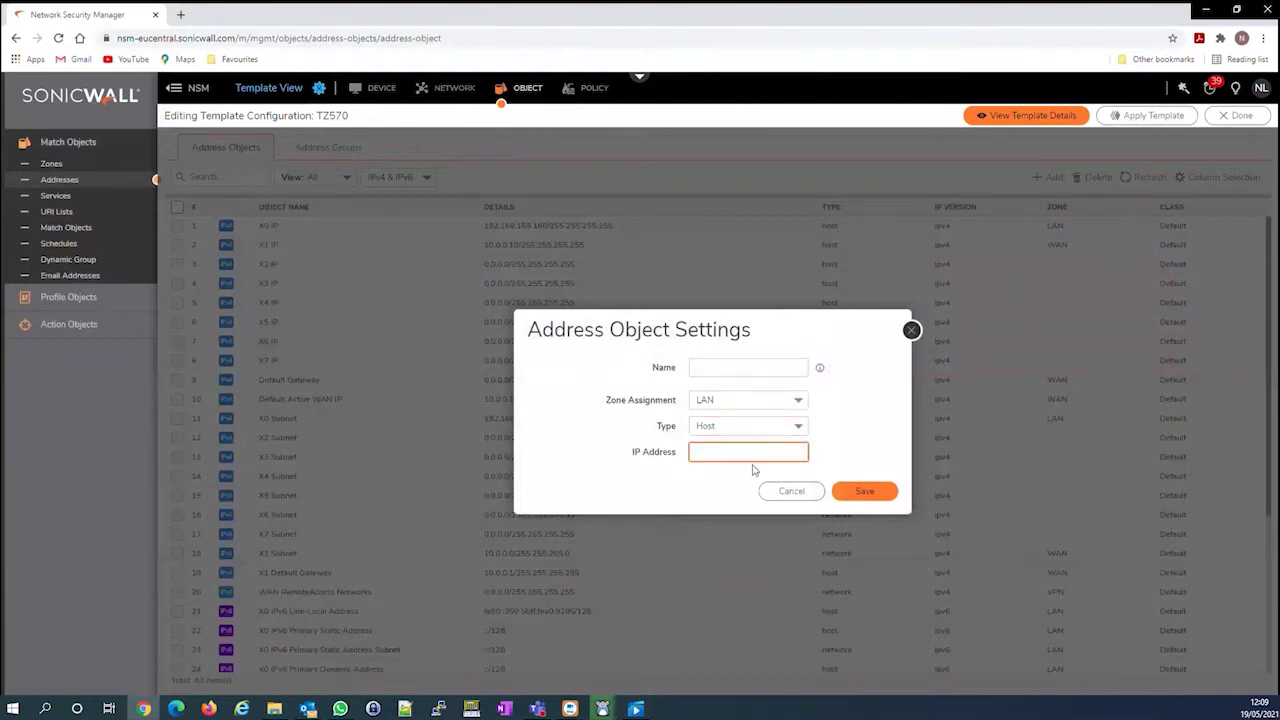
text(192.168.1)
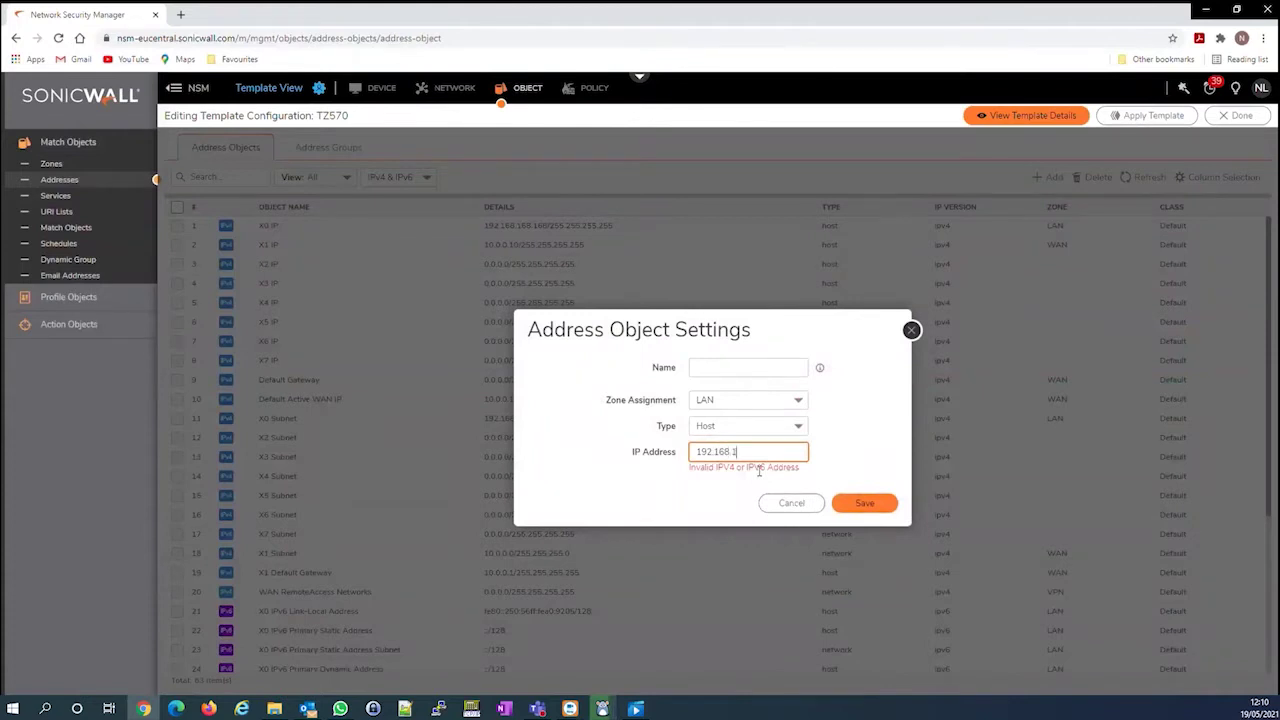
text(0.20)
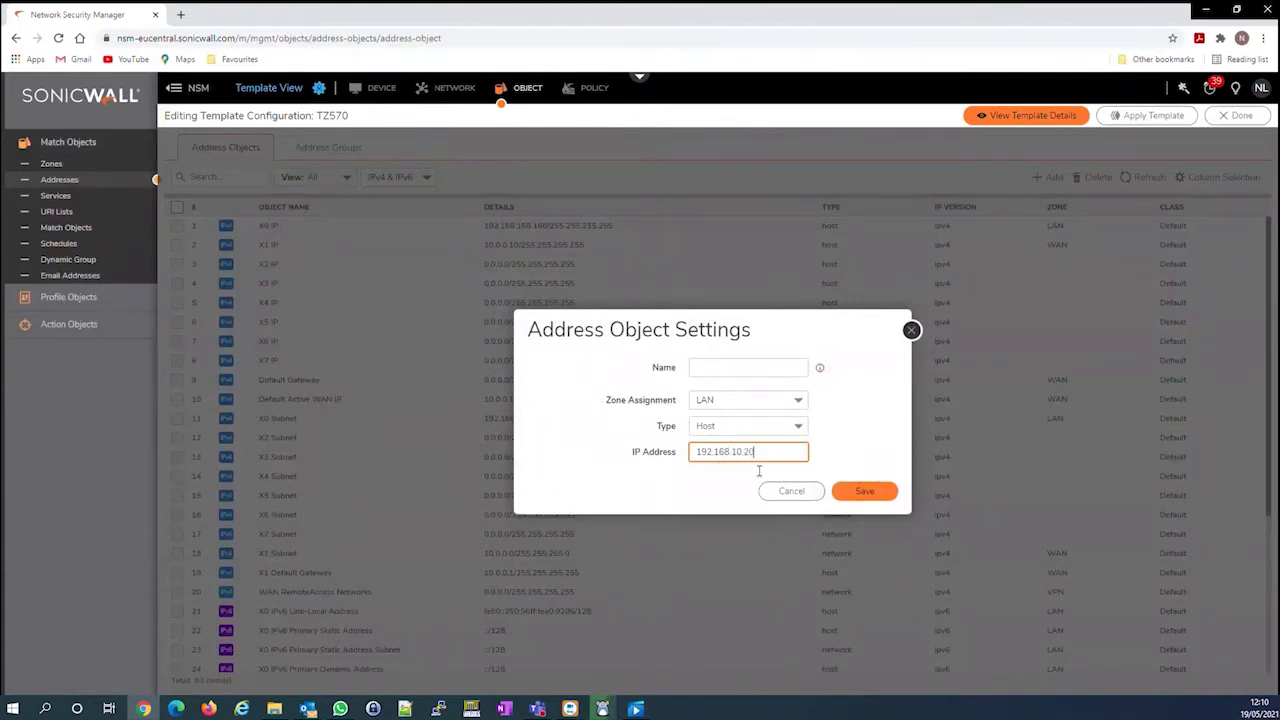
click(866, 492)
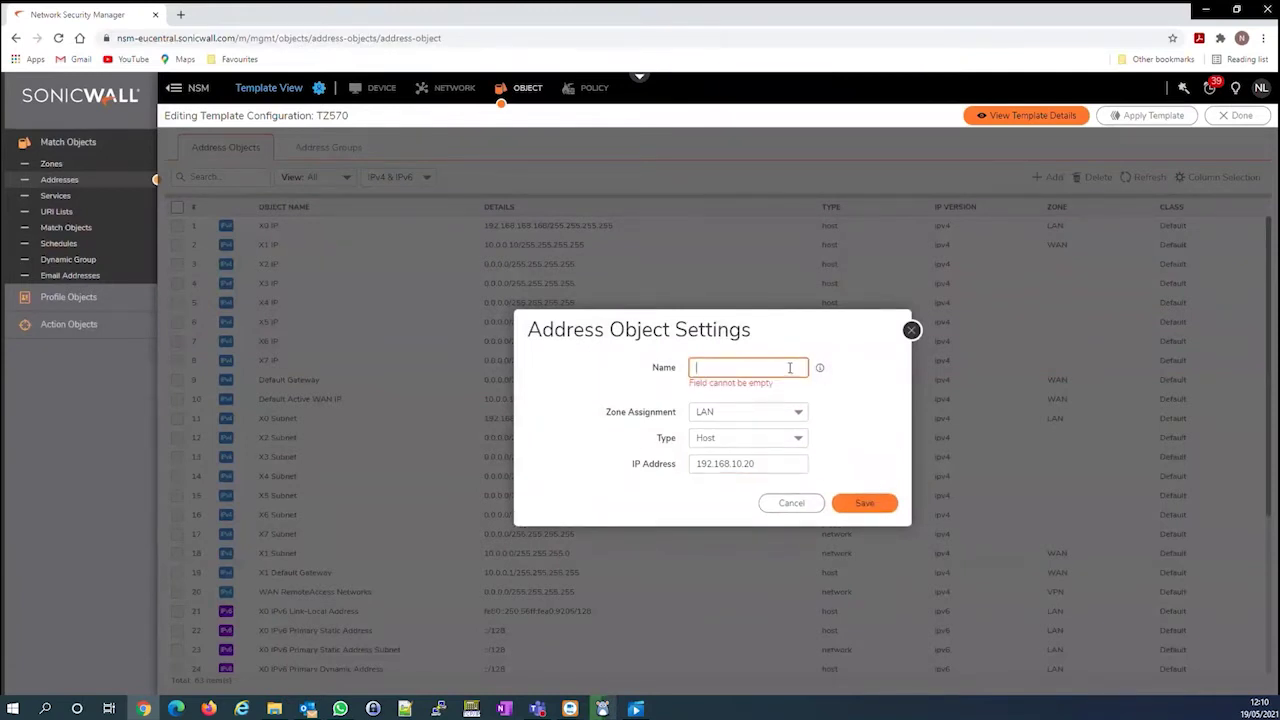
text(Test)
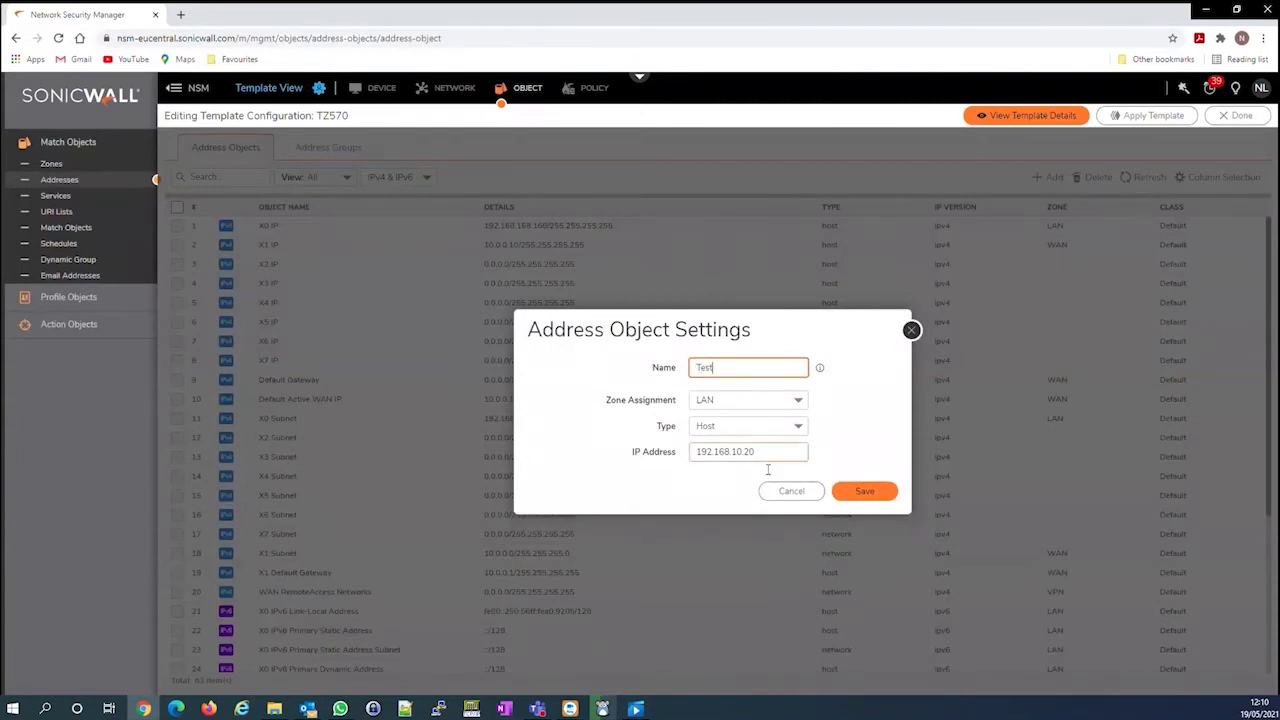
click(866, 492)
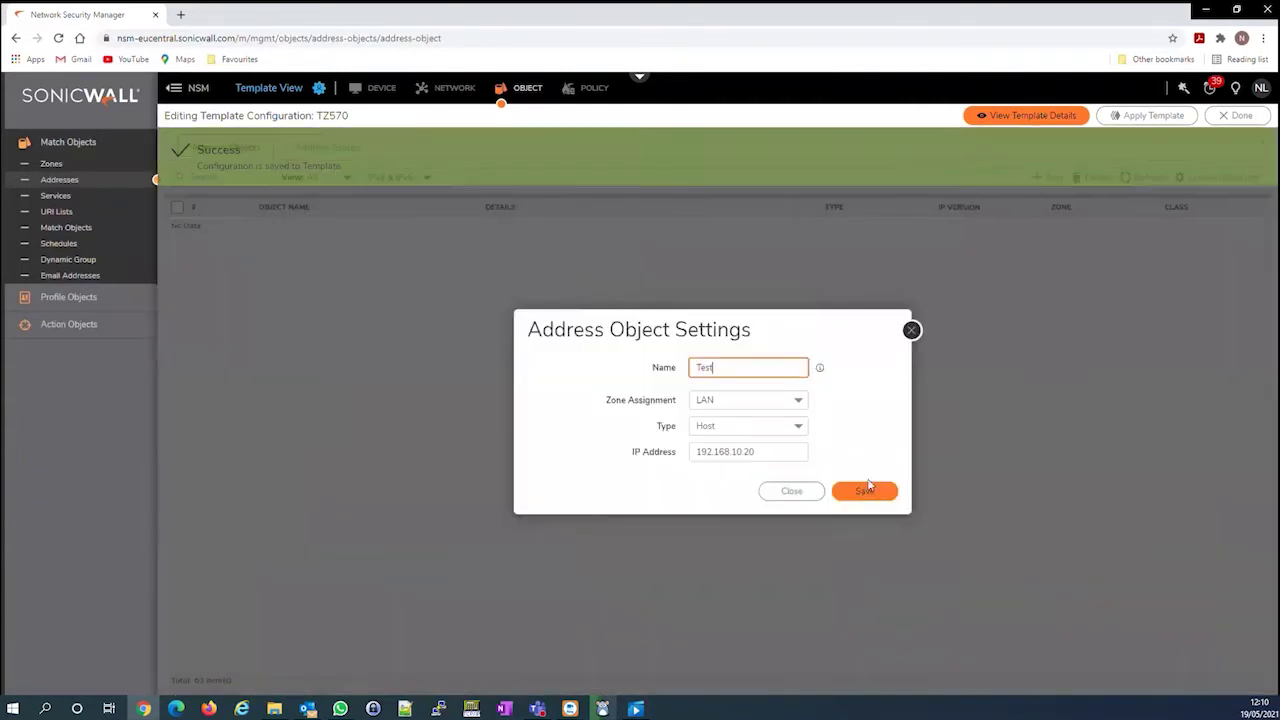
click(911, 330)
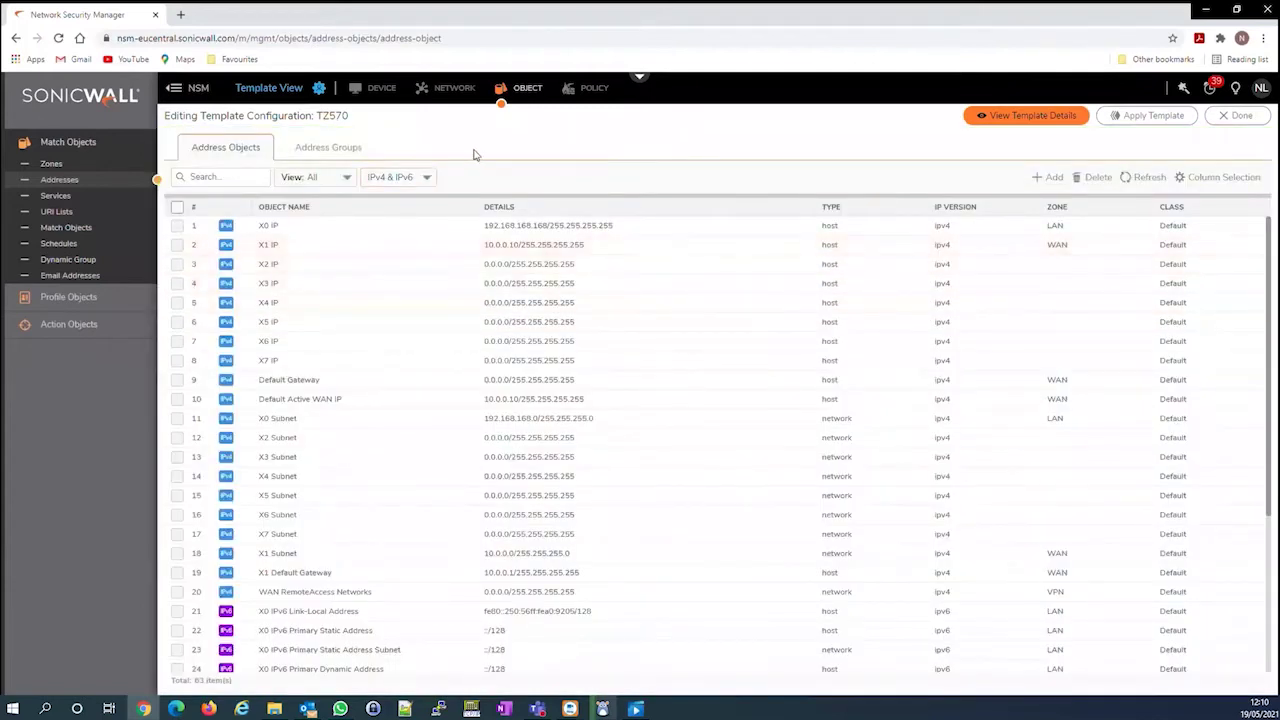
Start a new access rule named 'Test' that denies traffic from the LAN zone
click(603, 88)
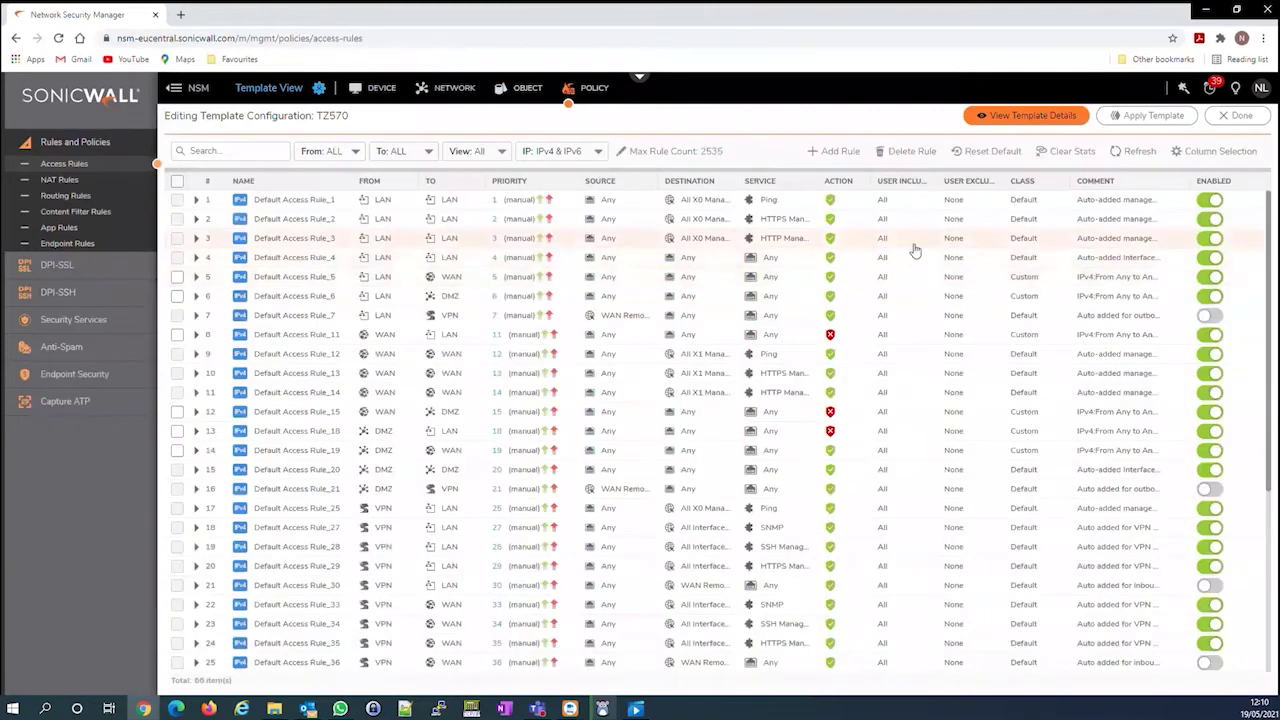
click(840, 151)
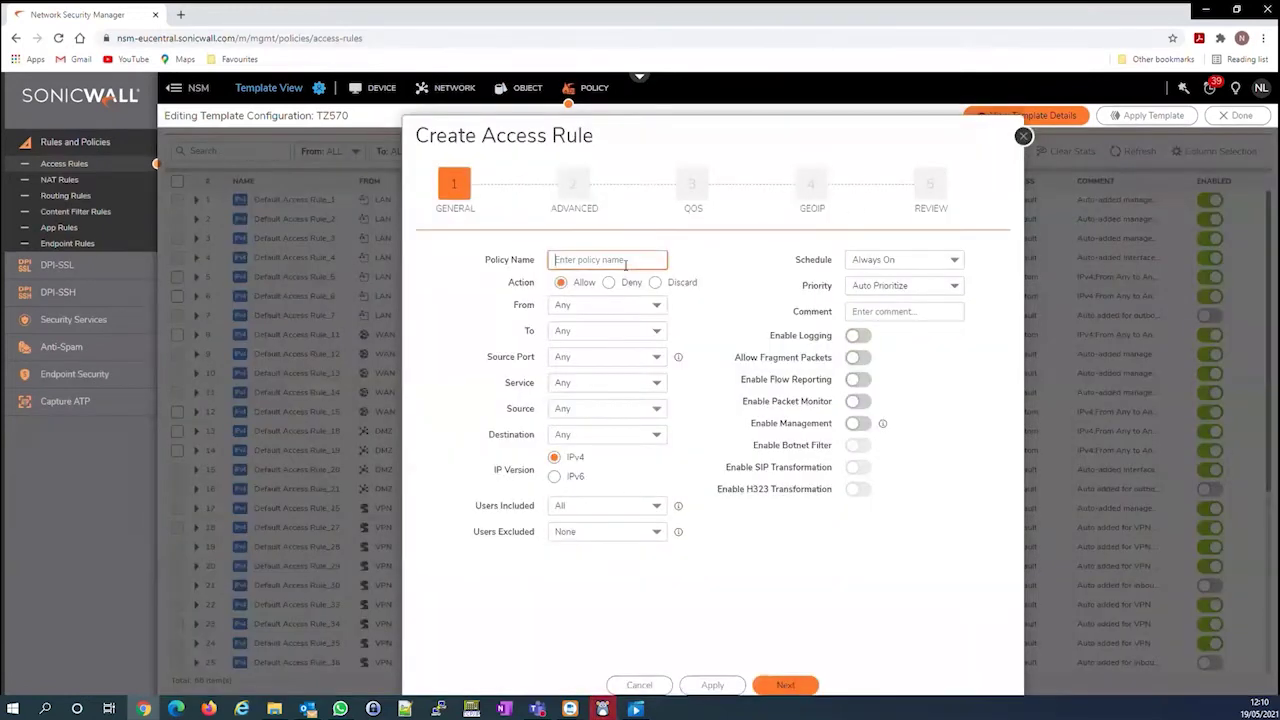
text(Test)
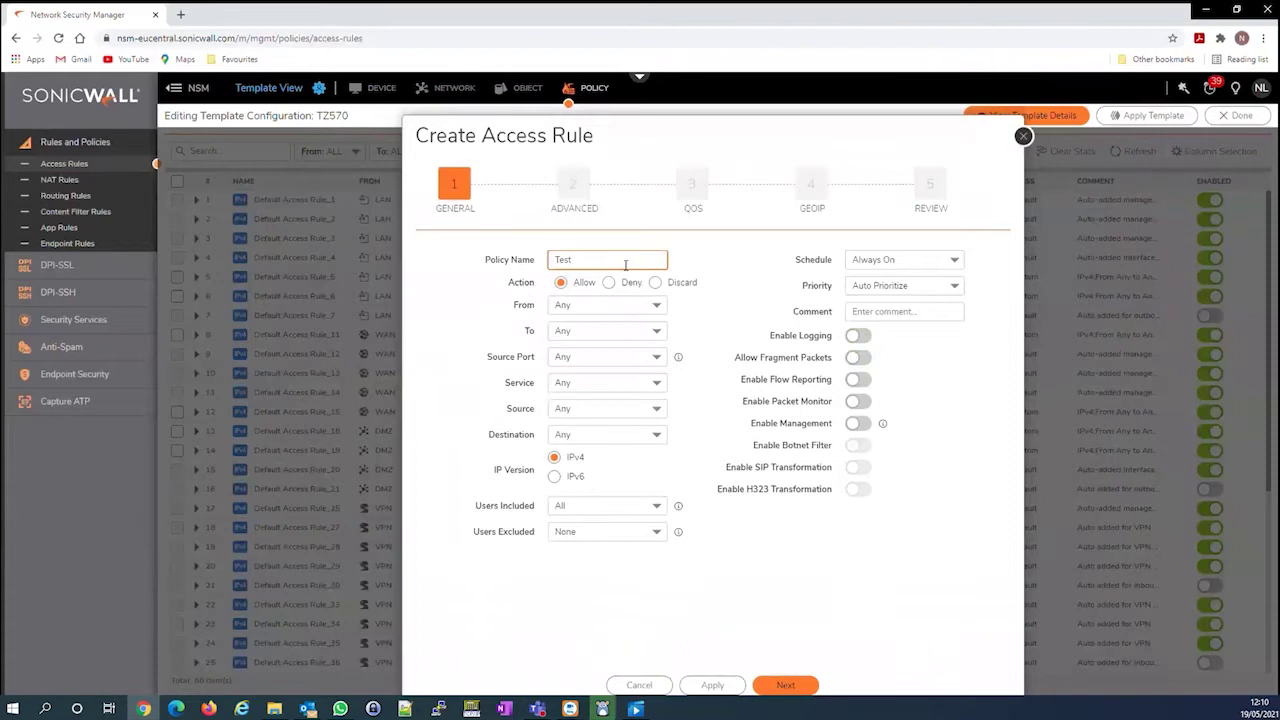
click(609, 282)
click(645, 305)
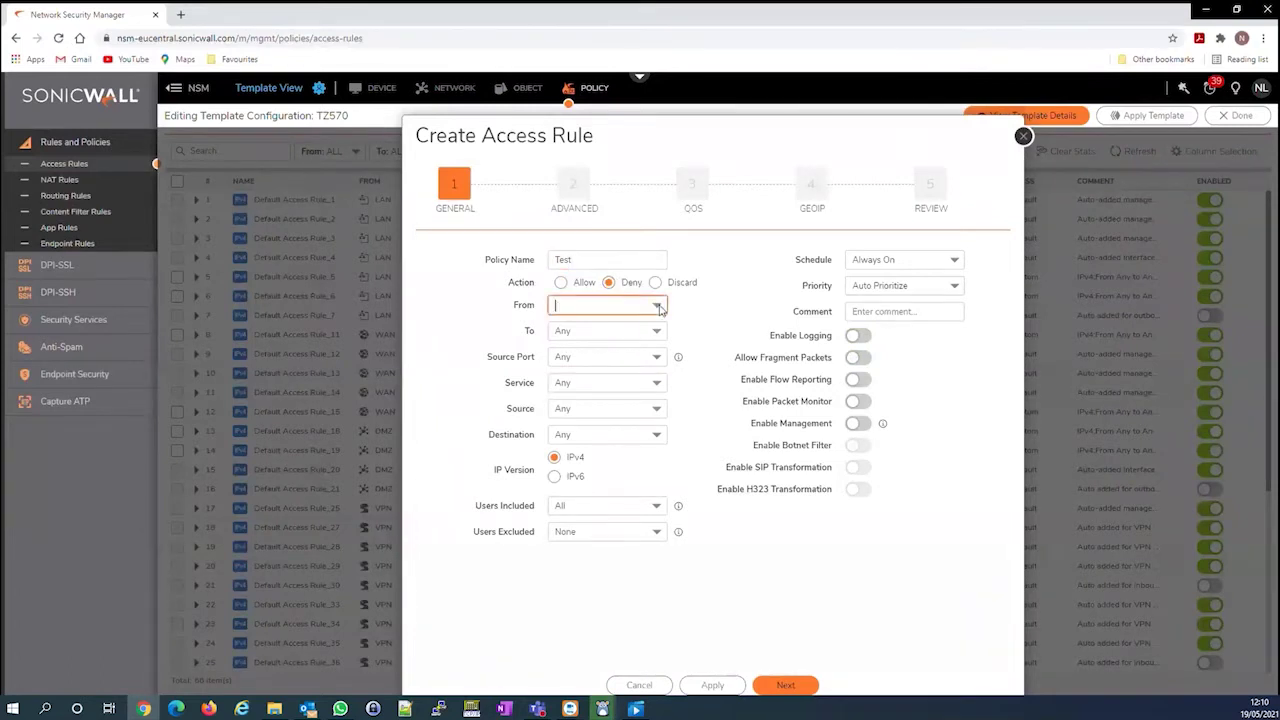
click(603, 440)
Set the rule's destination zone to WAN and source address to Test, then apply it
click(657, 331)
scroll(628, 470, down, 1)
scroll(628, 470, down, 1)
click(626, 477)
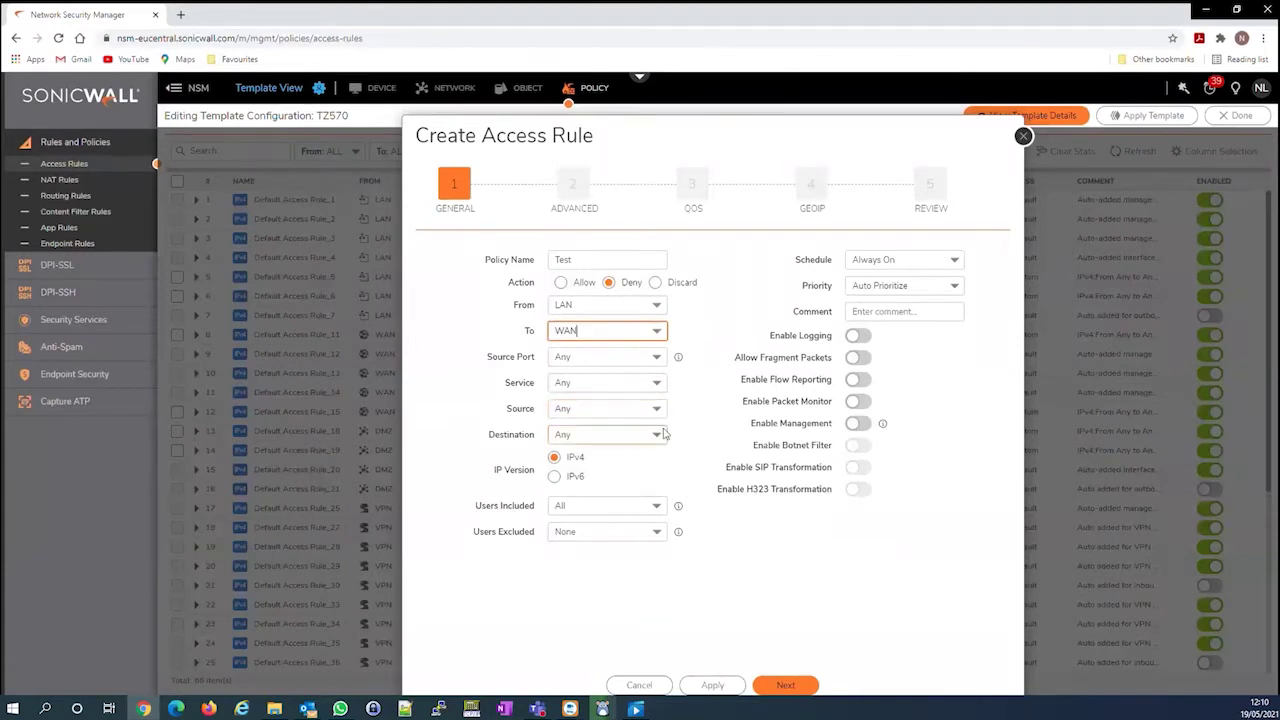
click(656, 408)
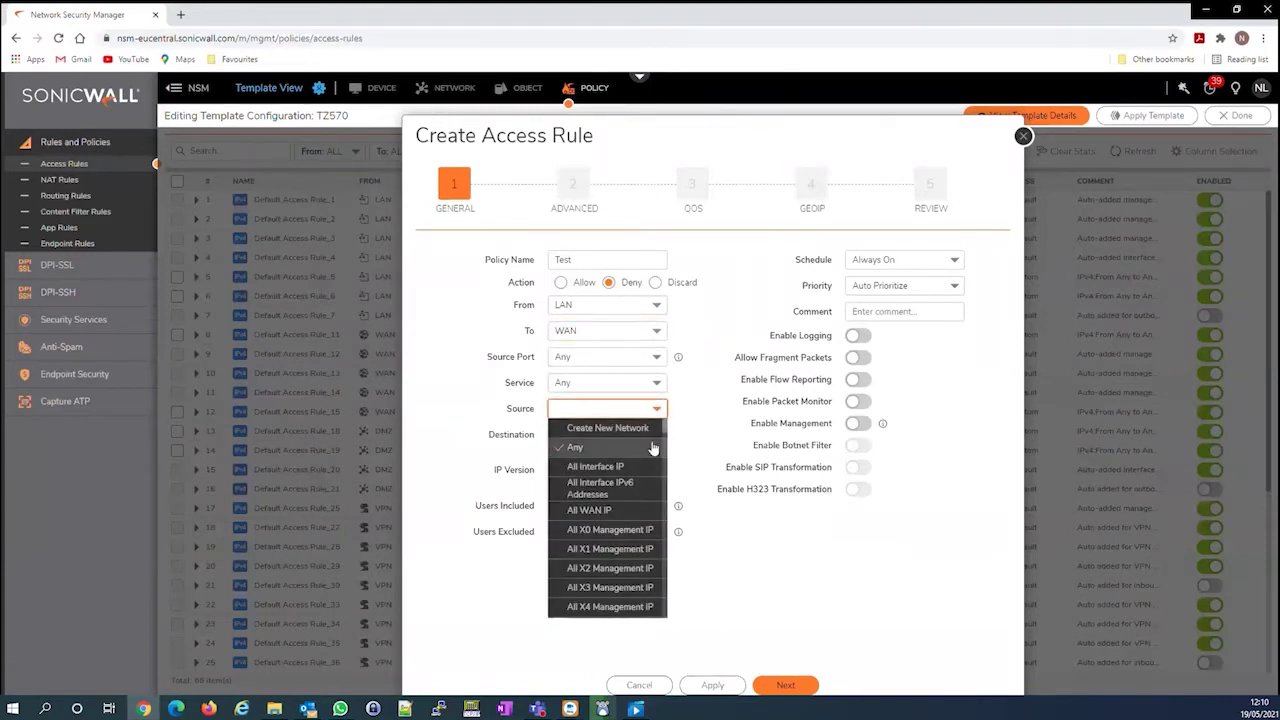
text(Test)
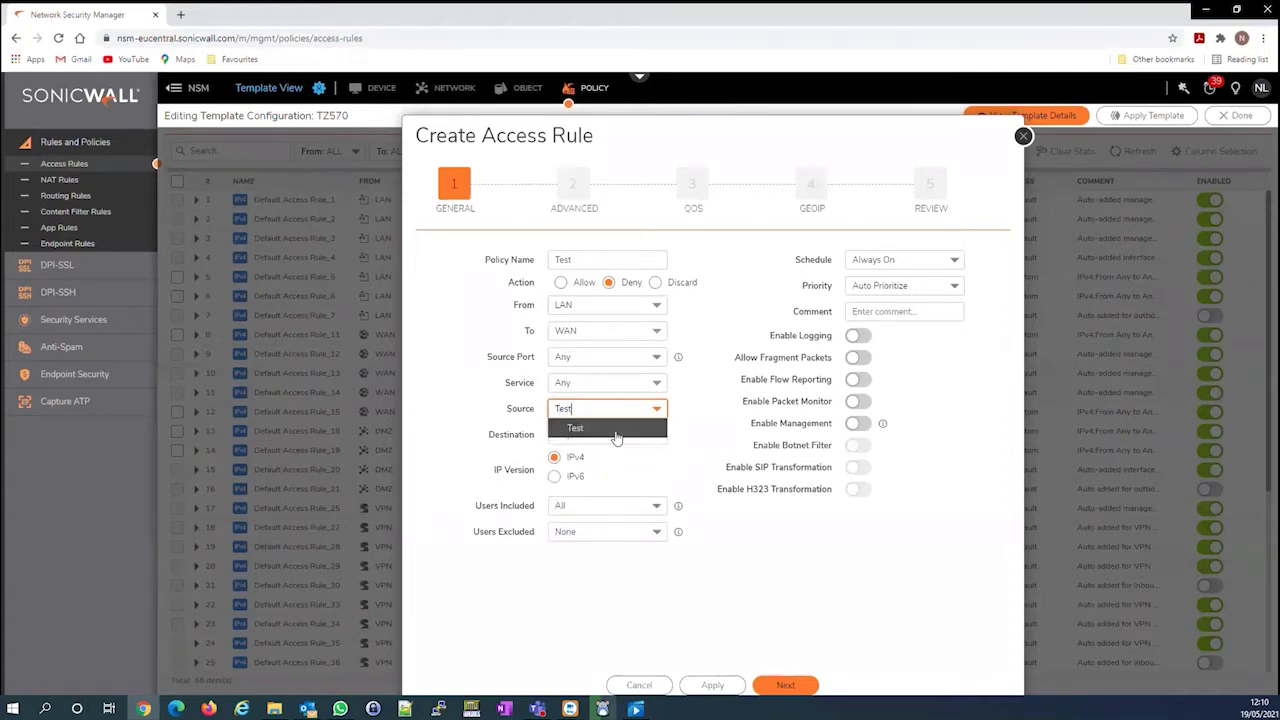
click(614, 430)
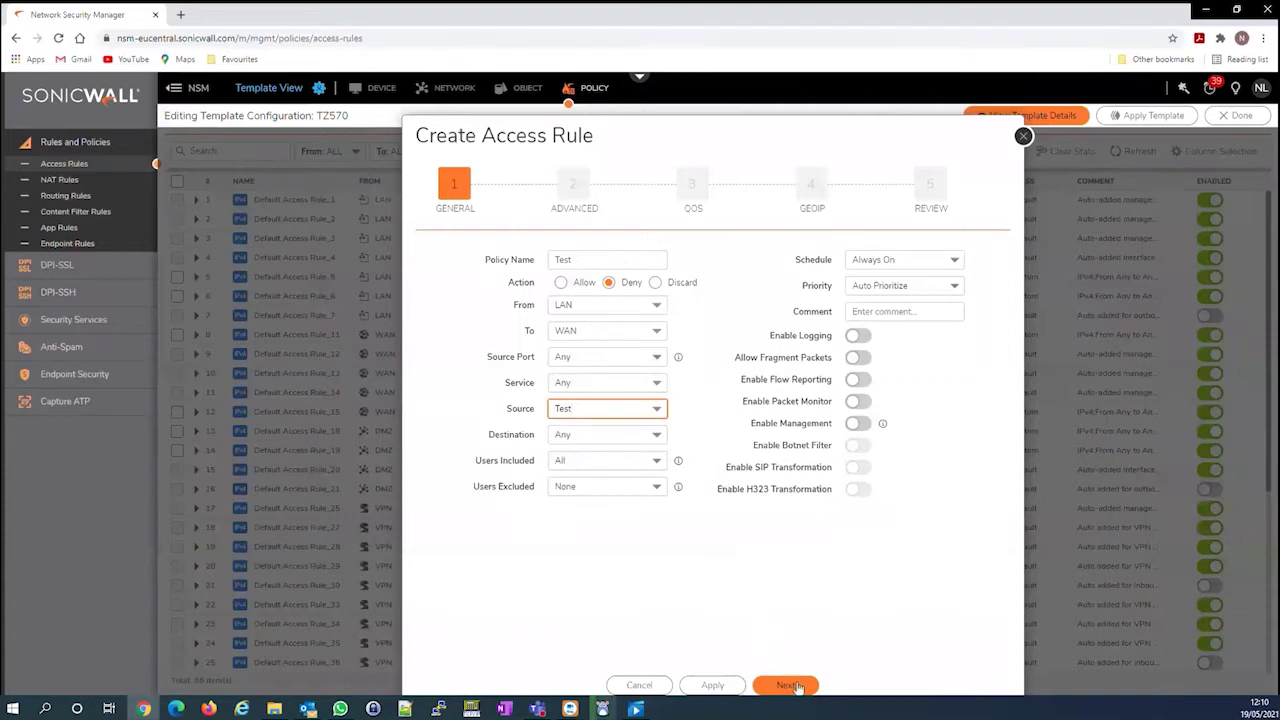
click(714, 685)
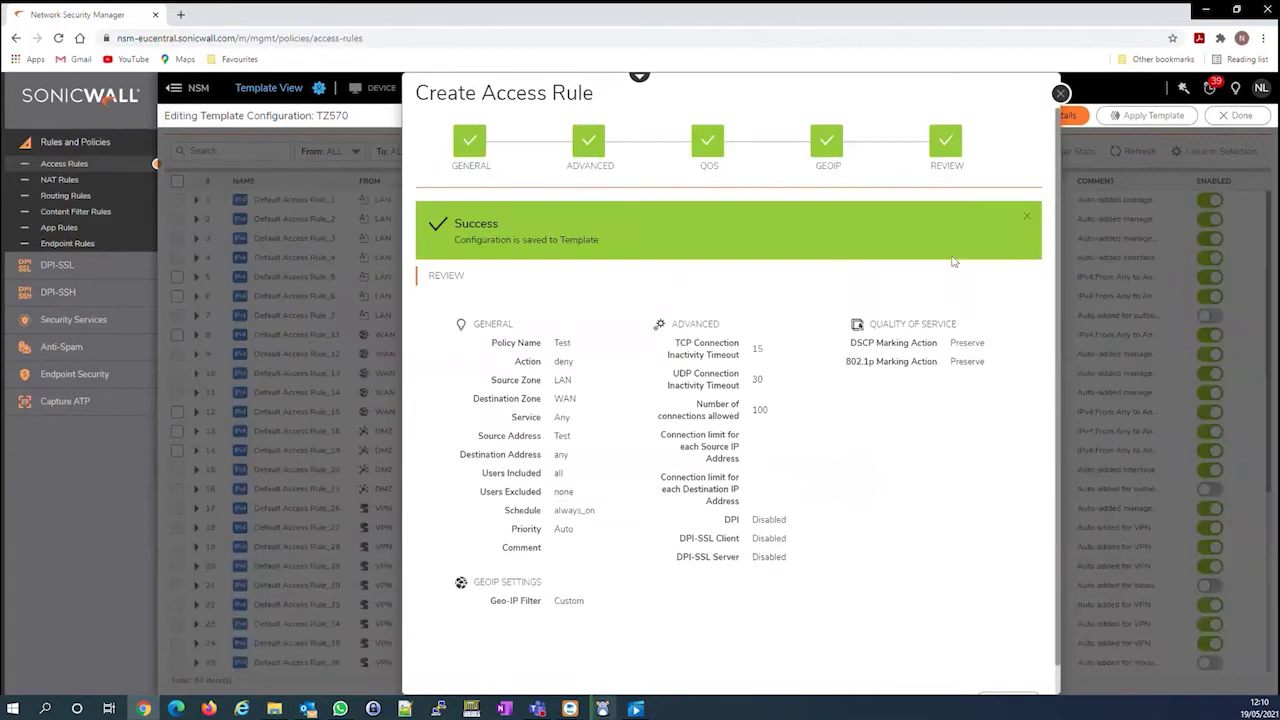
click(1061, 93)
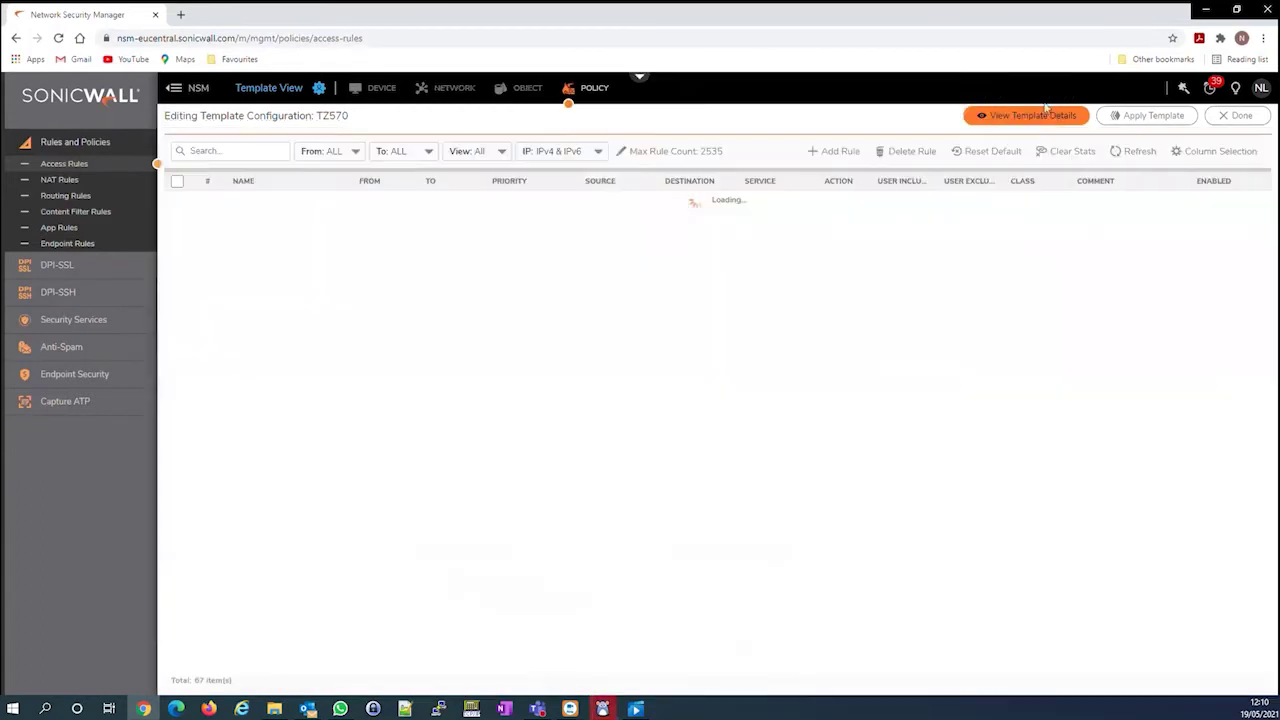
Apply the TZ570 template to the Medium Branch group containing TZ570 Beta, then close the status report
click(318, 88)
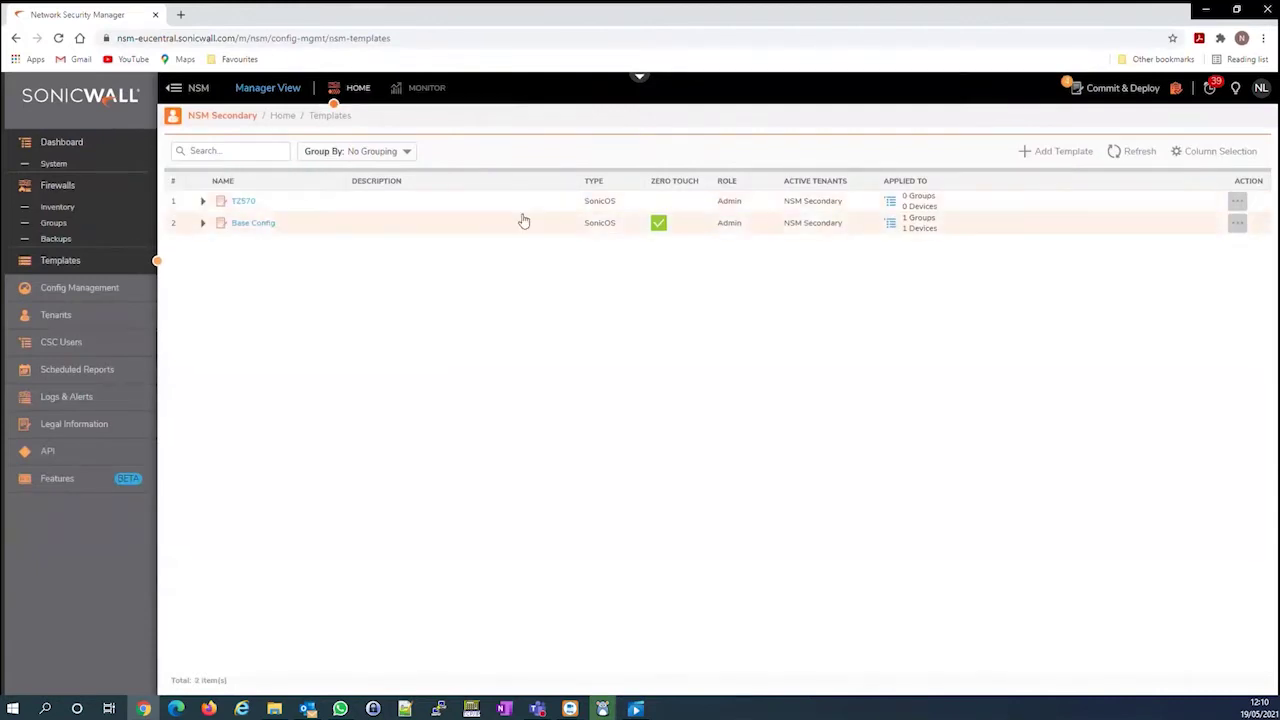
click(1238, 202)
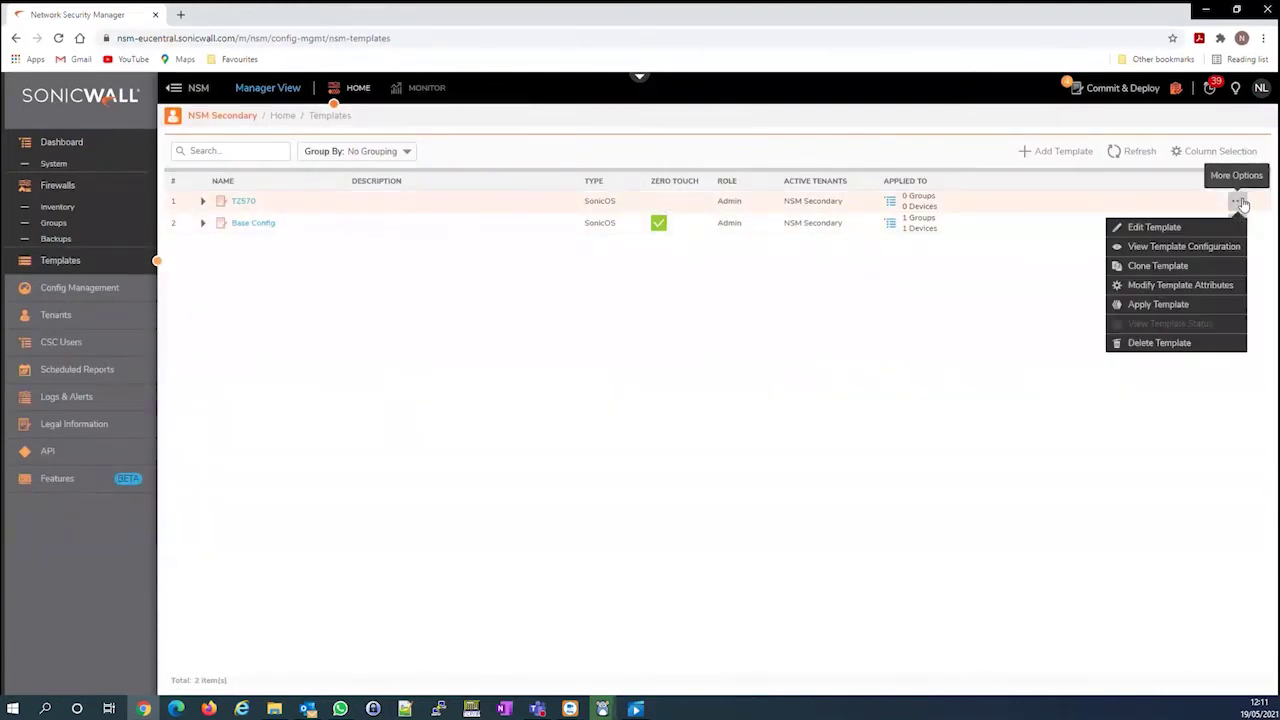
click(1160, 305)
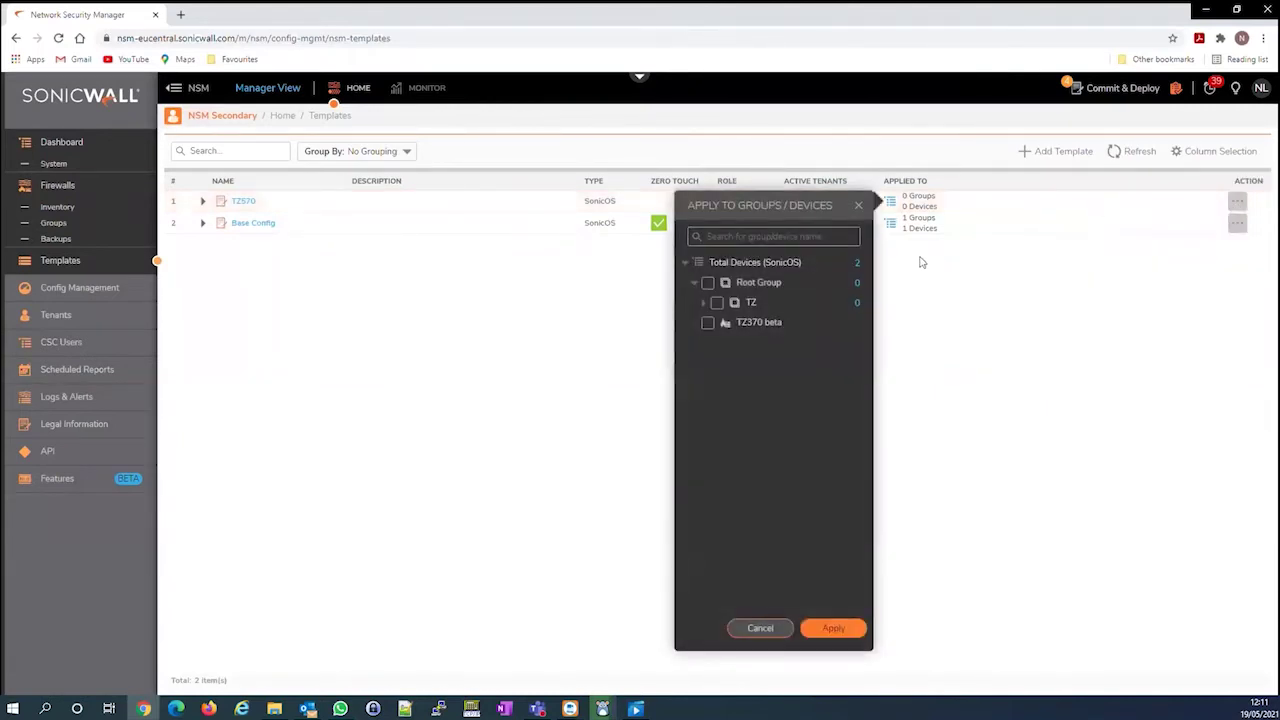
click(708, 303)
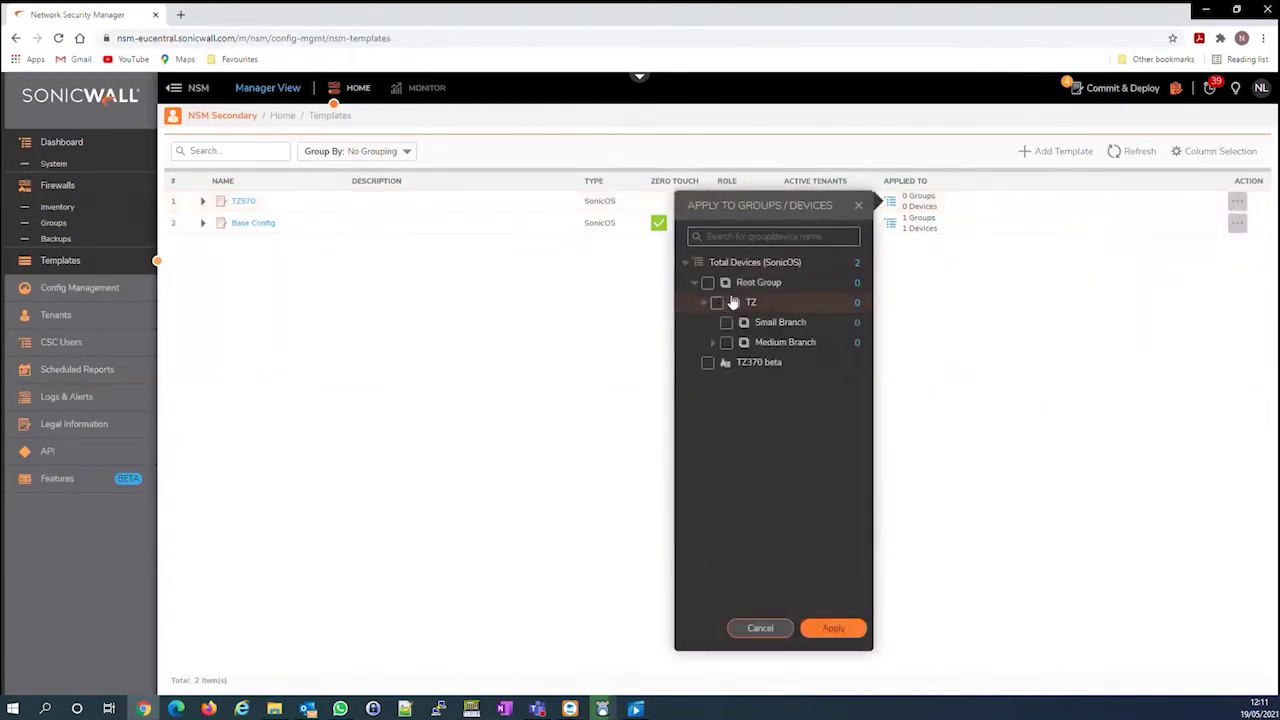
click(713, 342)
click(727, 342)
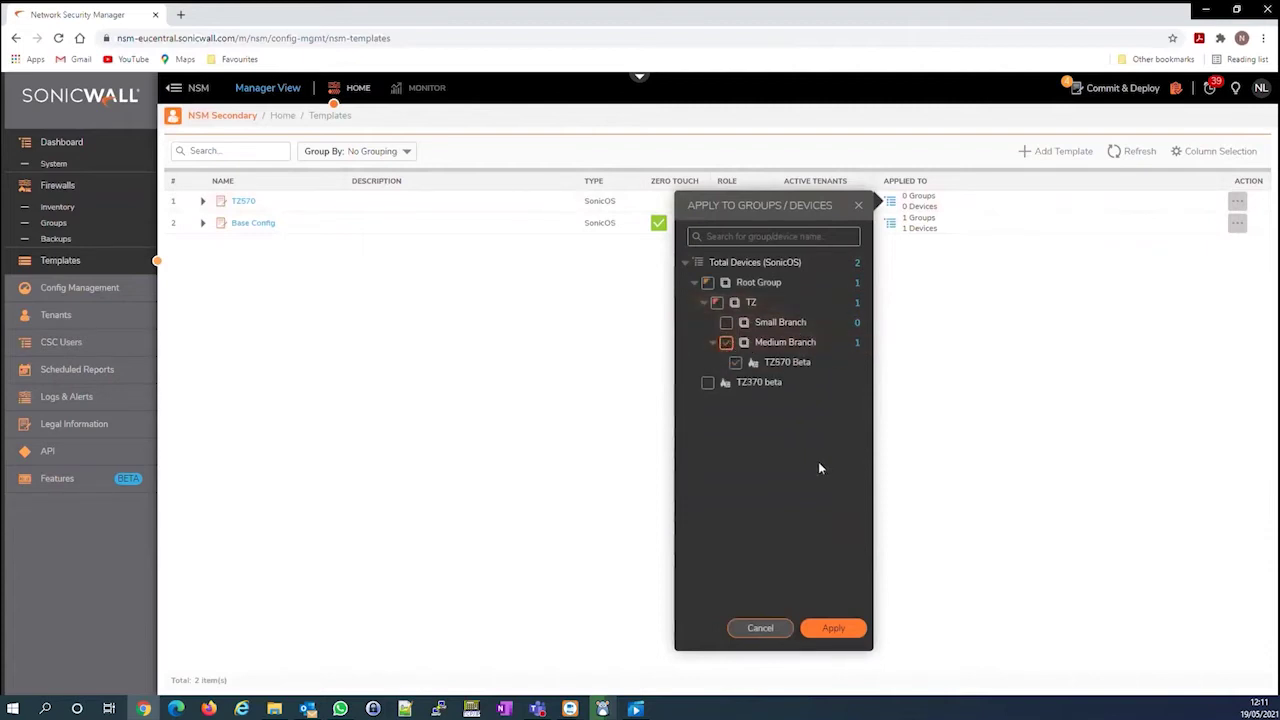
click(834, 630)
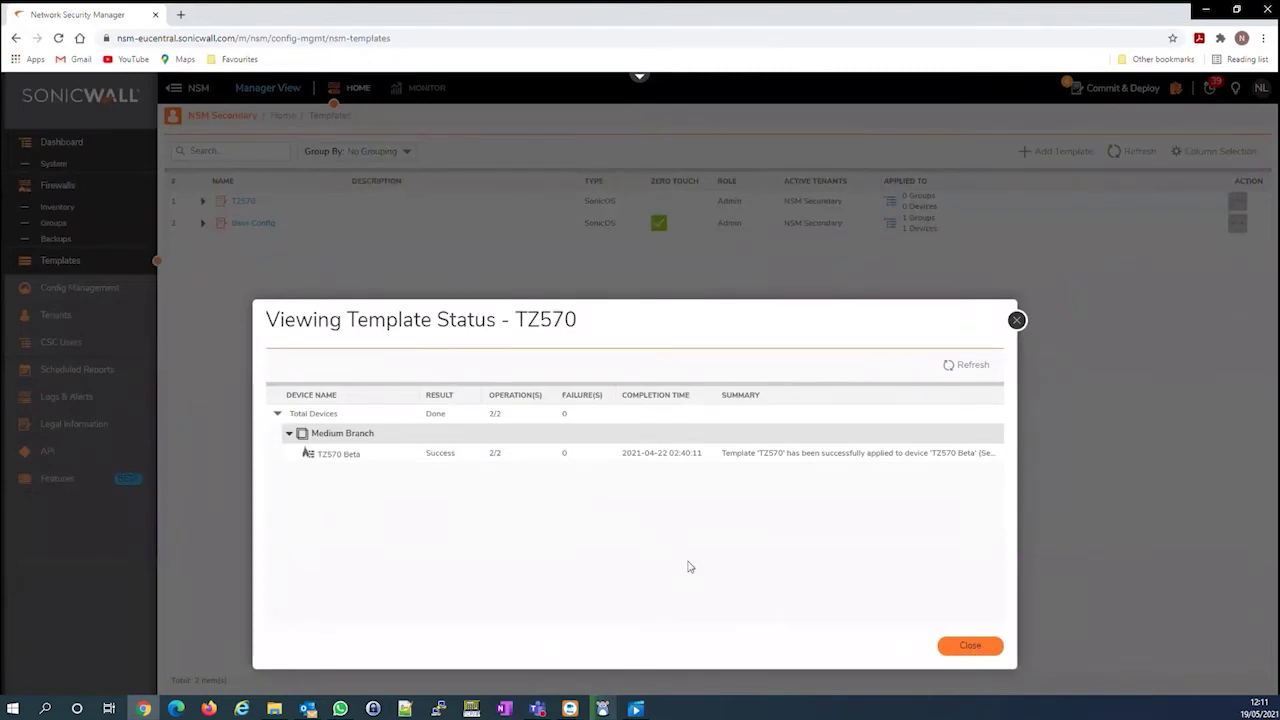
click(972, 647)
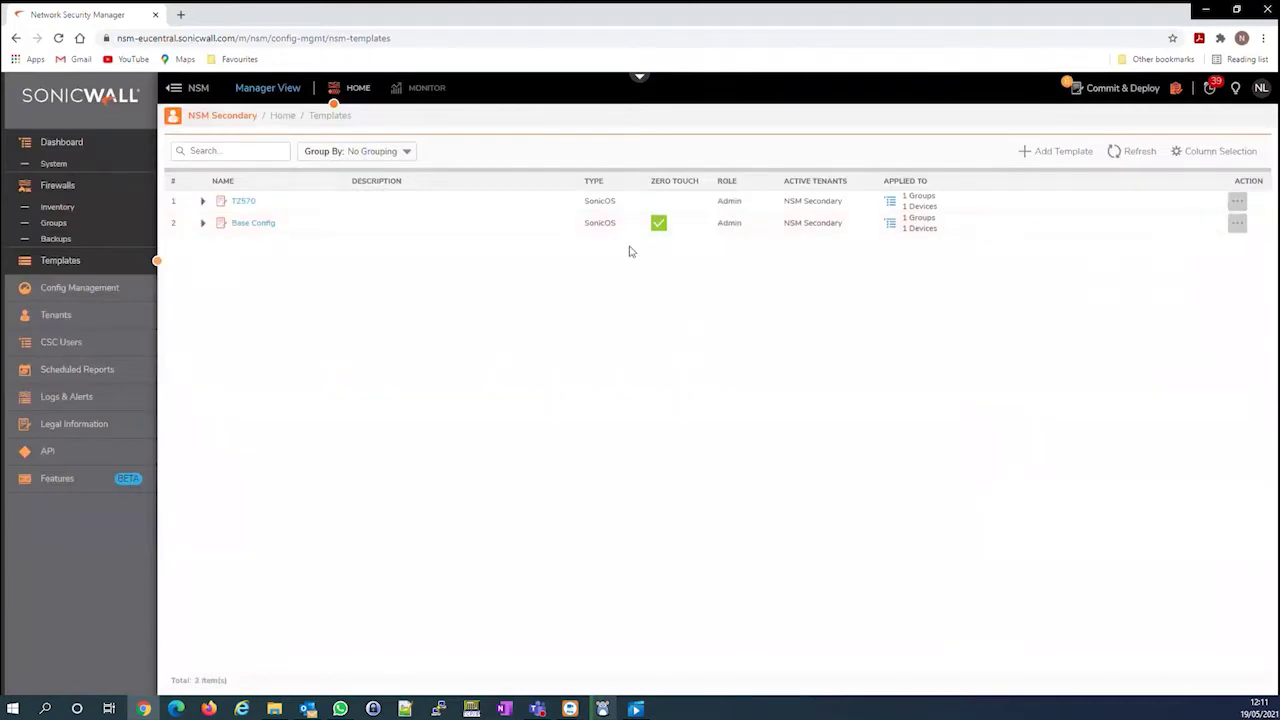
Create a SonicOS template named 'TZ 370' and open it in Template View
click(1052, 152)
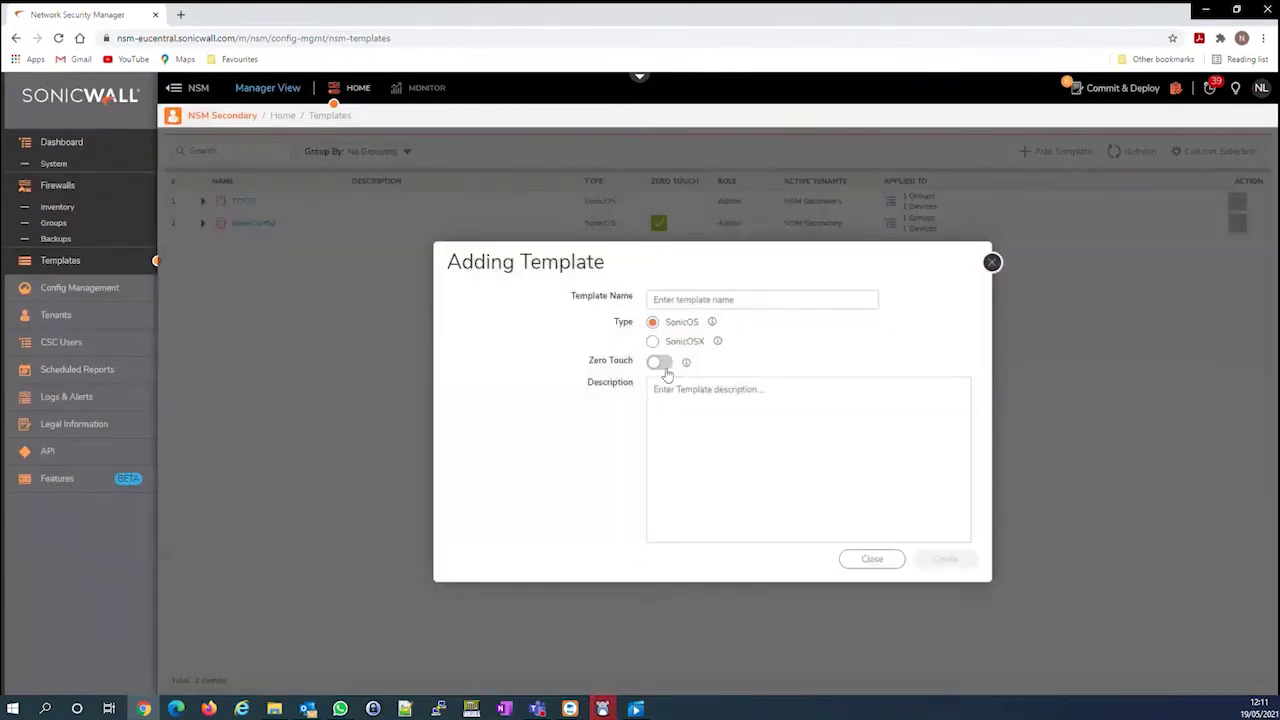
click(733, 305)
text(TZ 370)
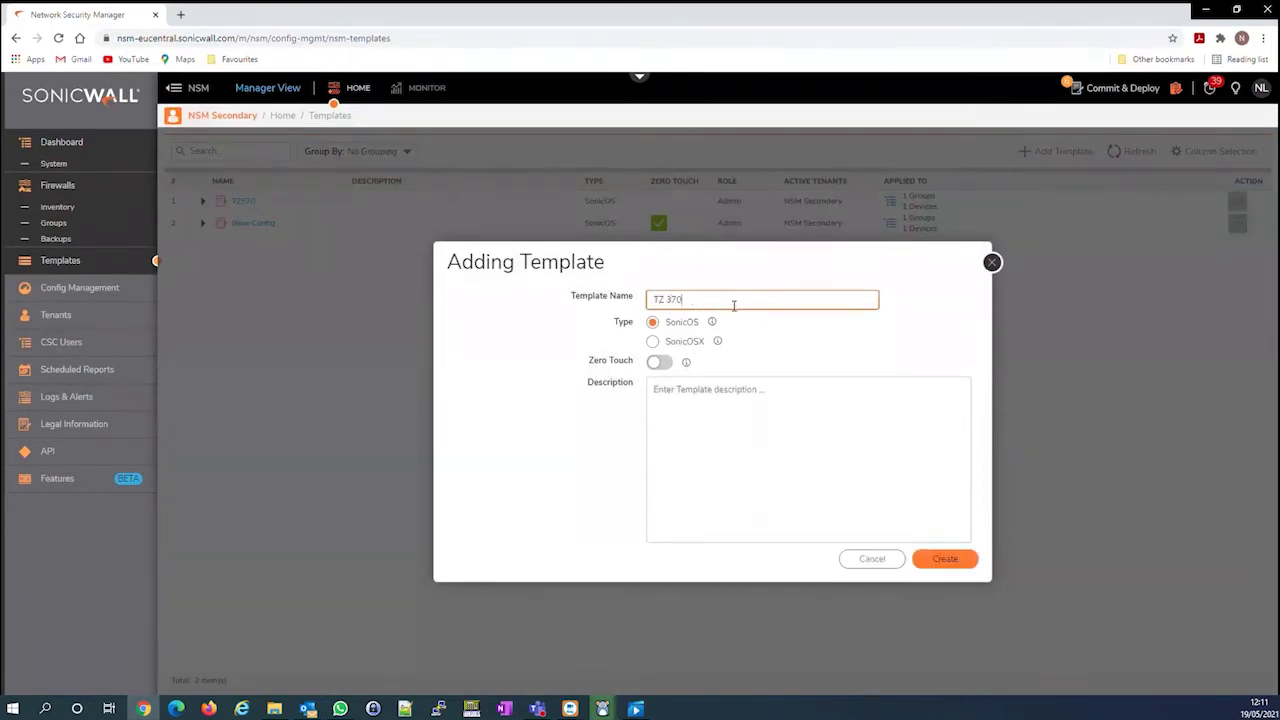
click(945, 558)
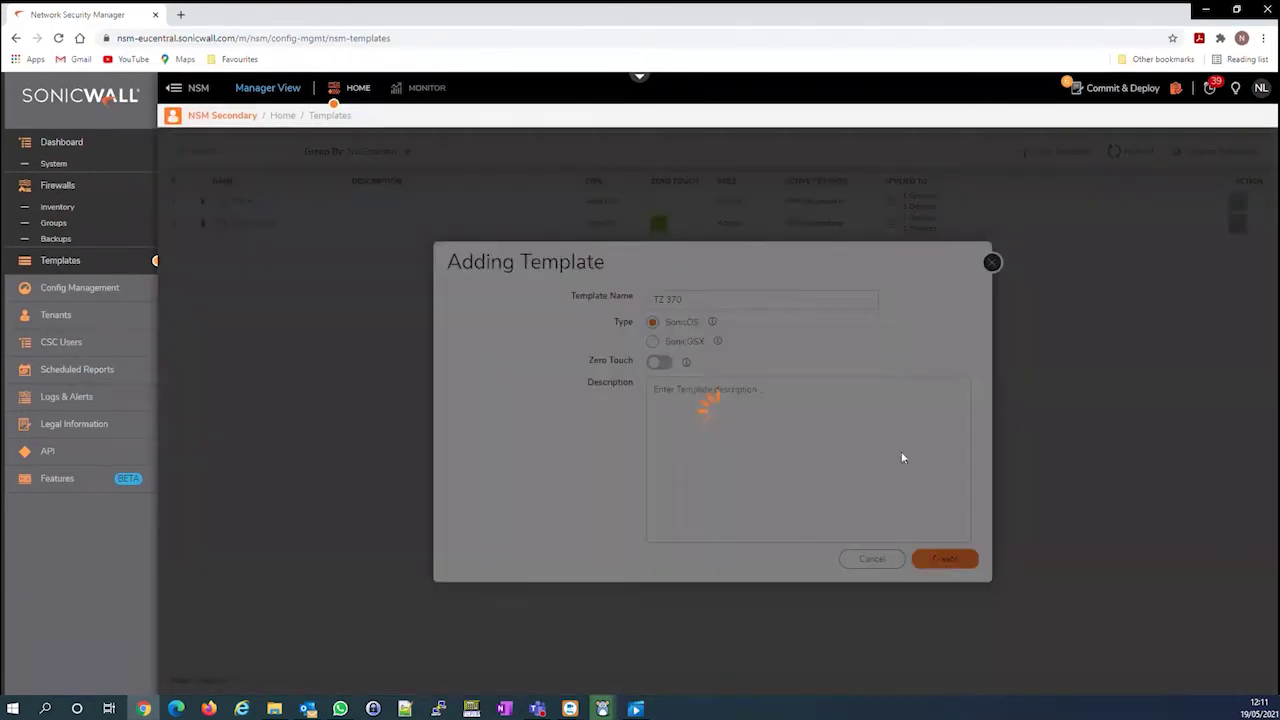
click(768, 169)
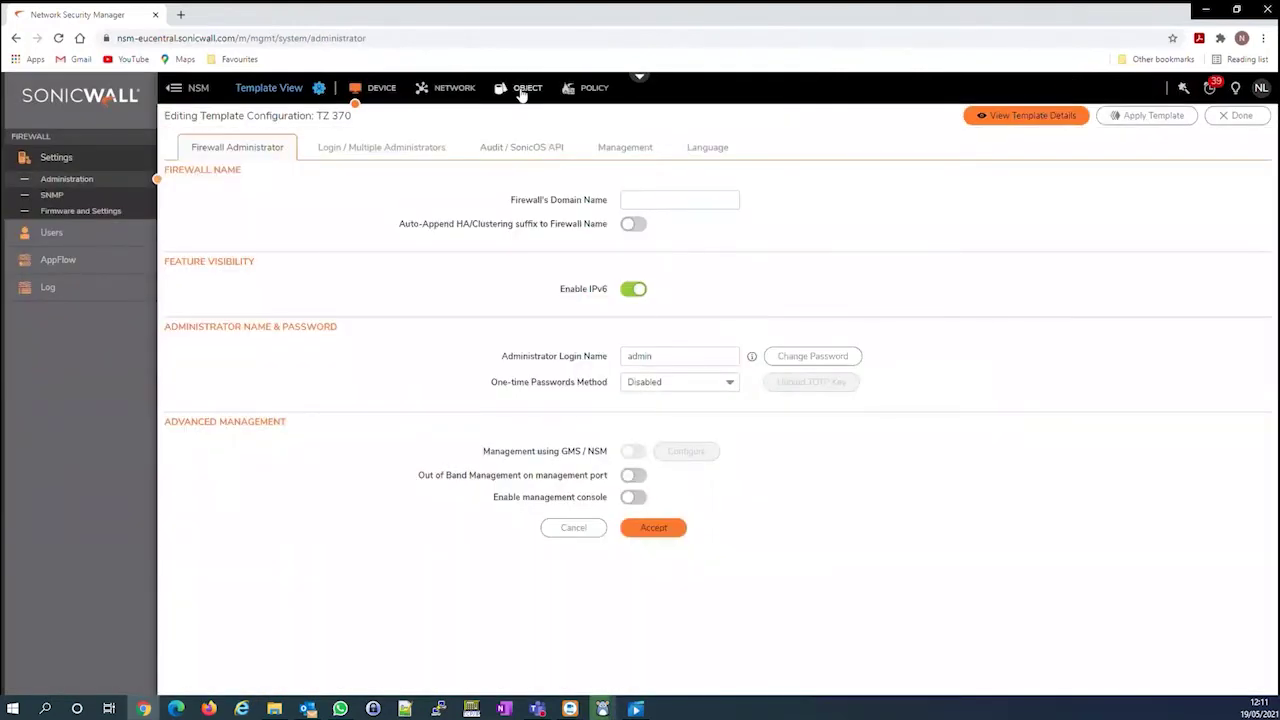
Add a LAN host address object 'Test 2' at 192.168.10.30 to the TZ 370 template
click(525, 88)
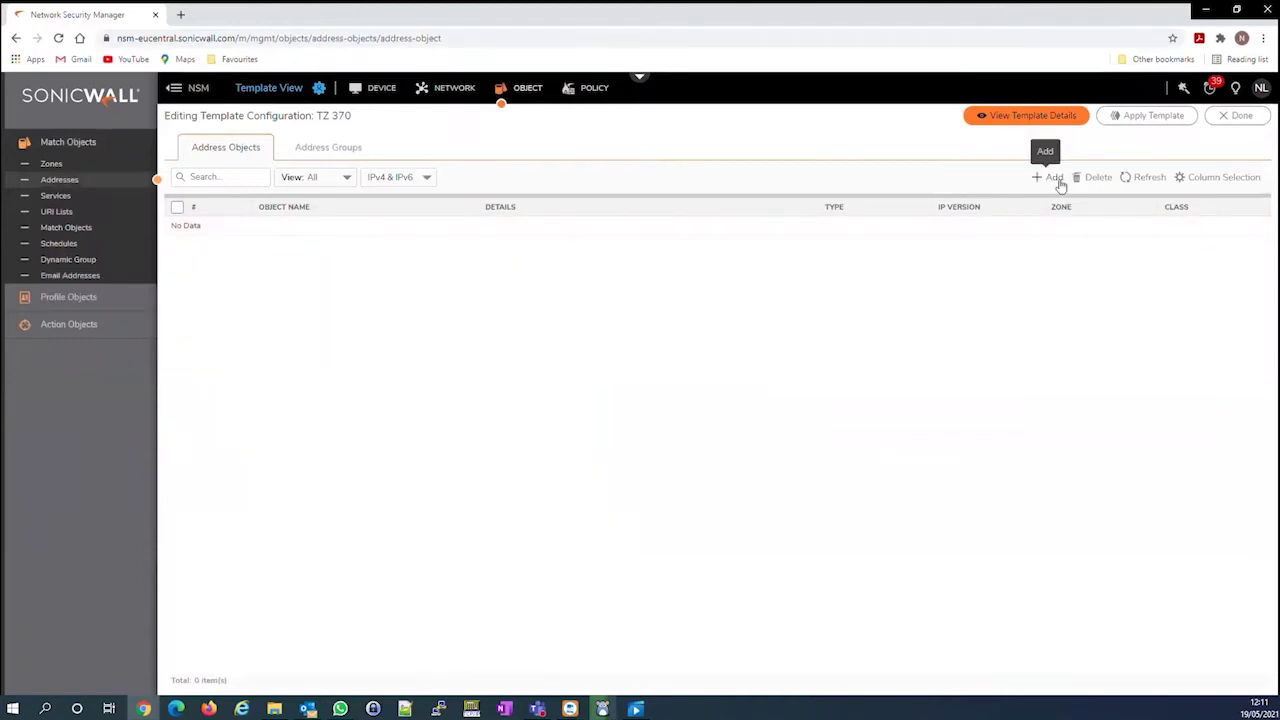
click(1058, 180)
text(Test 2)
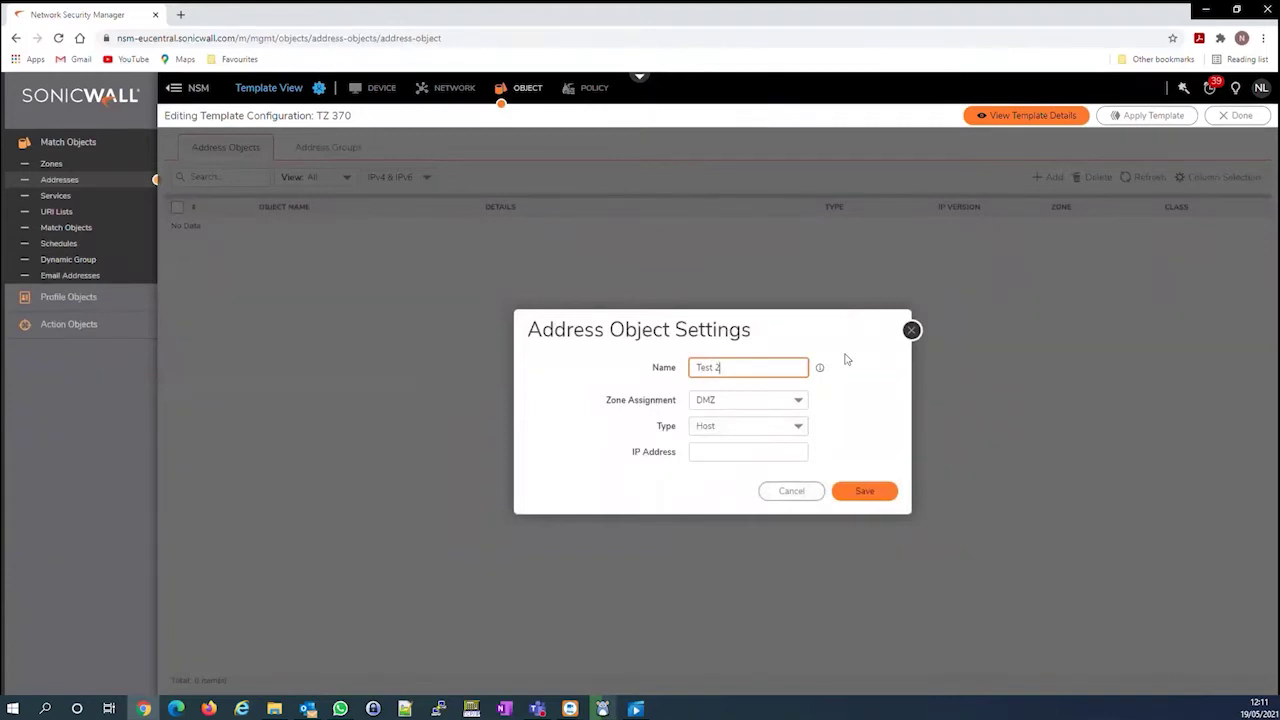
click(798, 400)
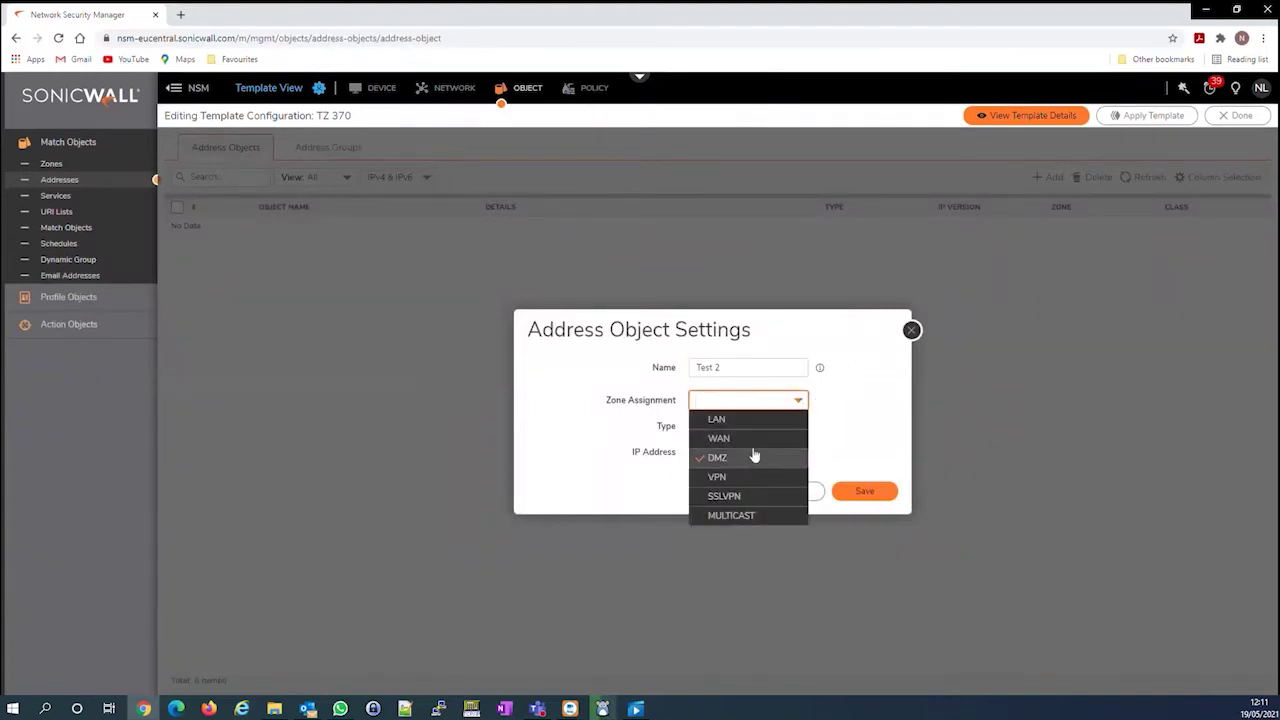
click(751, 428)
click(773, 455)
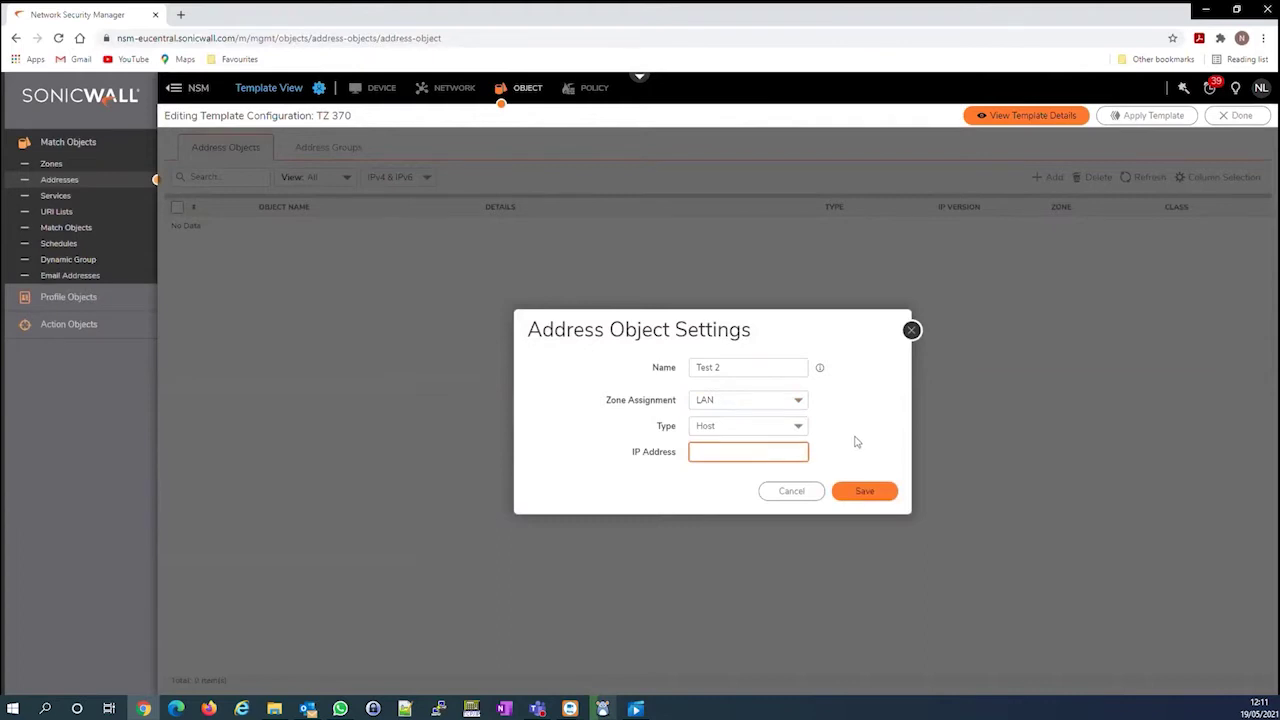
text(192.1)
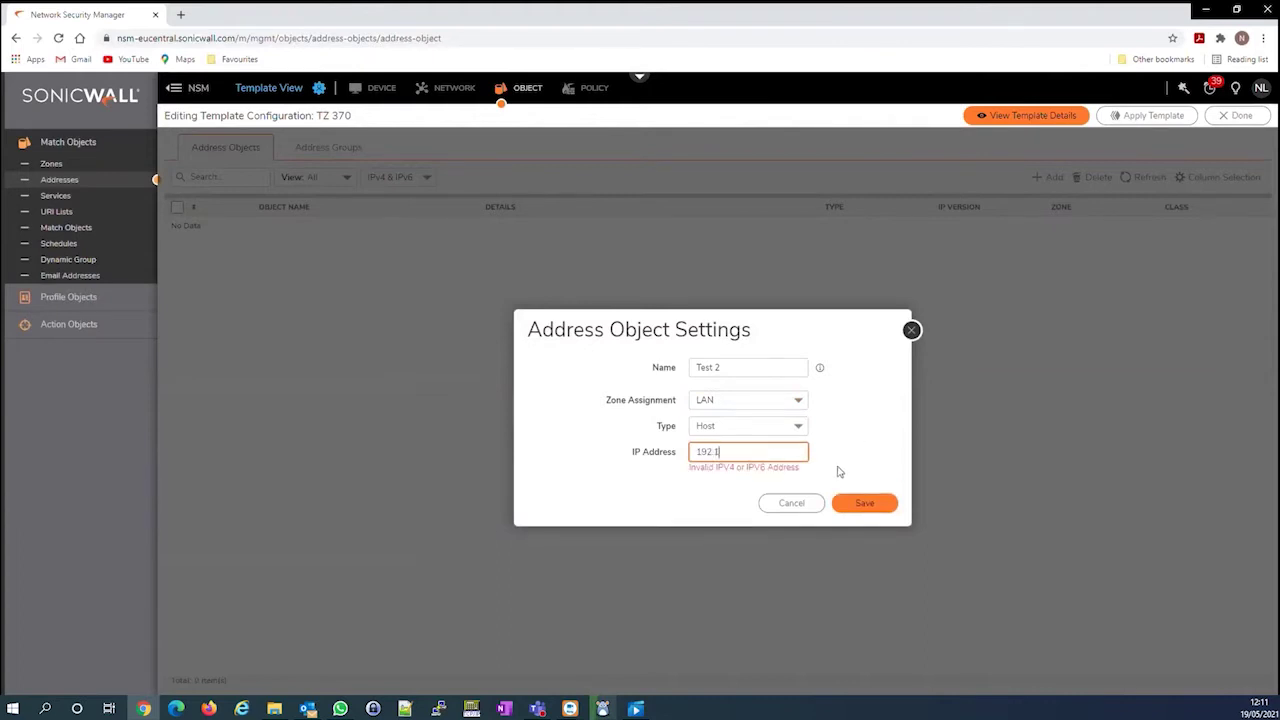
text(68.10.30)
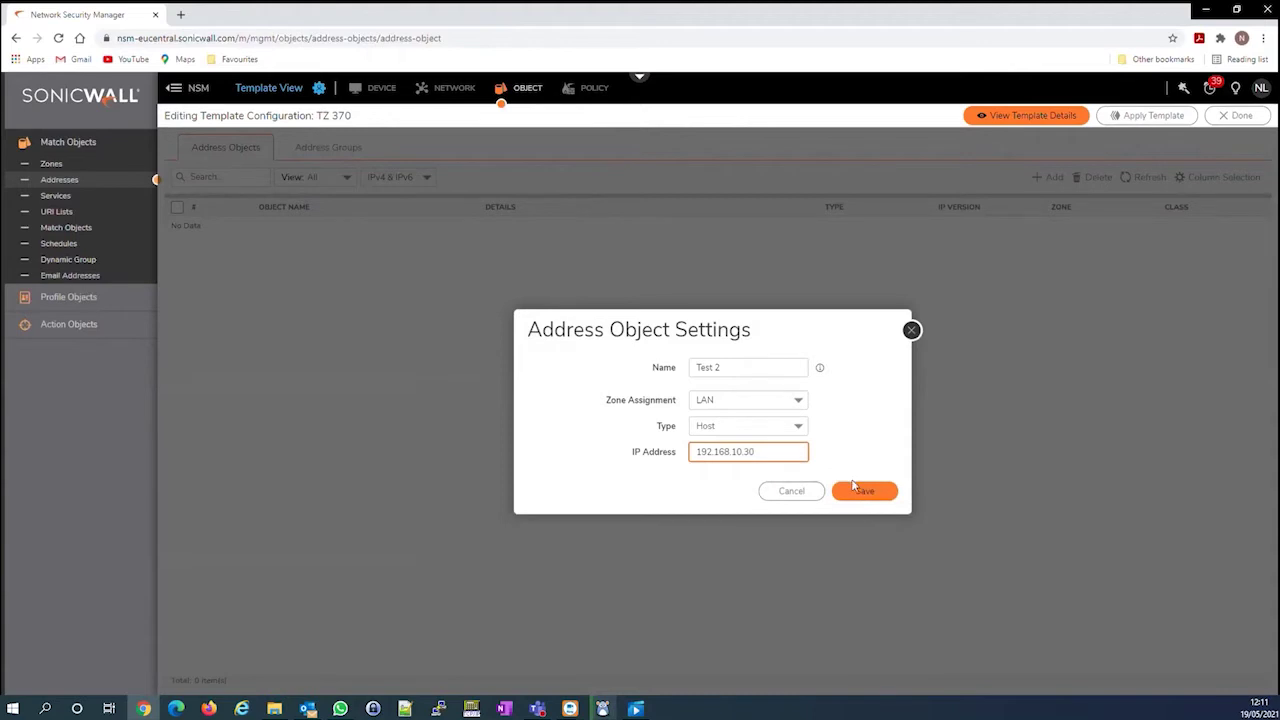
click(858, 489)
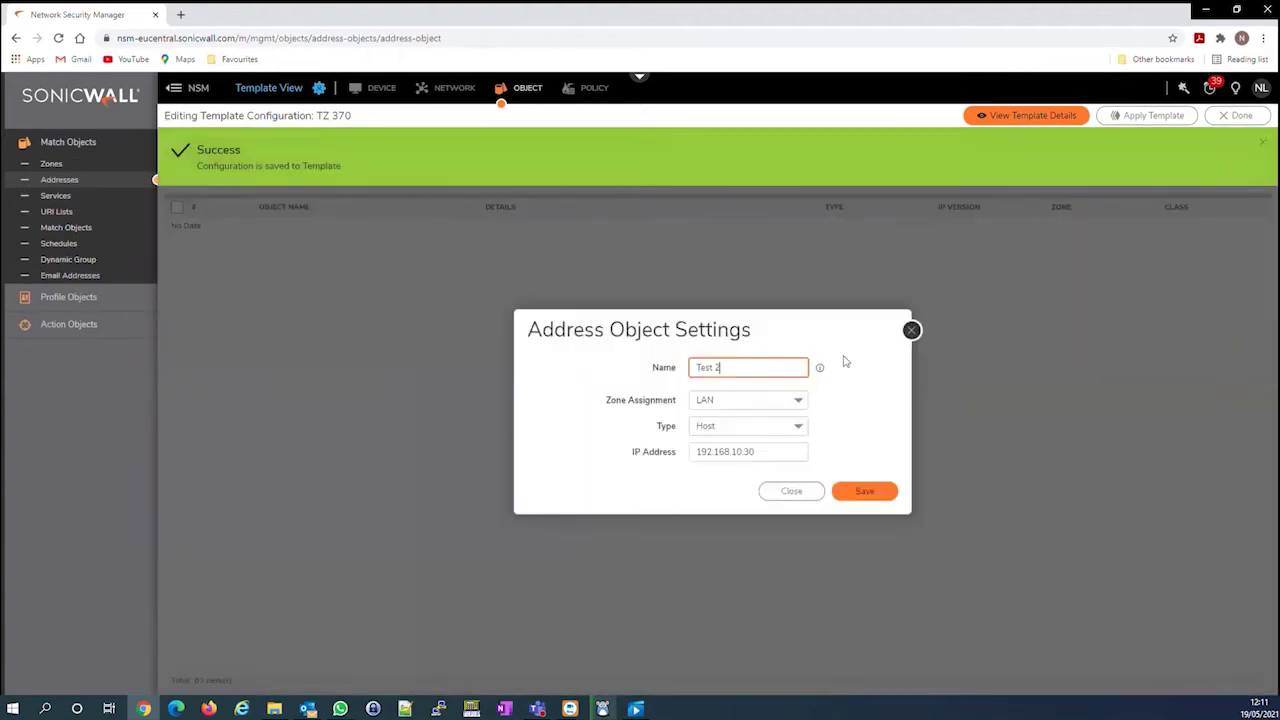
click(911, 330)
Start a new access rule named 'Test 2' from the LAN zone to the WAN zone
click(597, 89)
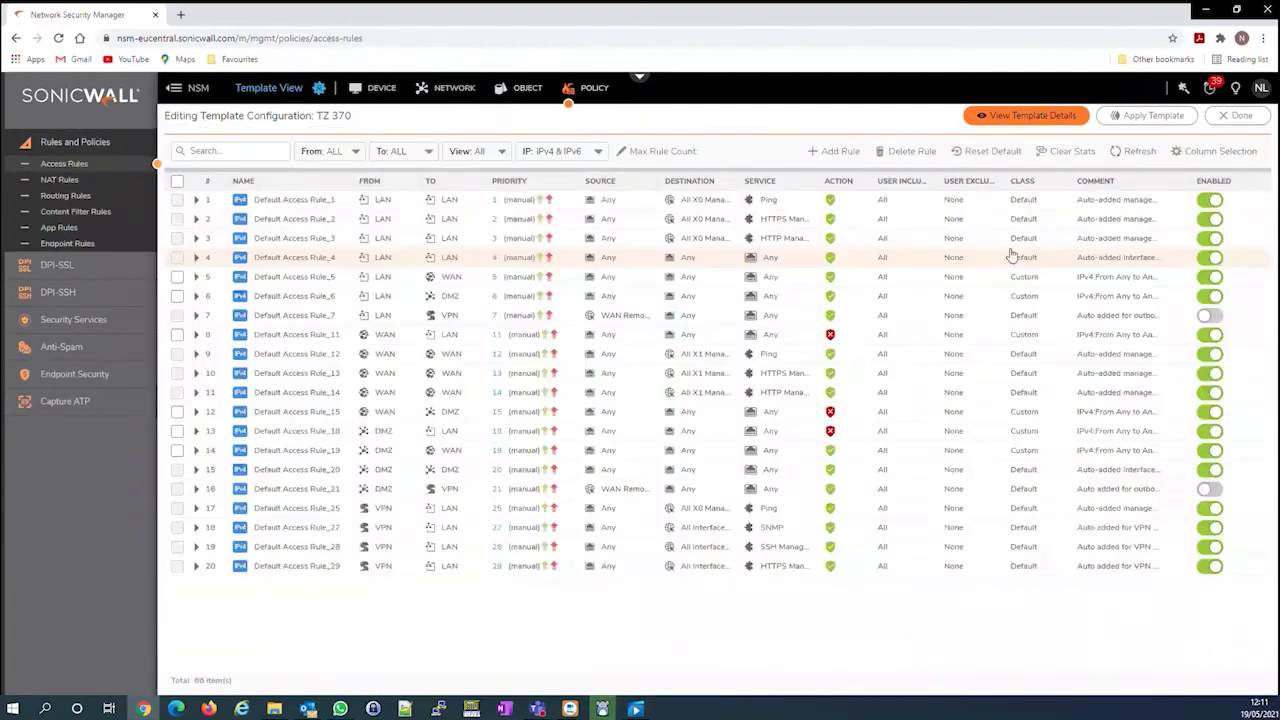
click(835, 151)
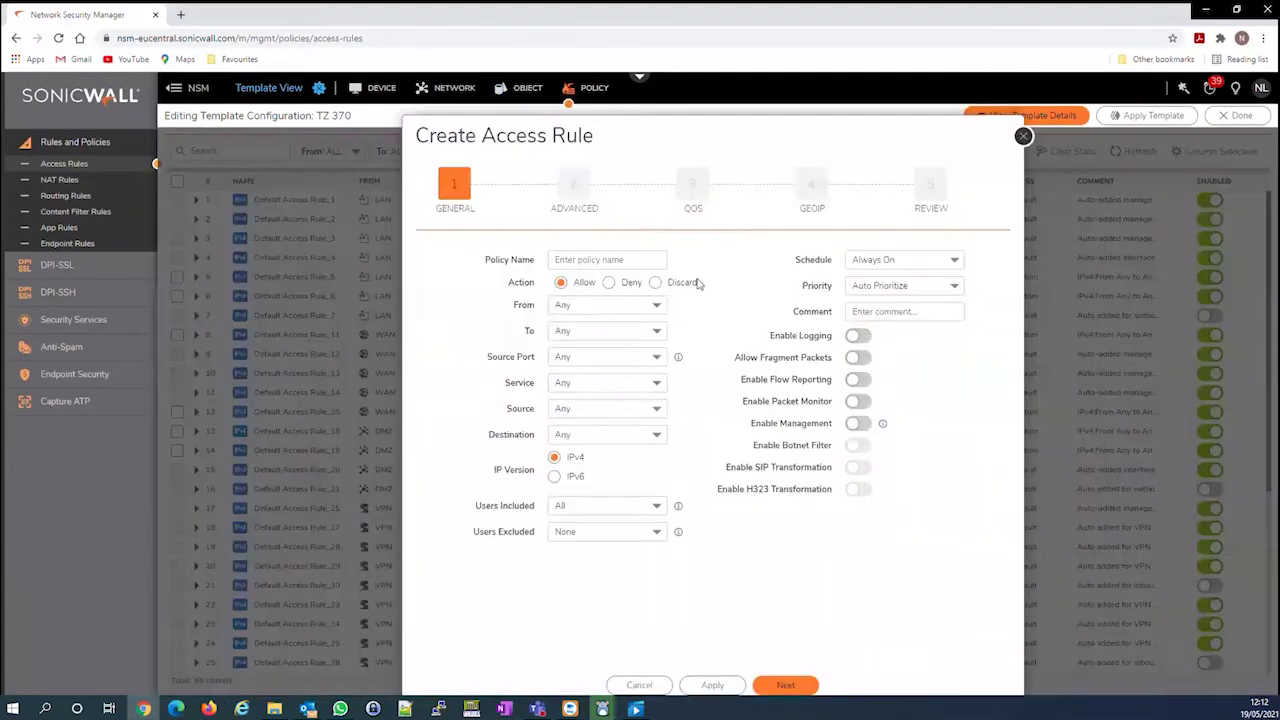
text(Test 2)
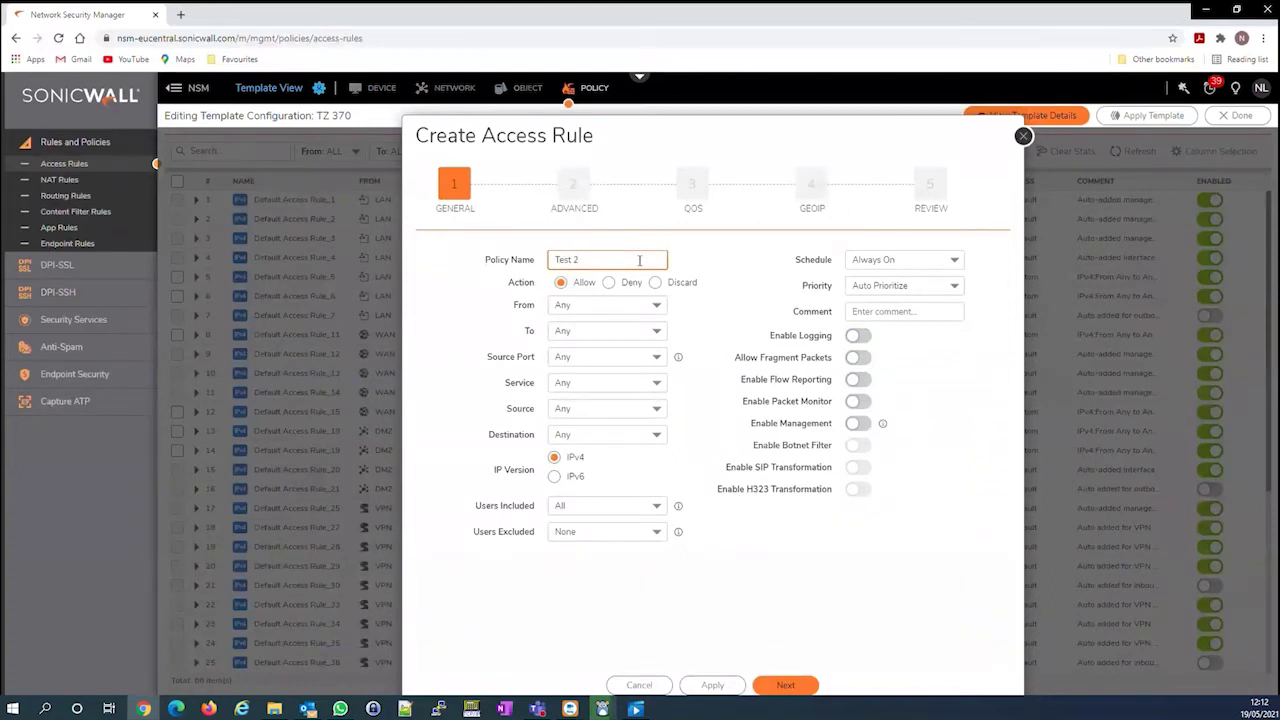
click(610, 305)
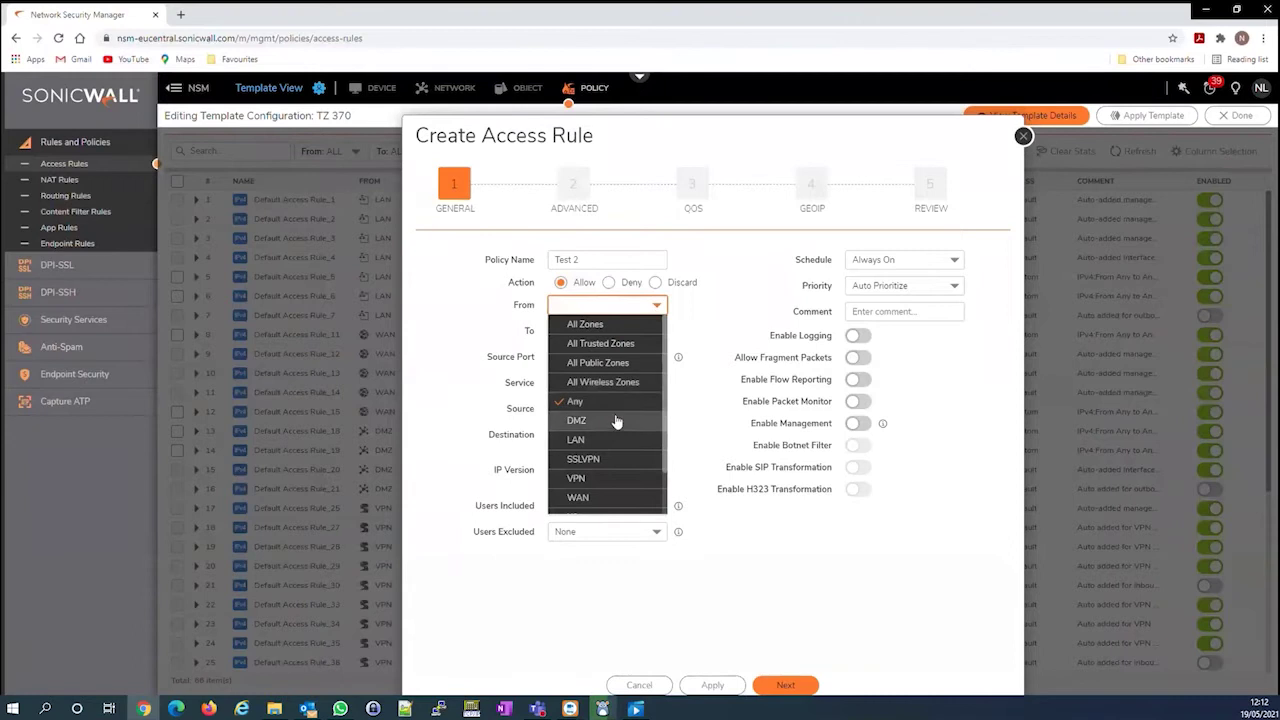
click(612, 440)
click(645, 331)
scroll(614, 460, down, 2)
click(614, 477)
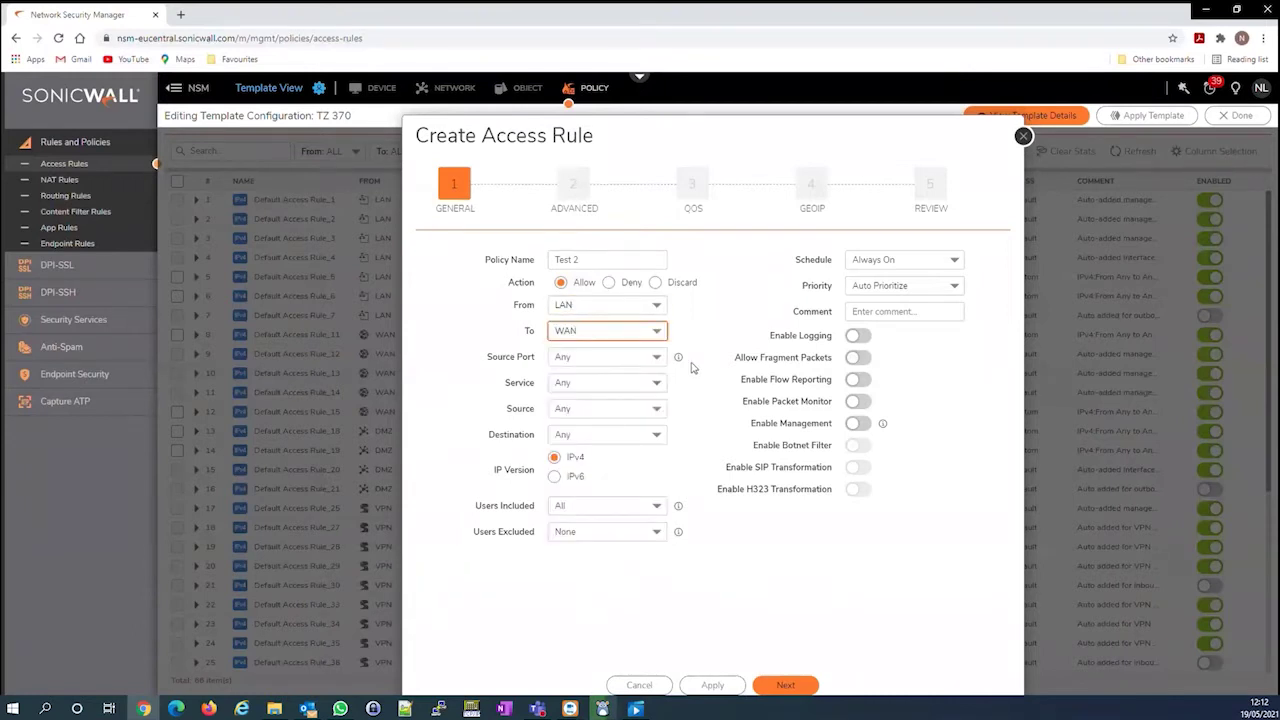
Set the rule's source to the Test 2 object and its destination to All WAN IP
click(652, 410)
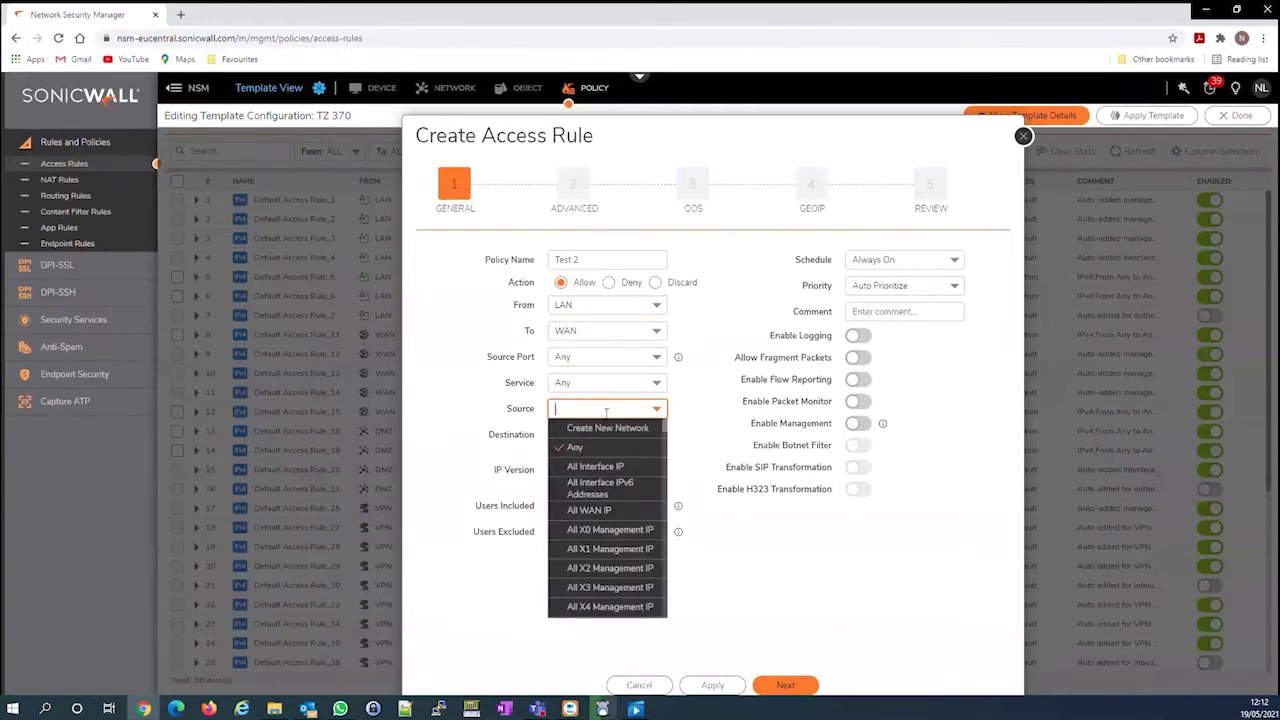
text(Test)
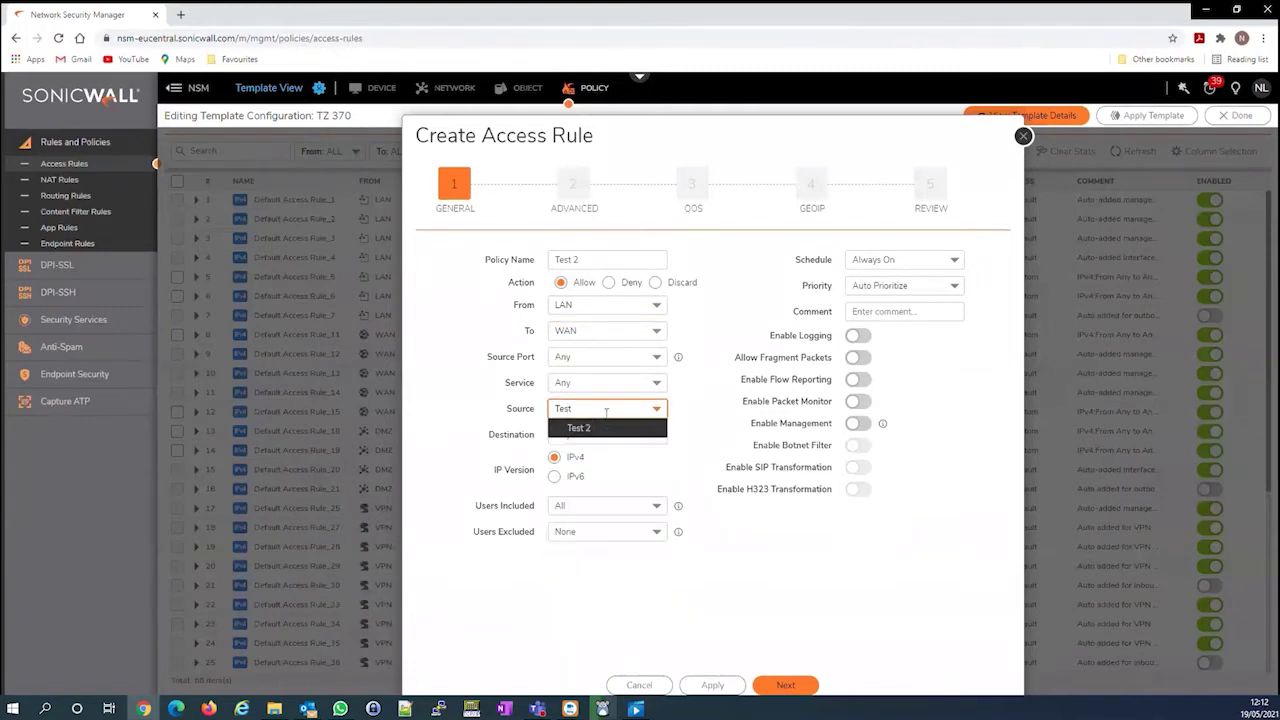
click(605, 430)
click(657, 436)
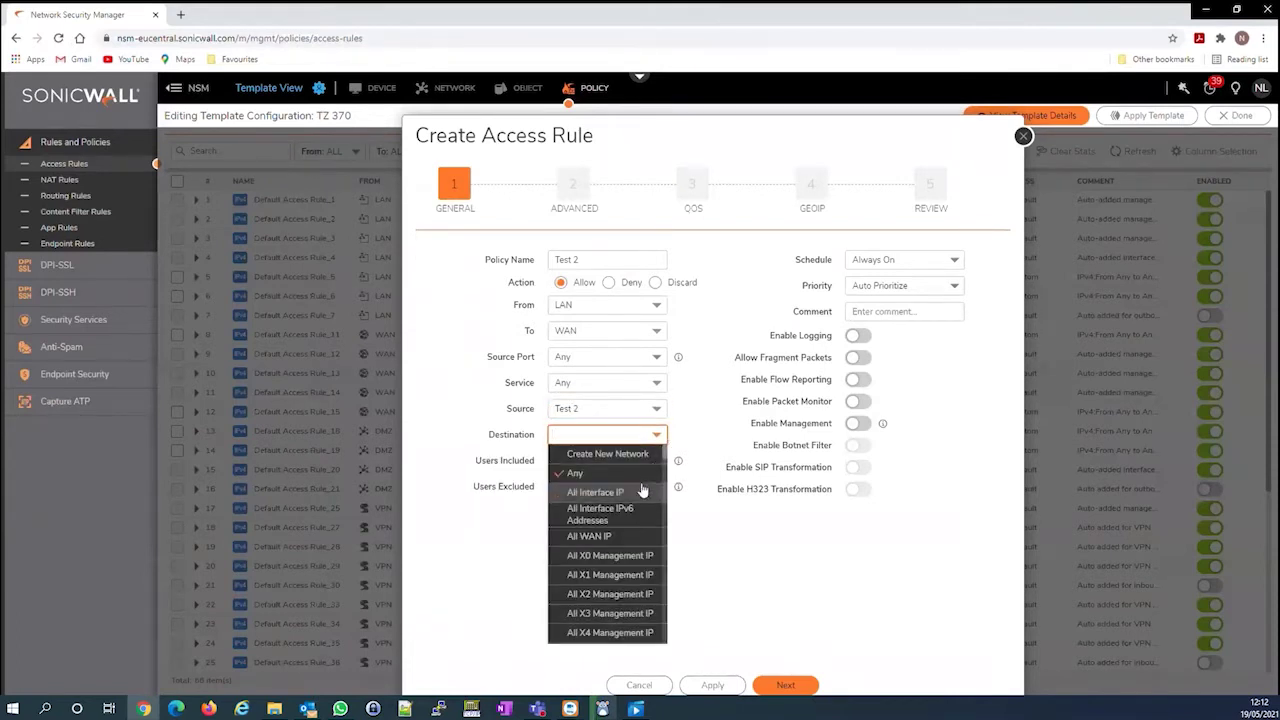
scroll(641, 492, down, 3)
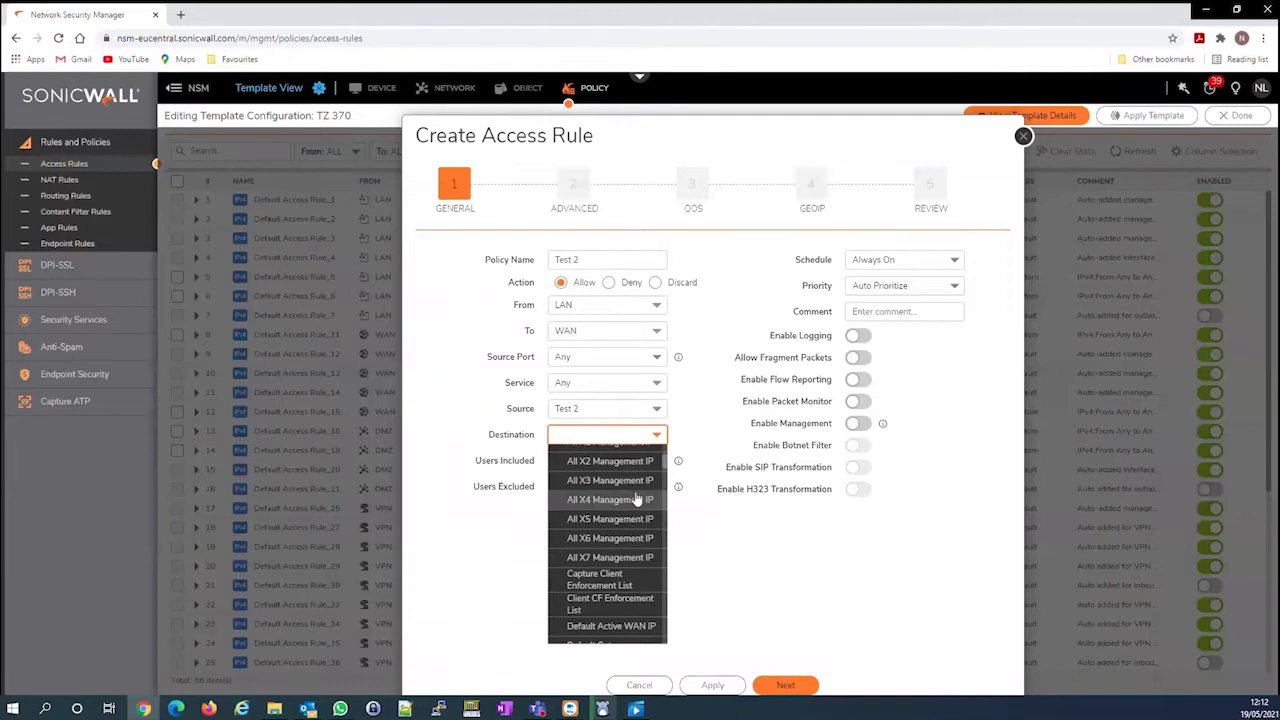
scroll(637, 498, up, 4)
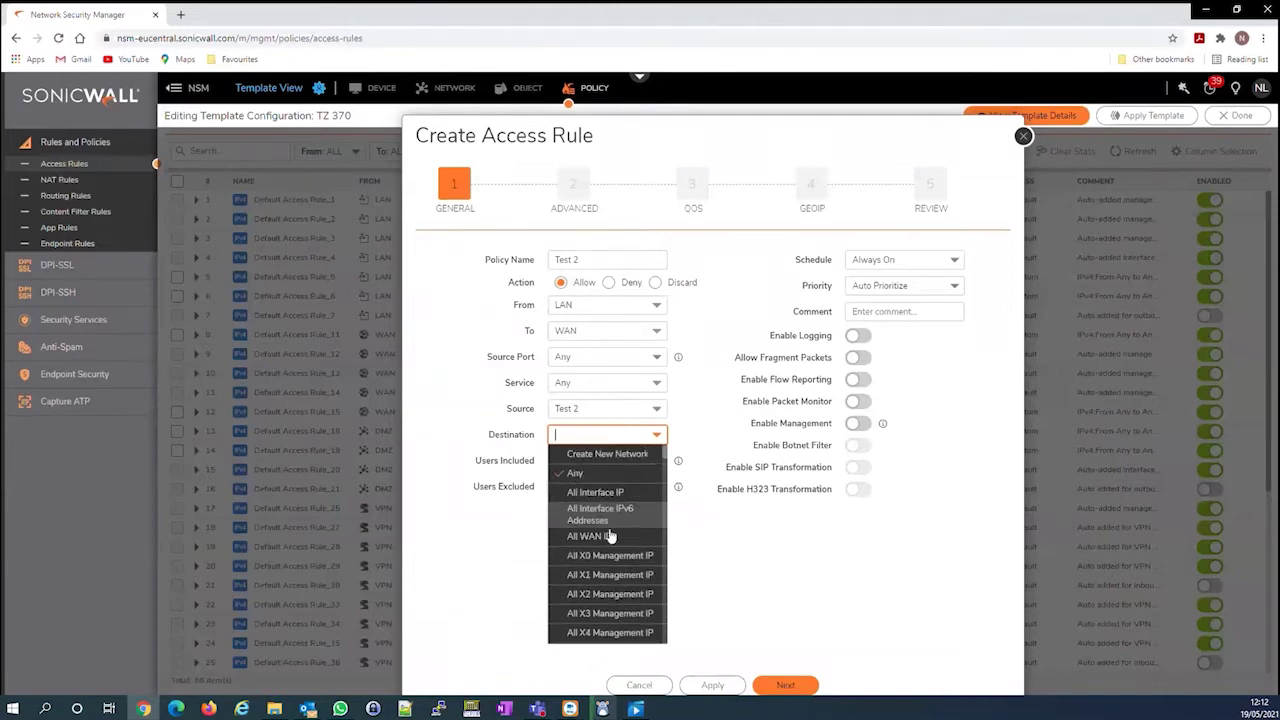
click(610, 537)
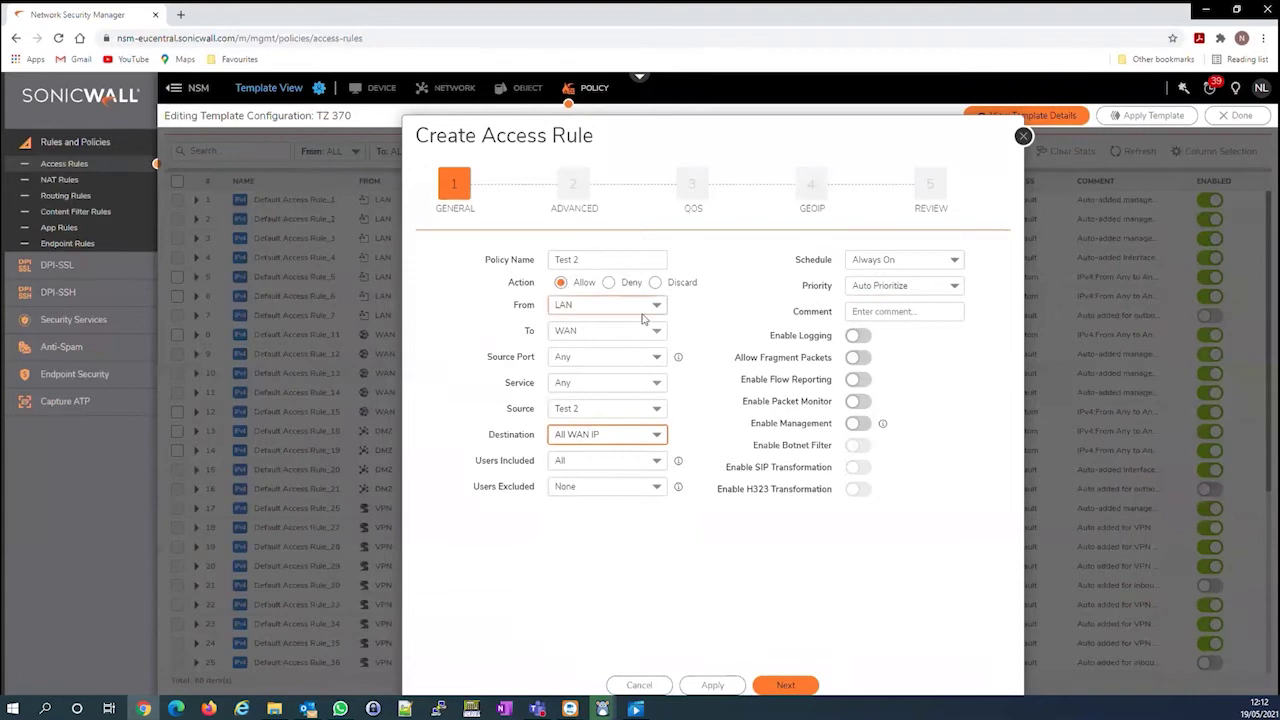
Give the rule an After Hours schedule and save it to the TZ 370 template
click(954, 261)
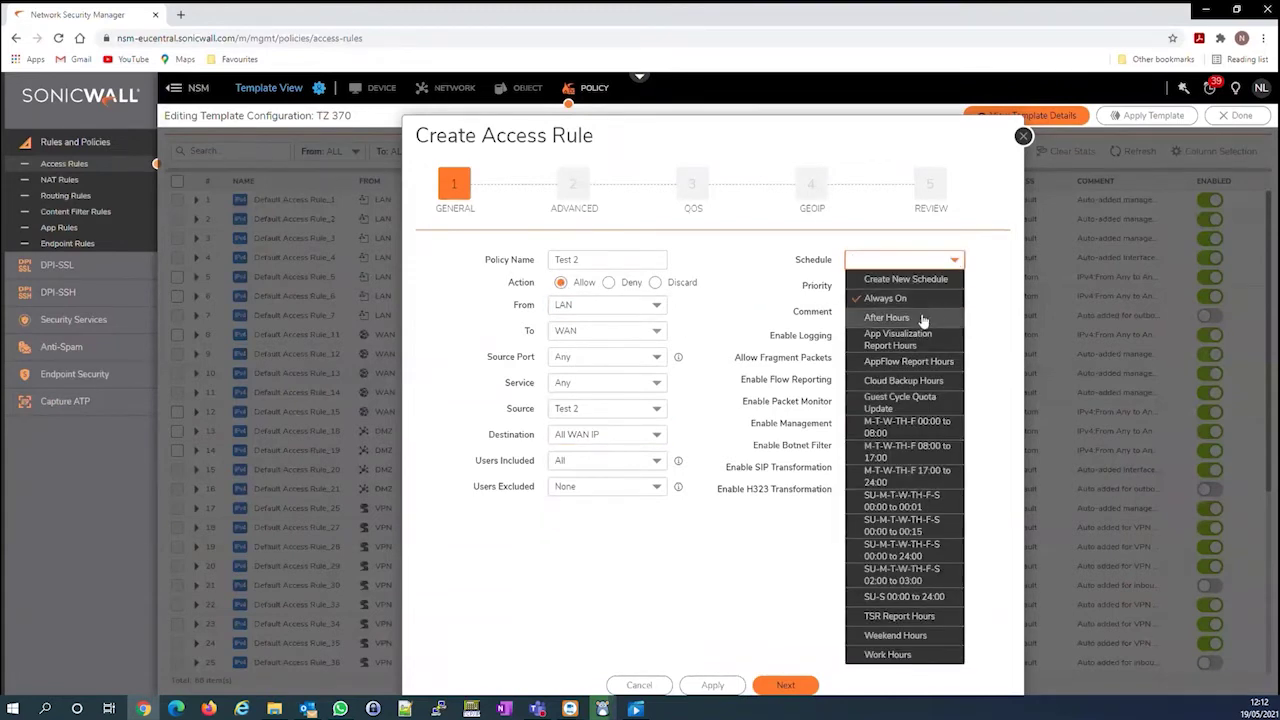
click(922, 320)
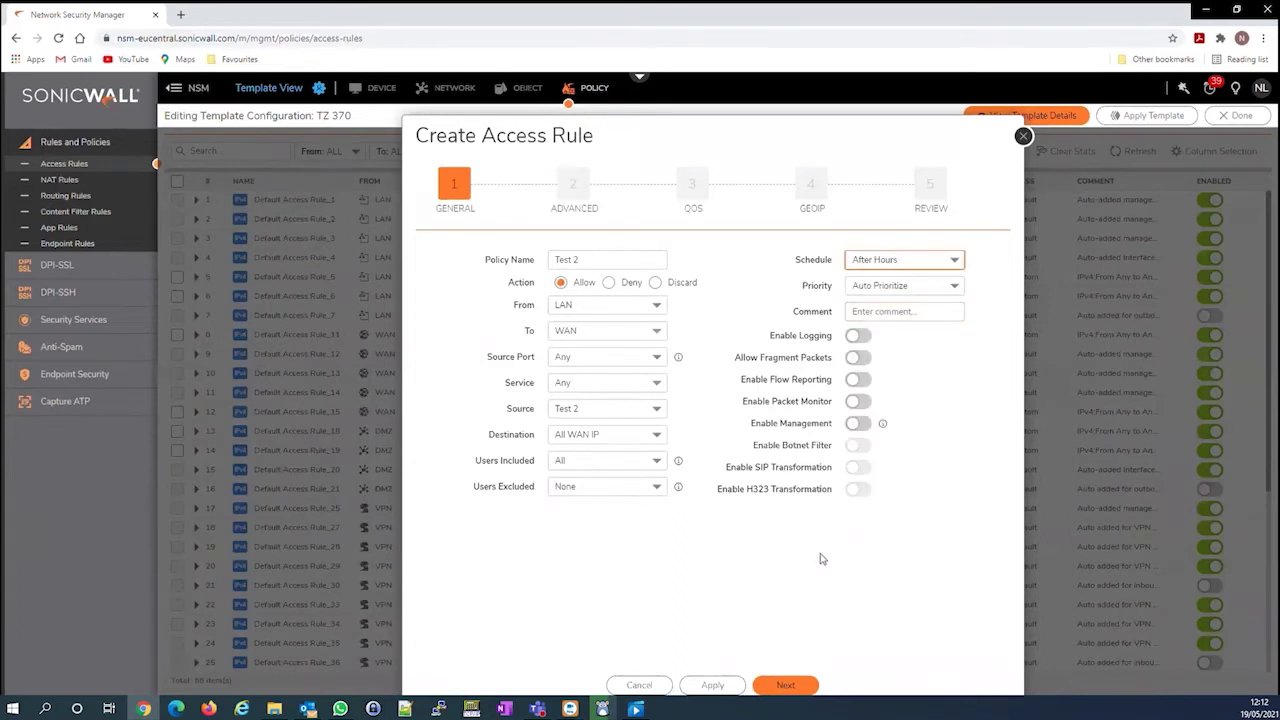
click(714, 685)
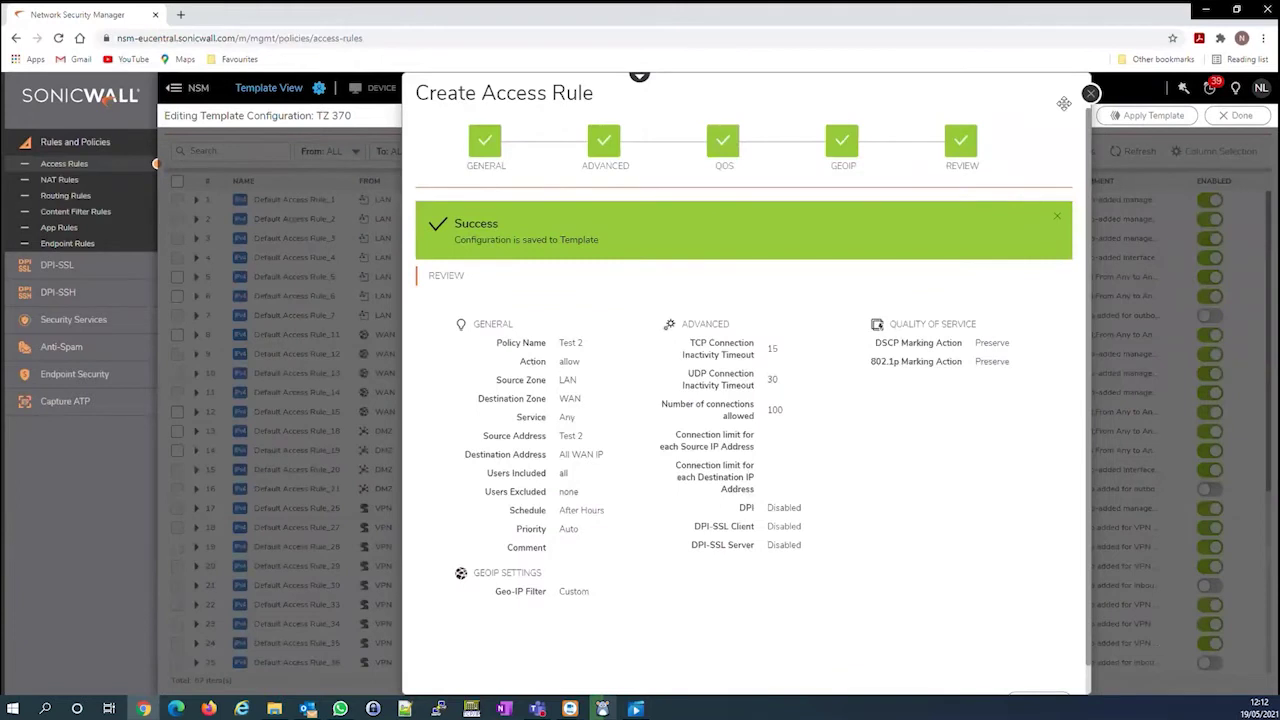
click(1090, 93)
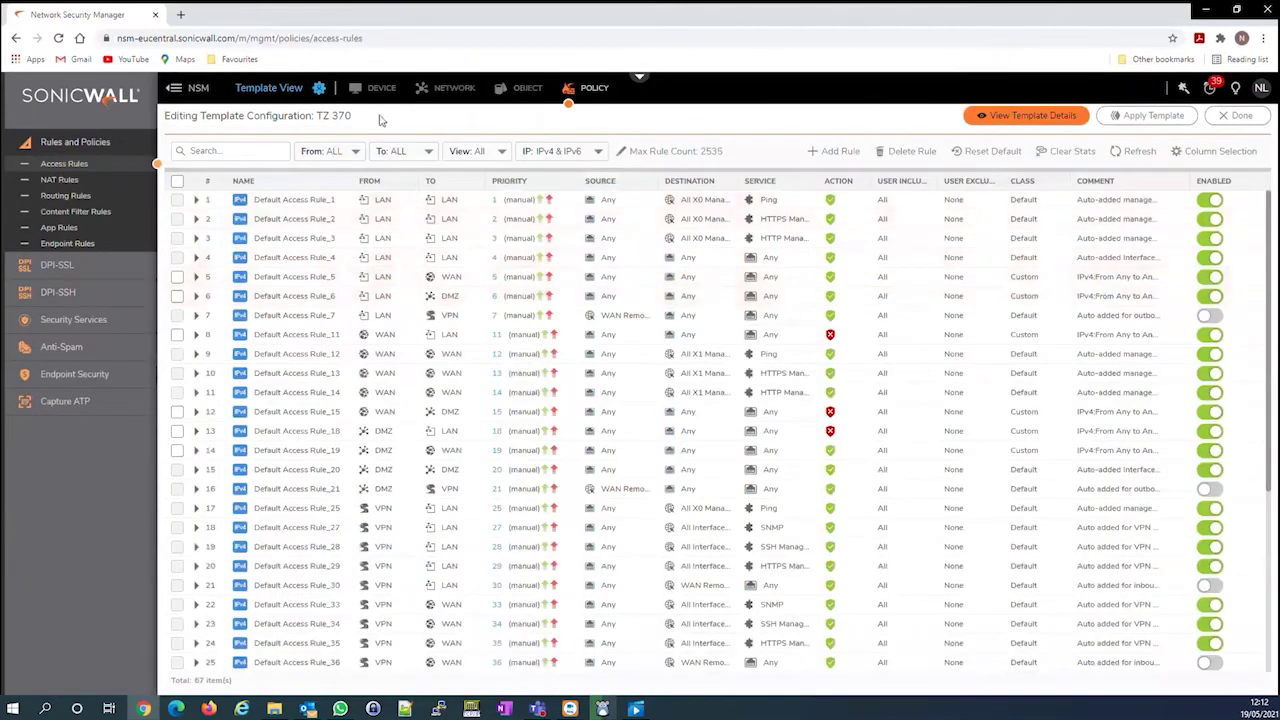
Apply the TZ 370 template to the Small Branch group, then view the firewall inventory
click(322, 88)
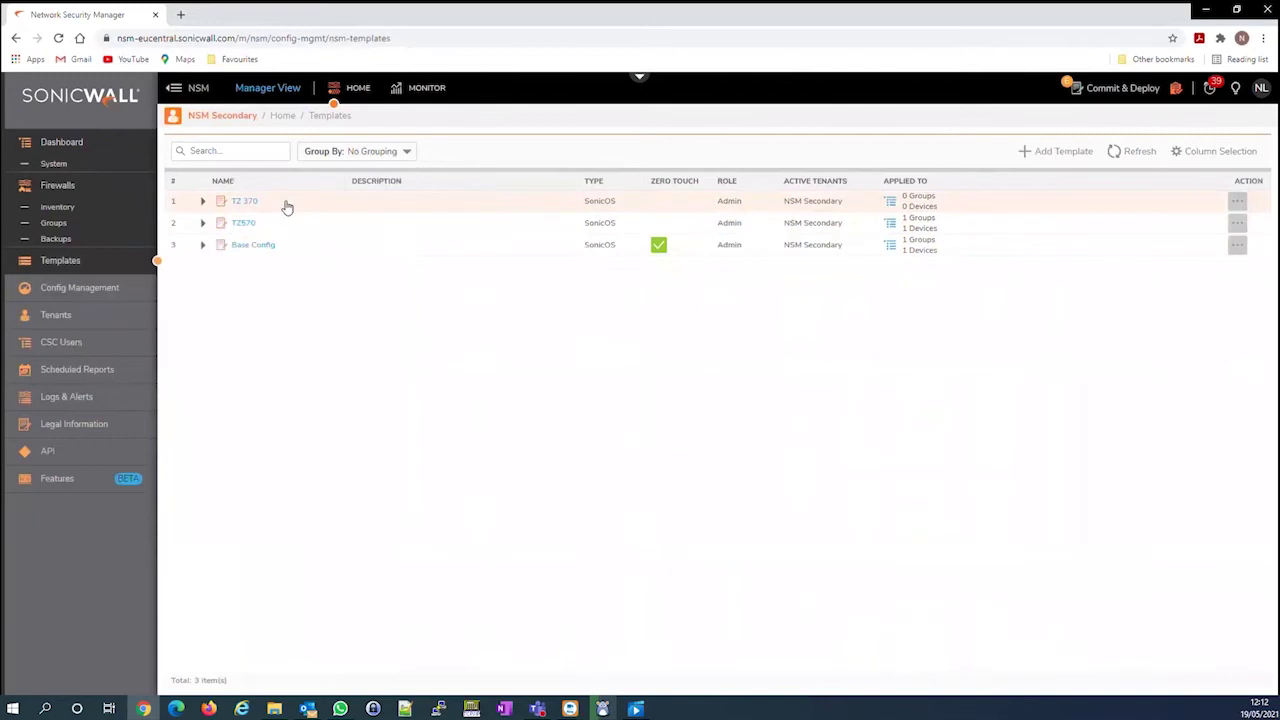
click(1237, 201)
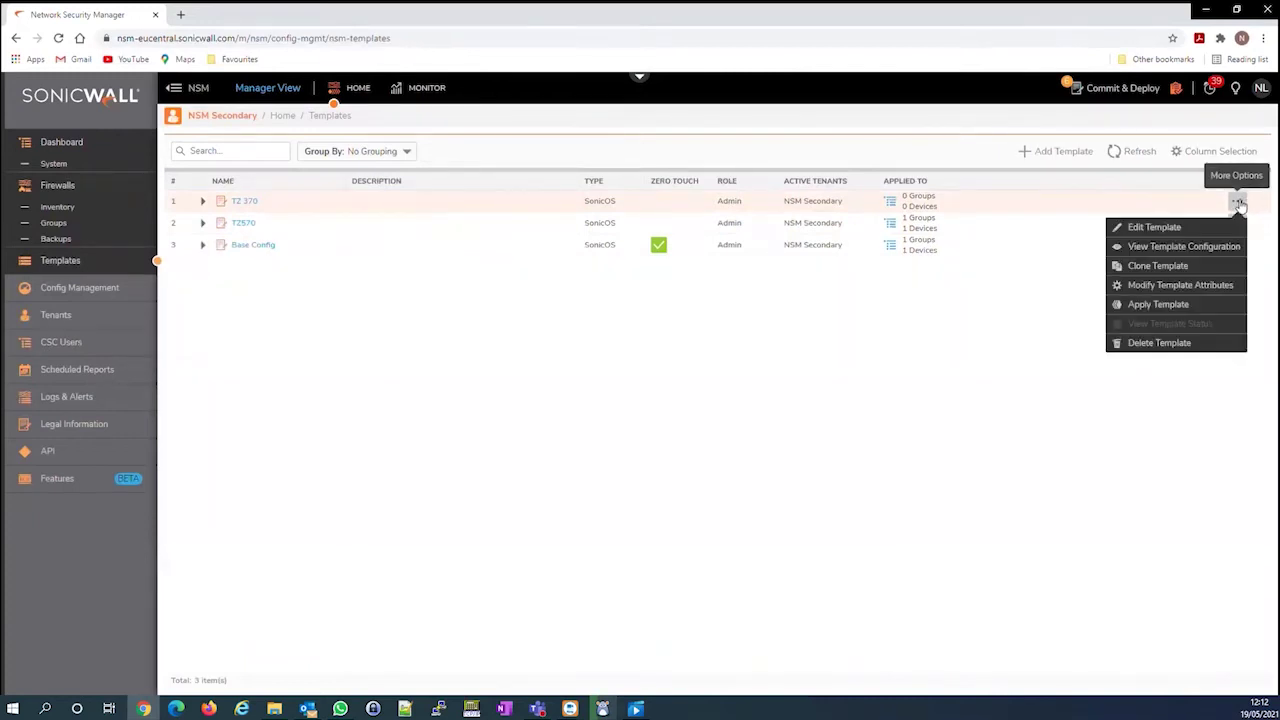
click(1180, 308)
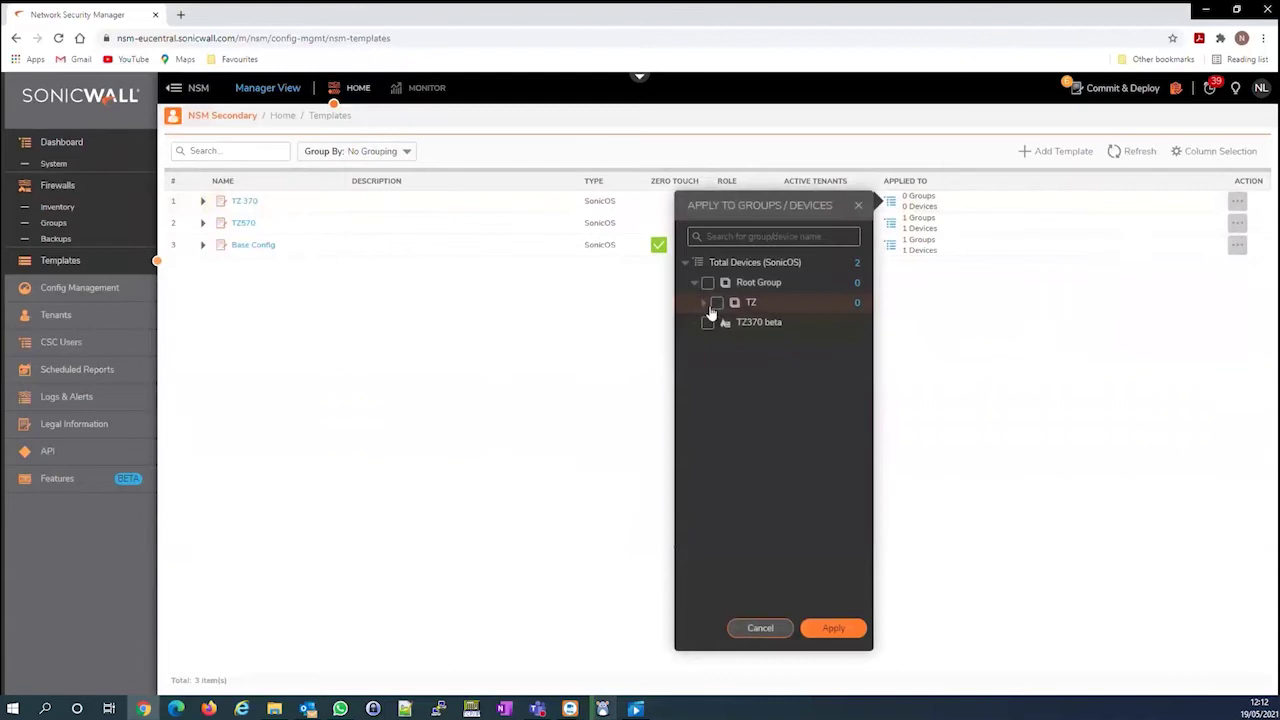
click(706, 304)
click(727, 323)
click(836, 628)
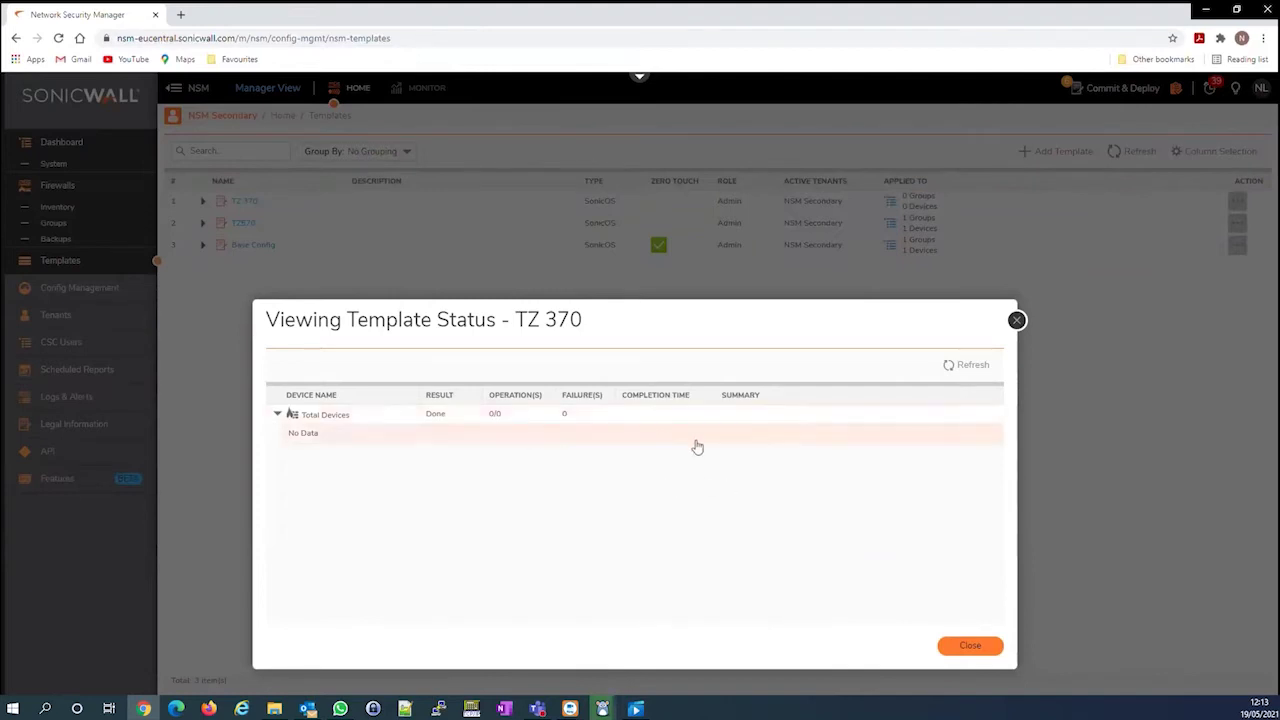
click(972, 646)
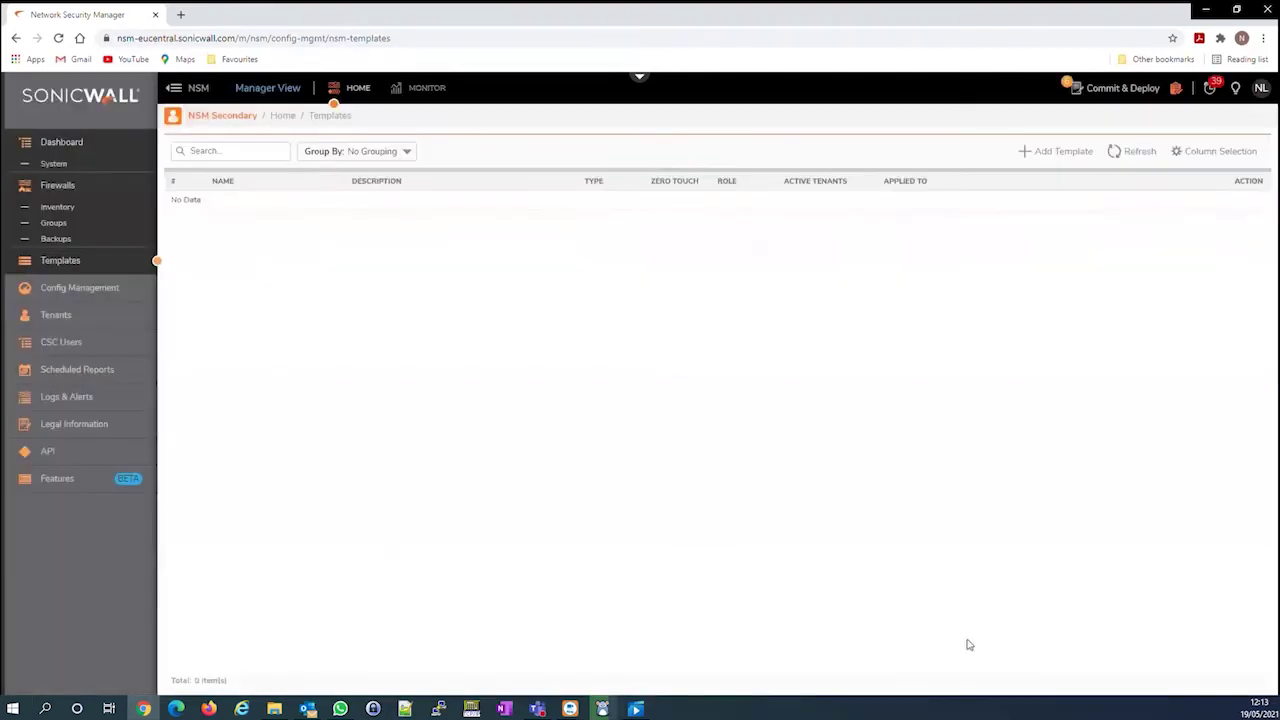
click(57, 207)
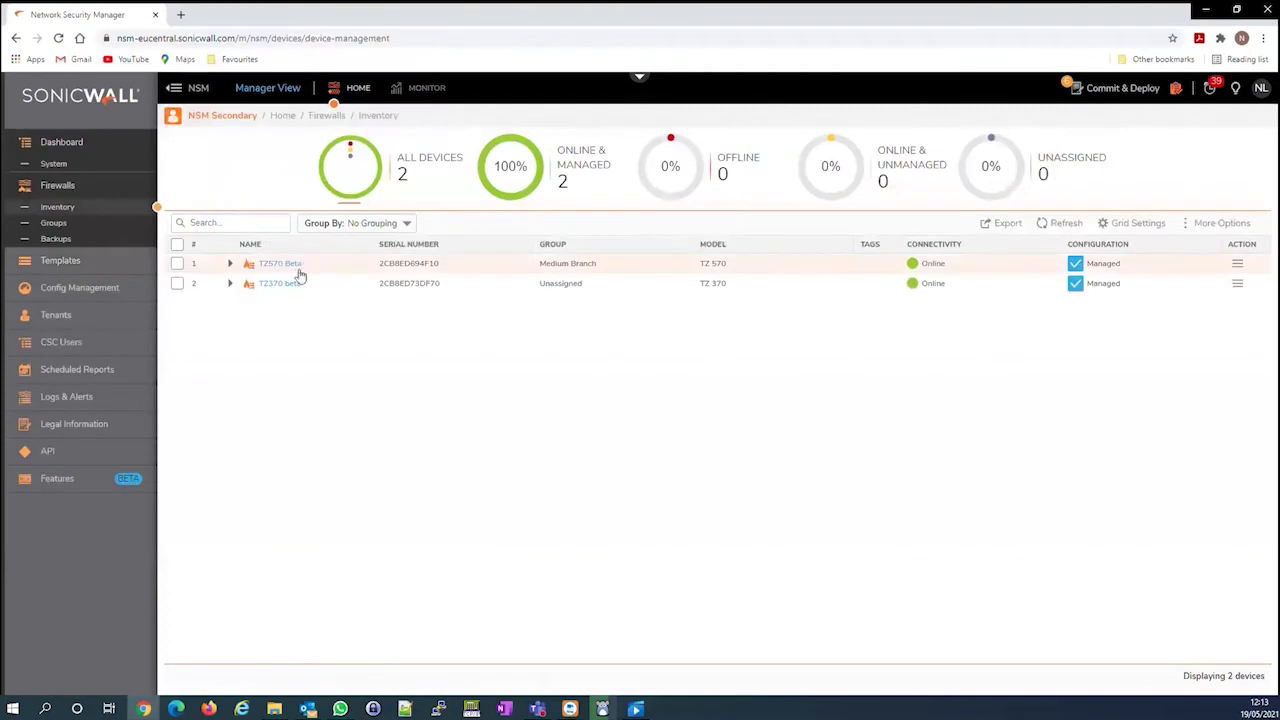
click(284, 285)
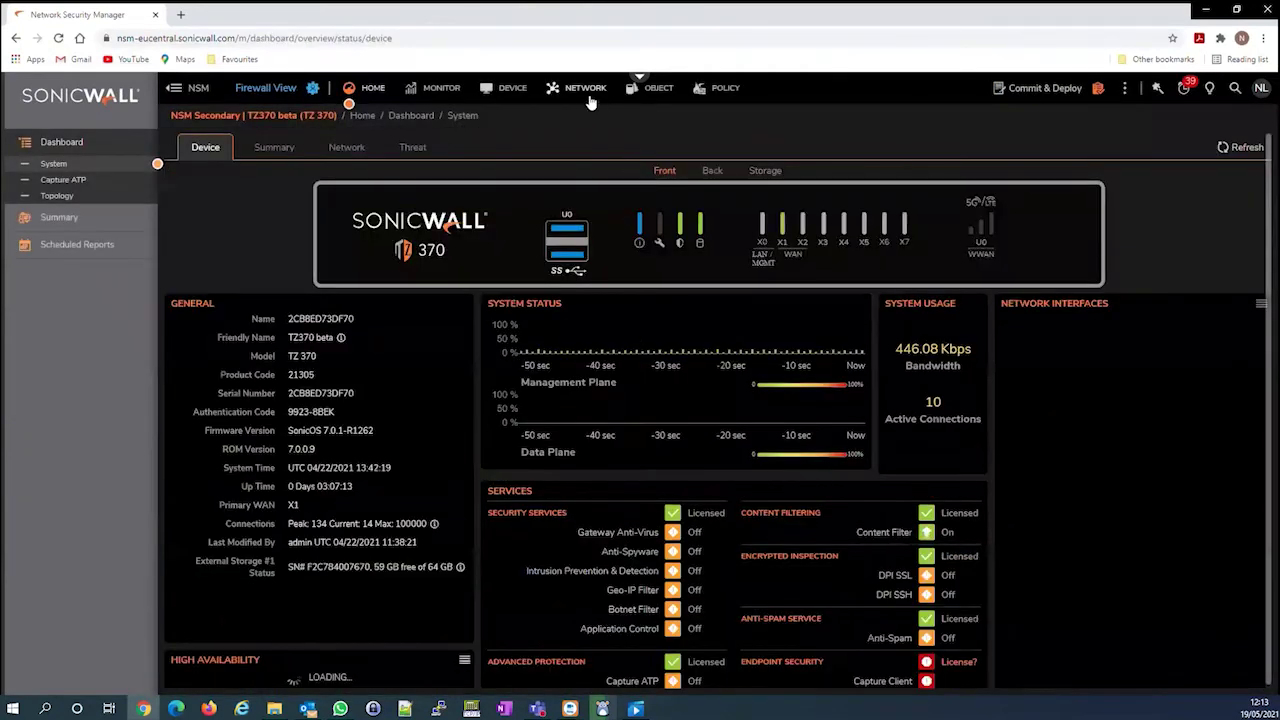
click(585, 88)
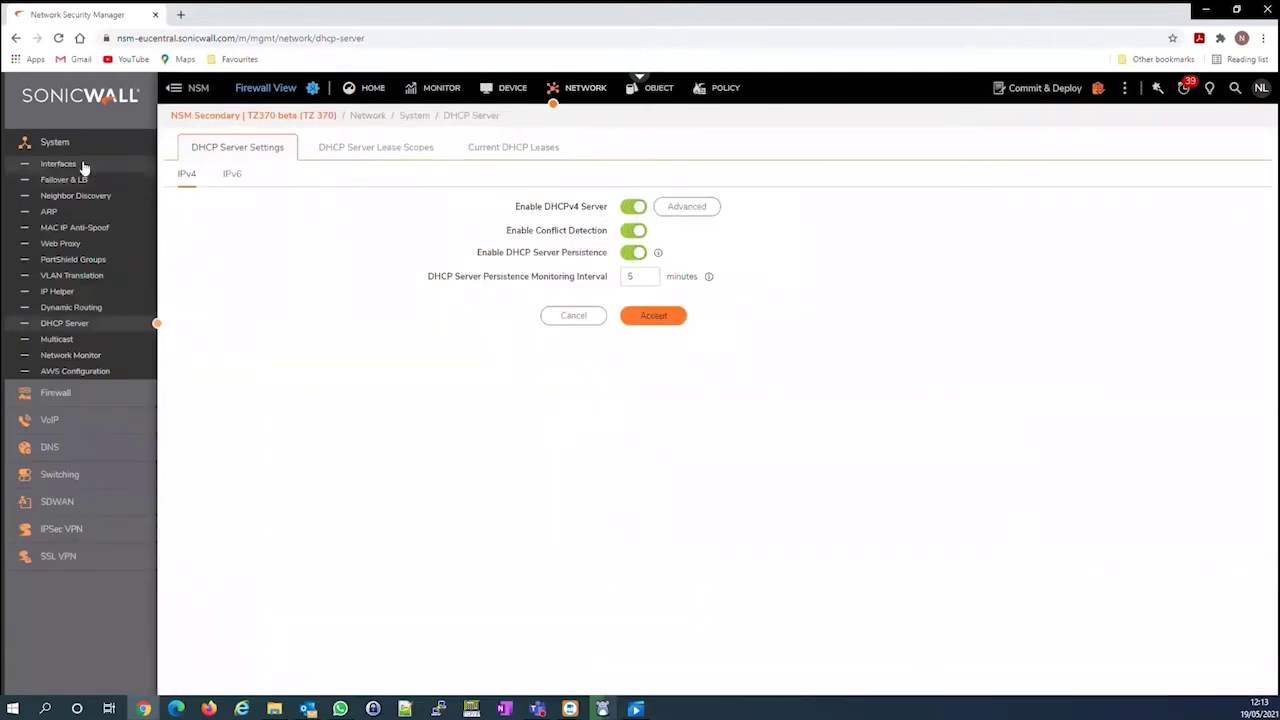
click(80, 165)
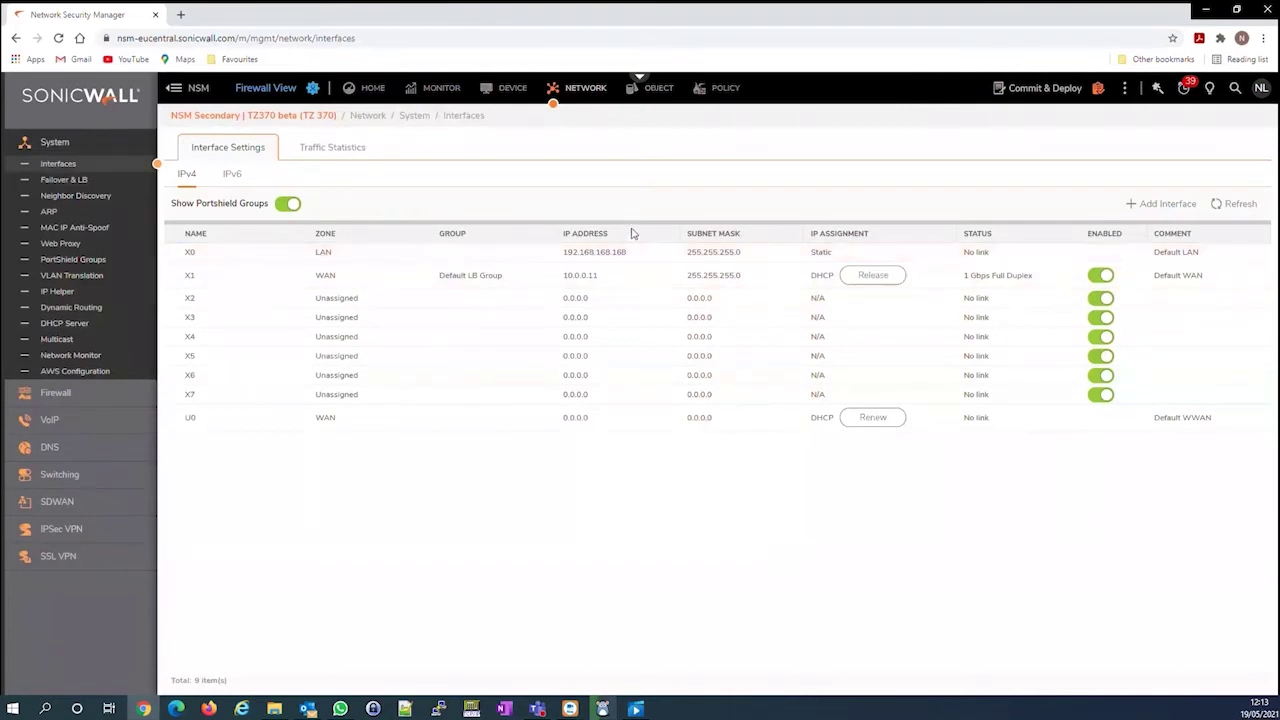
click(310, 88)
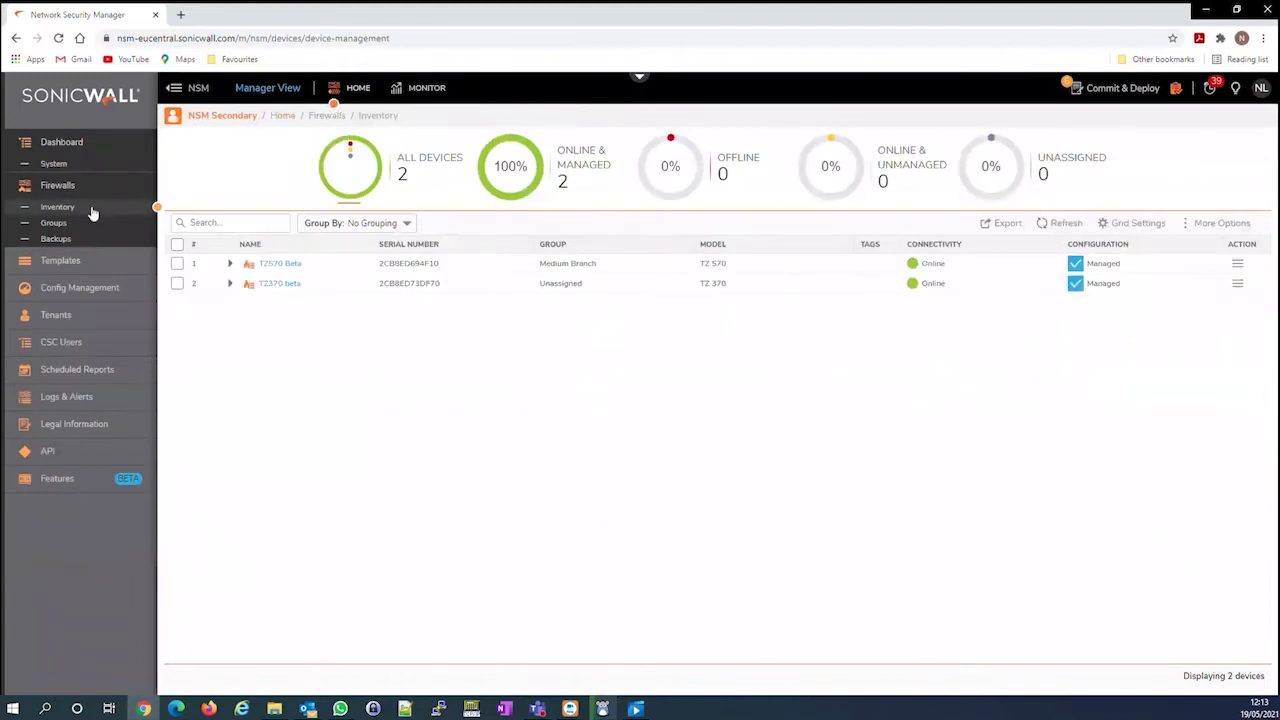
Edit Small Branch's membership to include TZ370 beta, save it, and return to the inventory
click(54, 222)
click(217, 221)
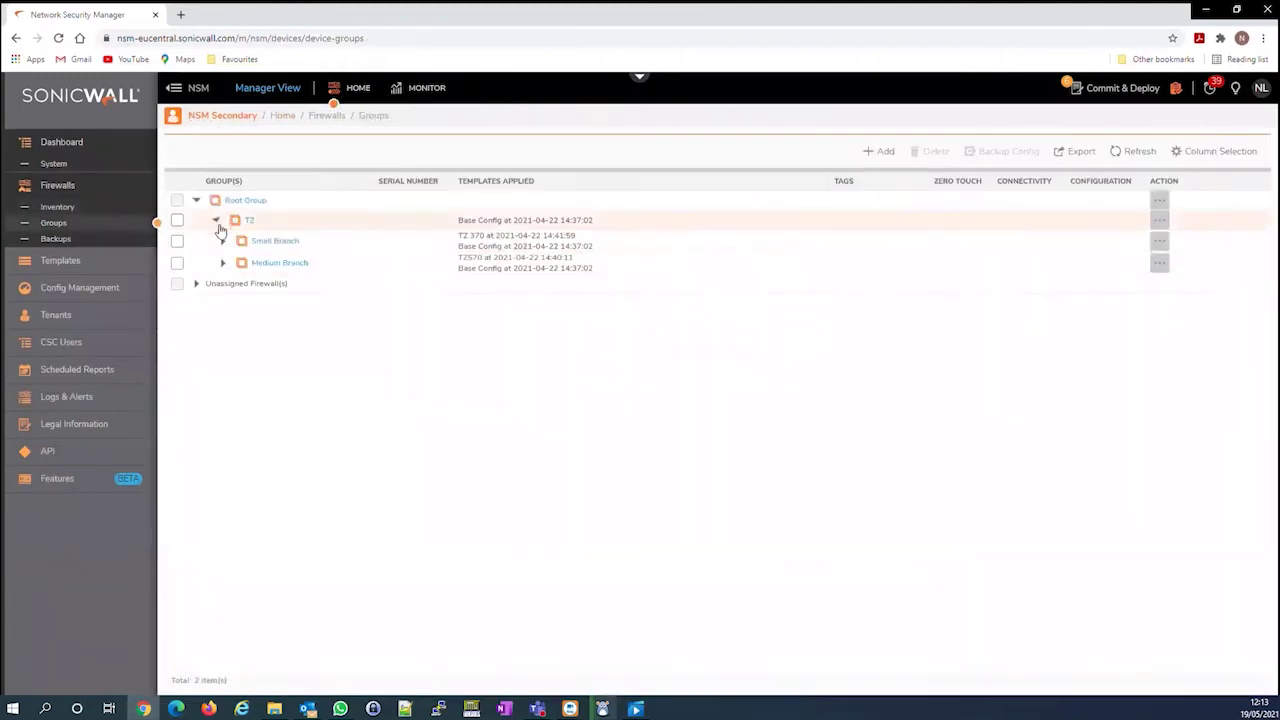
click(224, 243)
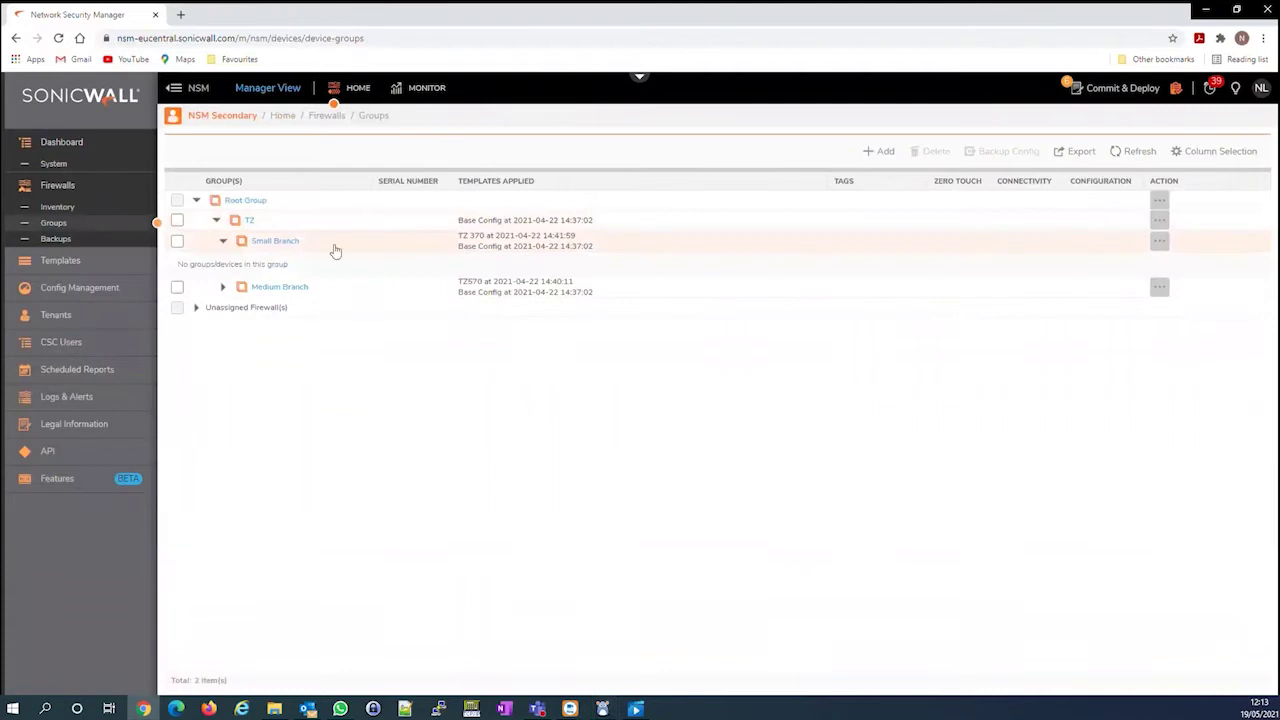
click(1160, 242)
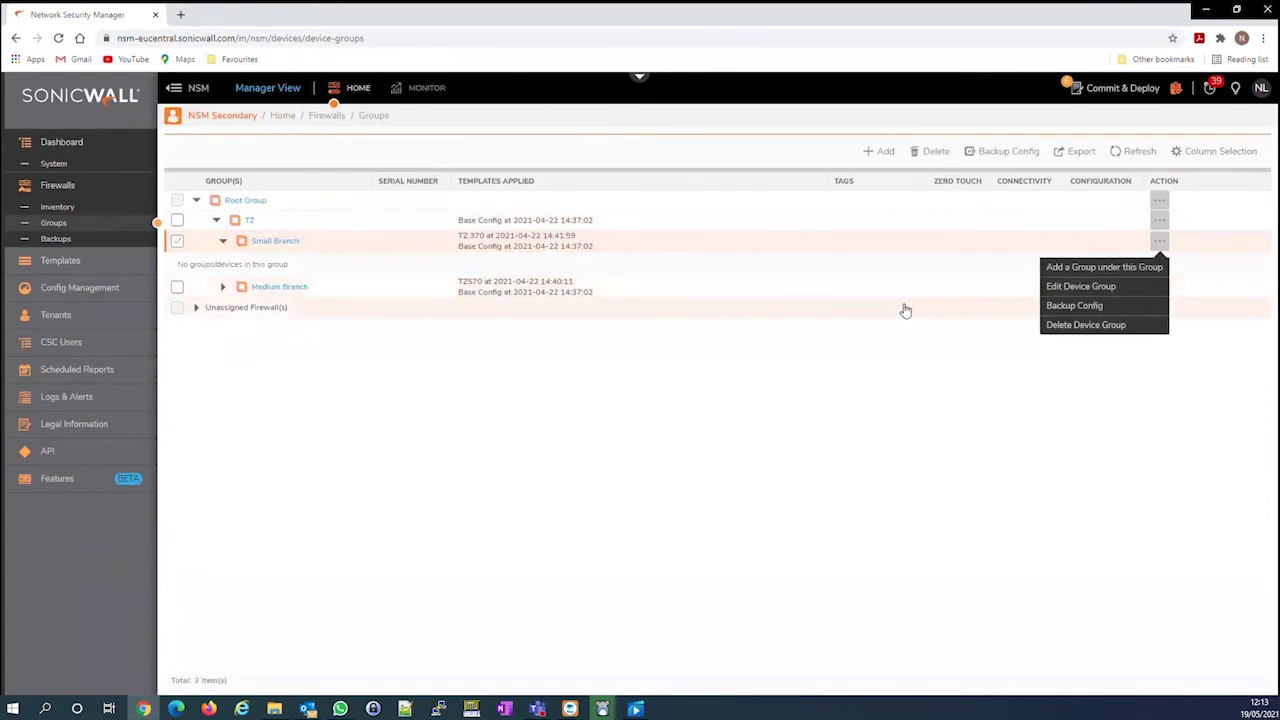
click(1073, 288)
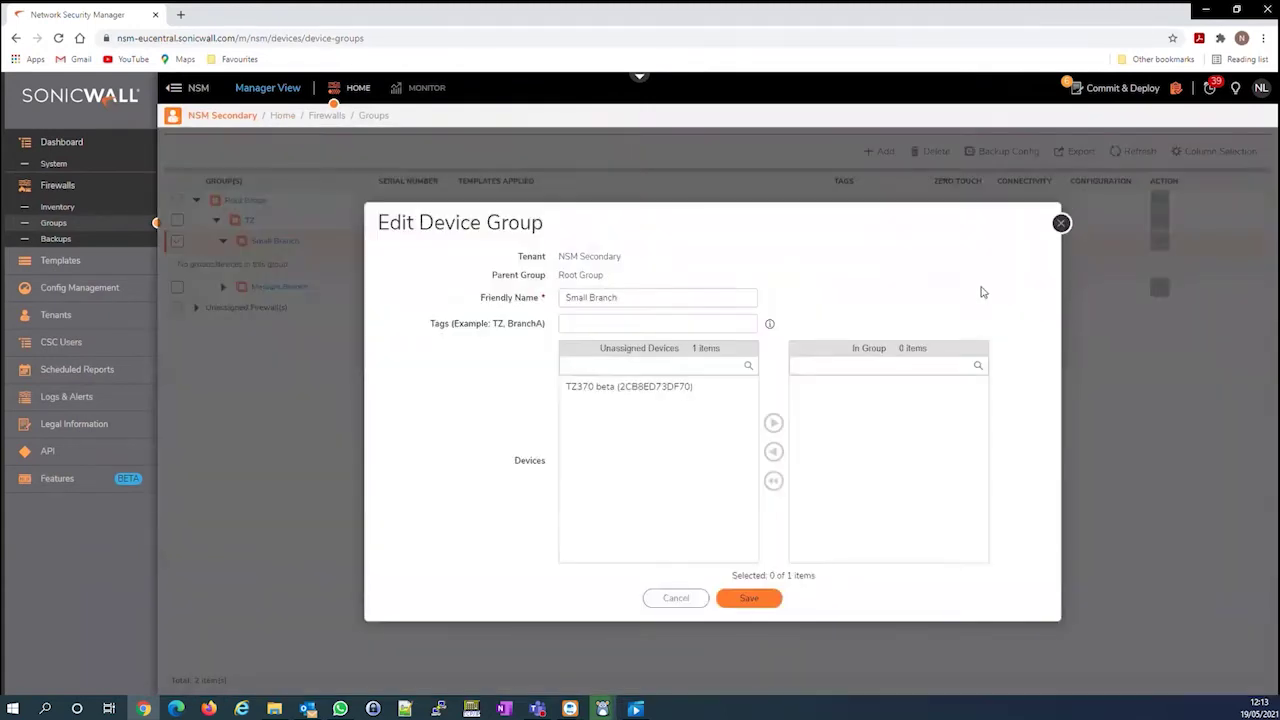
click(663, 393)
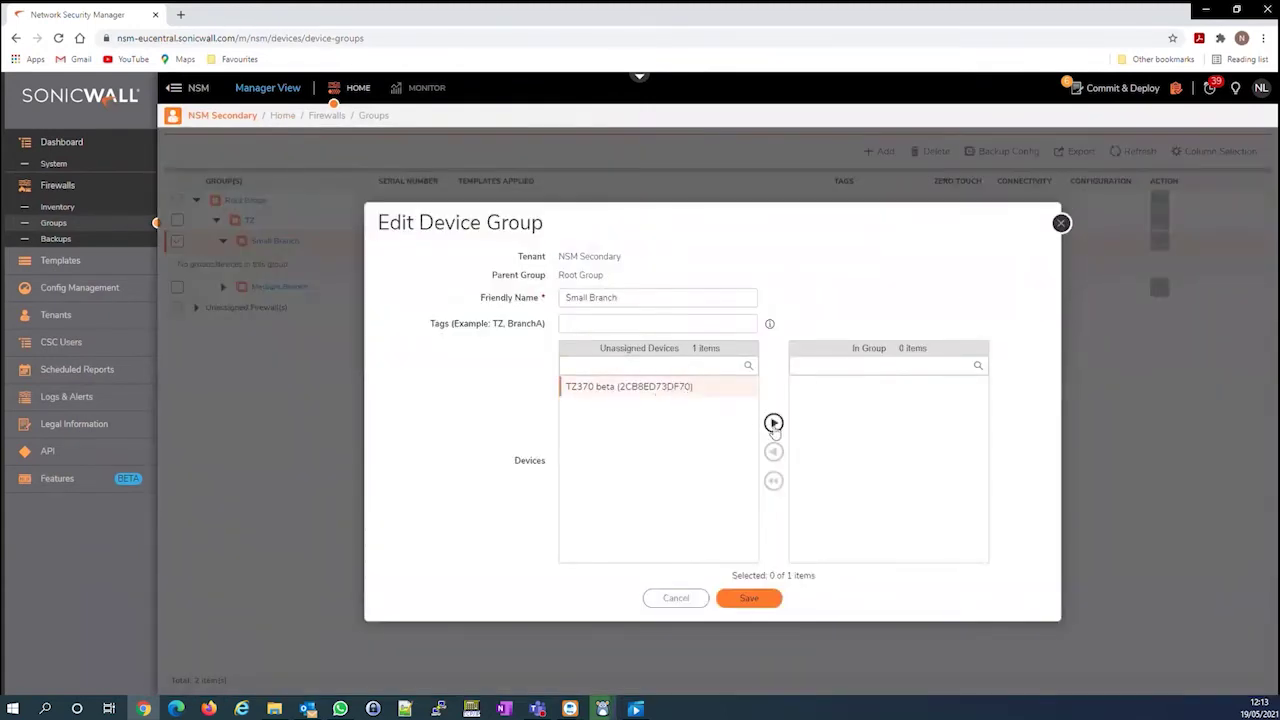
click(773, 422)
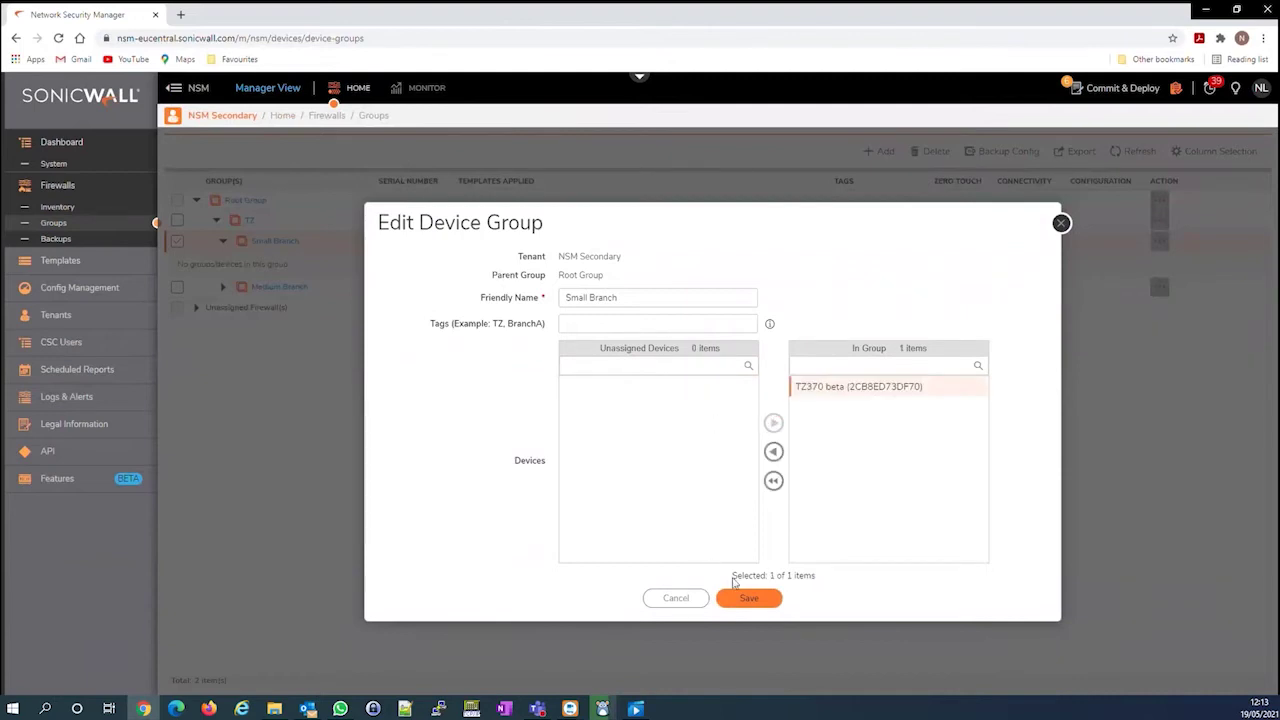
click(766, 598)
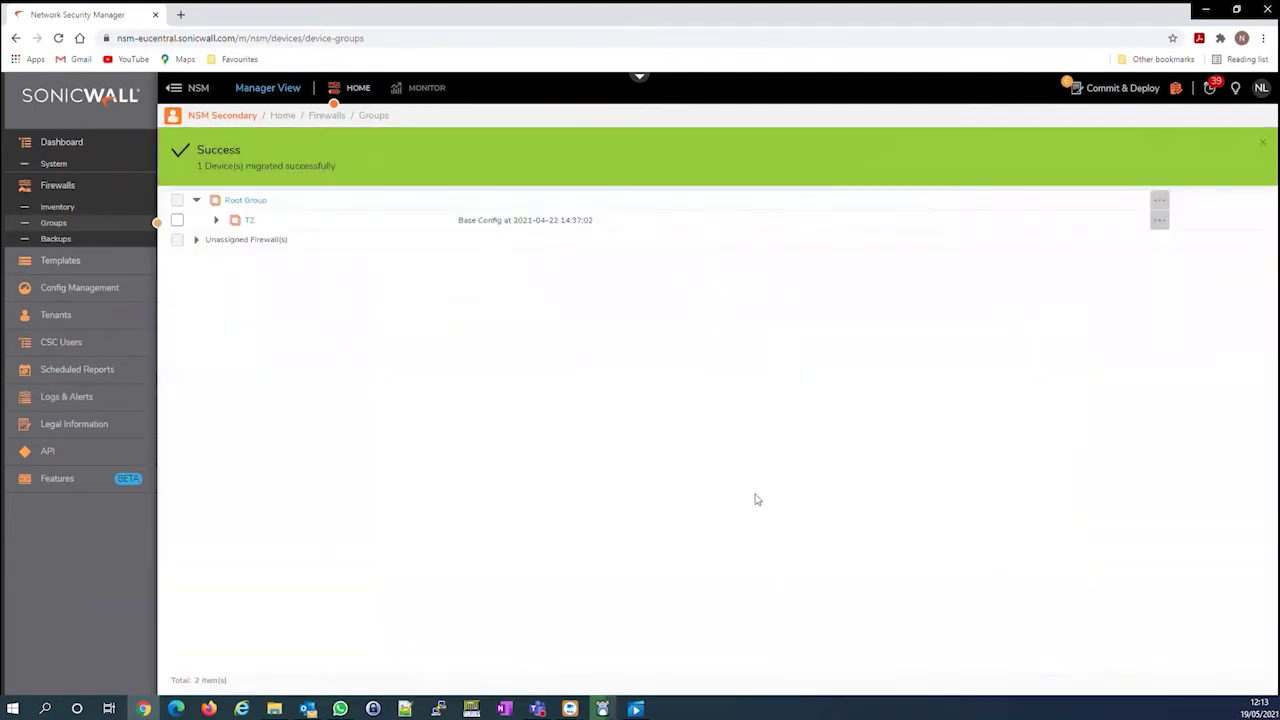
click(71, 212)
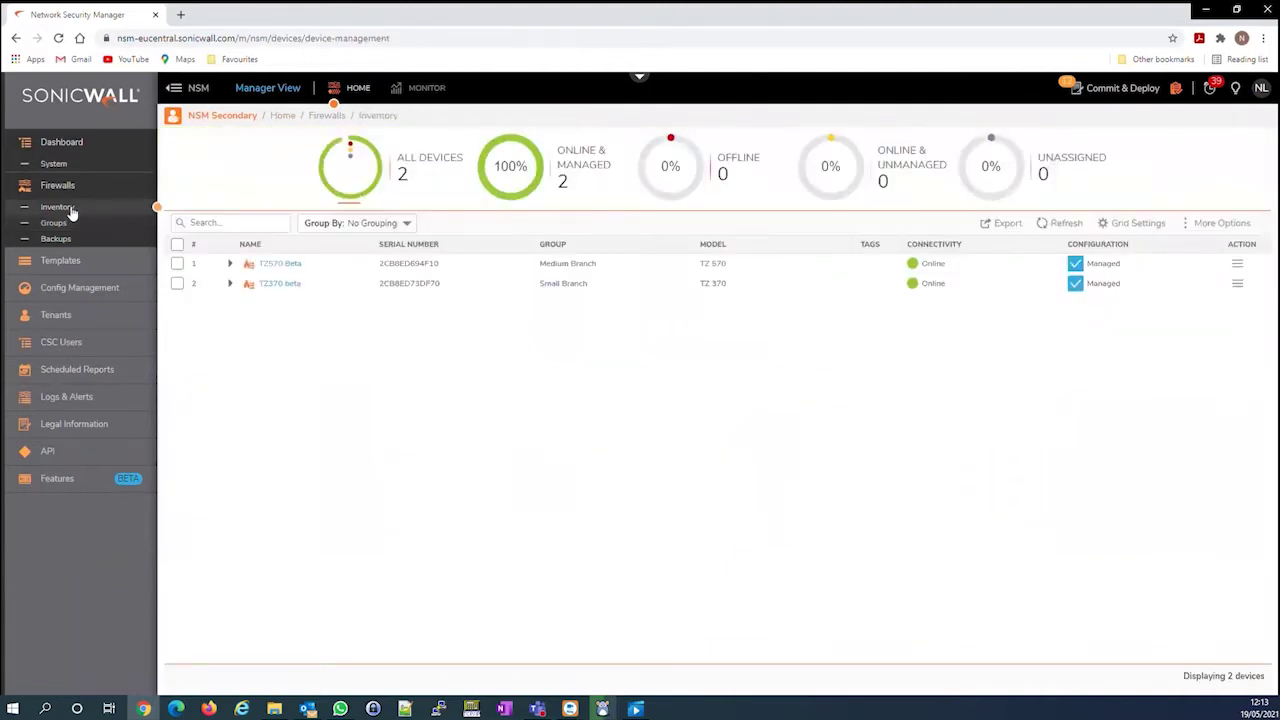
In TZ370 beta's firewall view, search its address objects for 'Test'
click(290, 284)
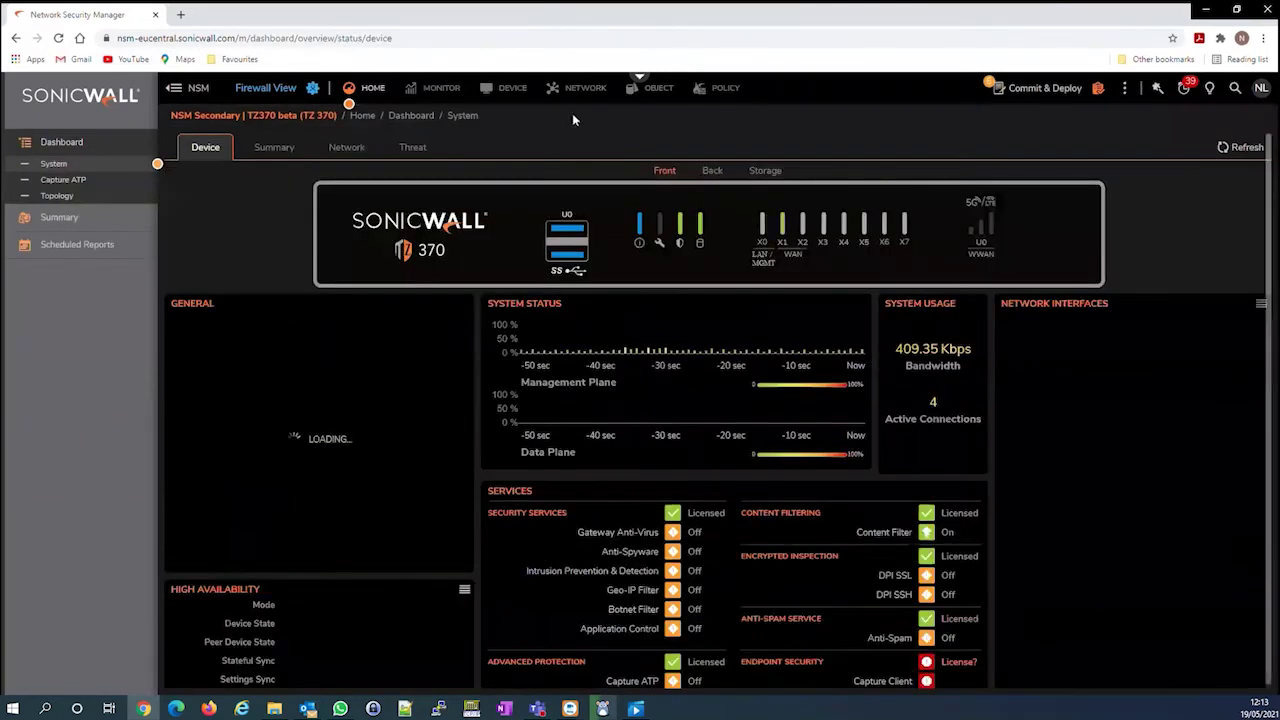
click(576, 88)
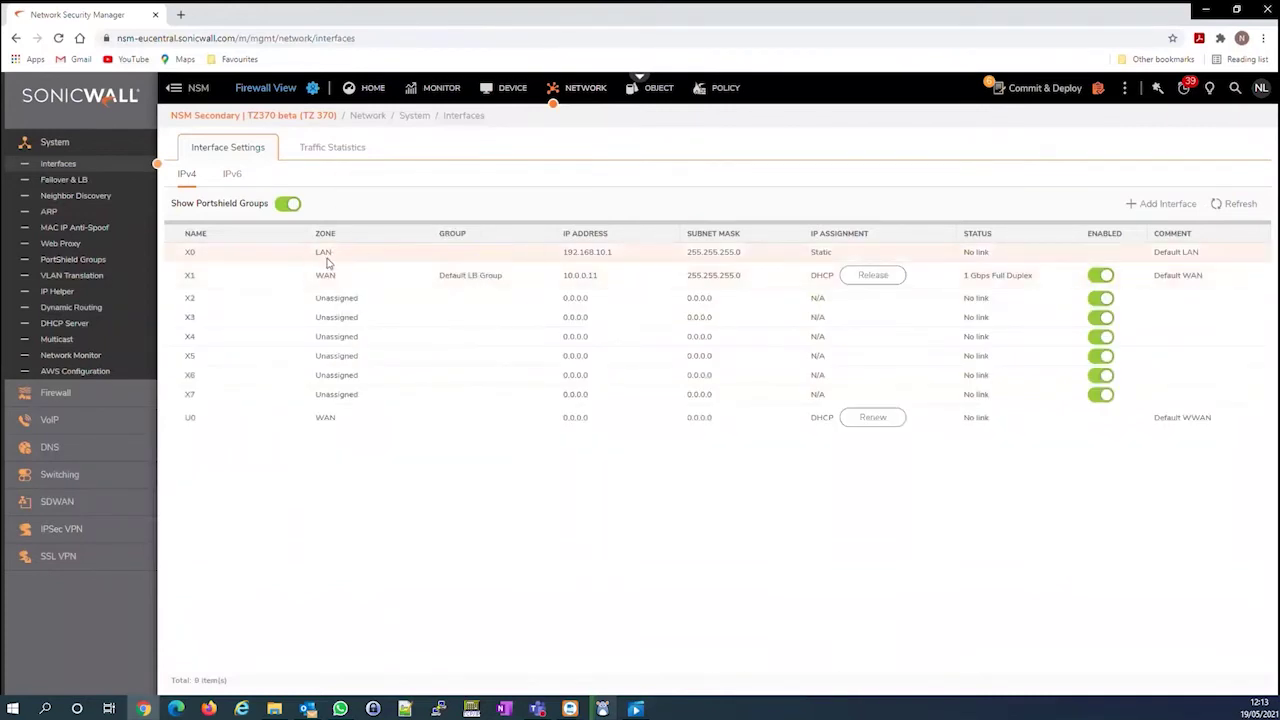
mouse_move(588, 263)
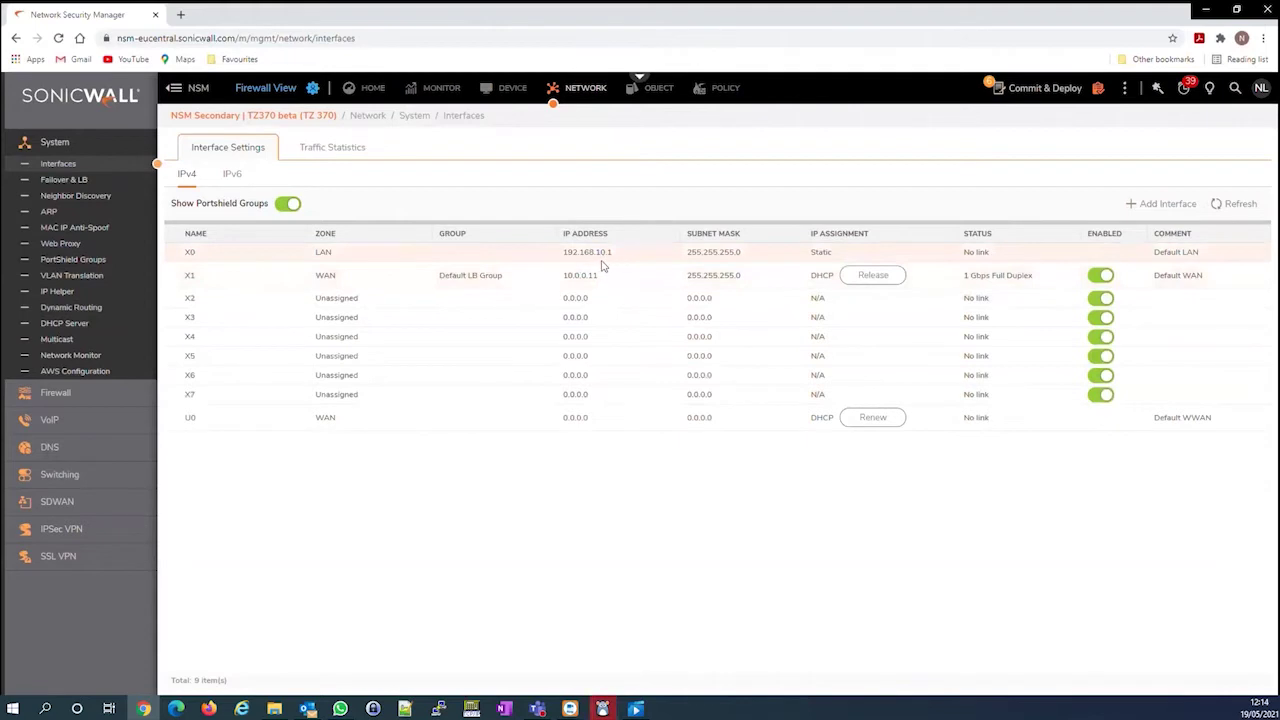
click(667, 87)
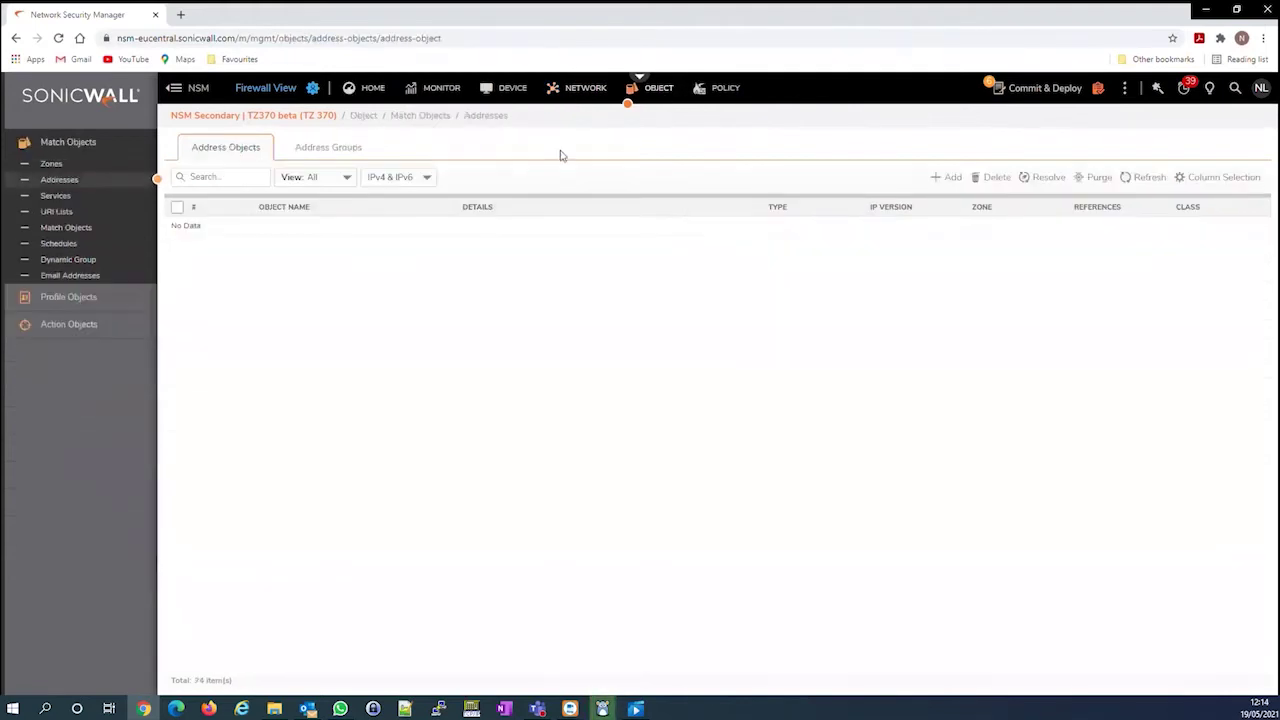
click(233, 180)
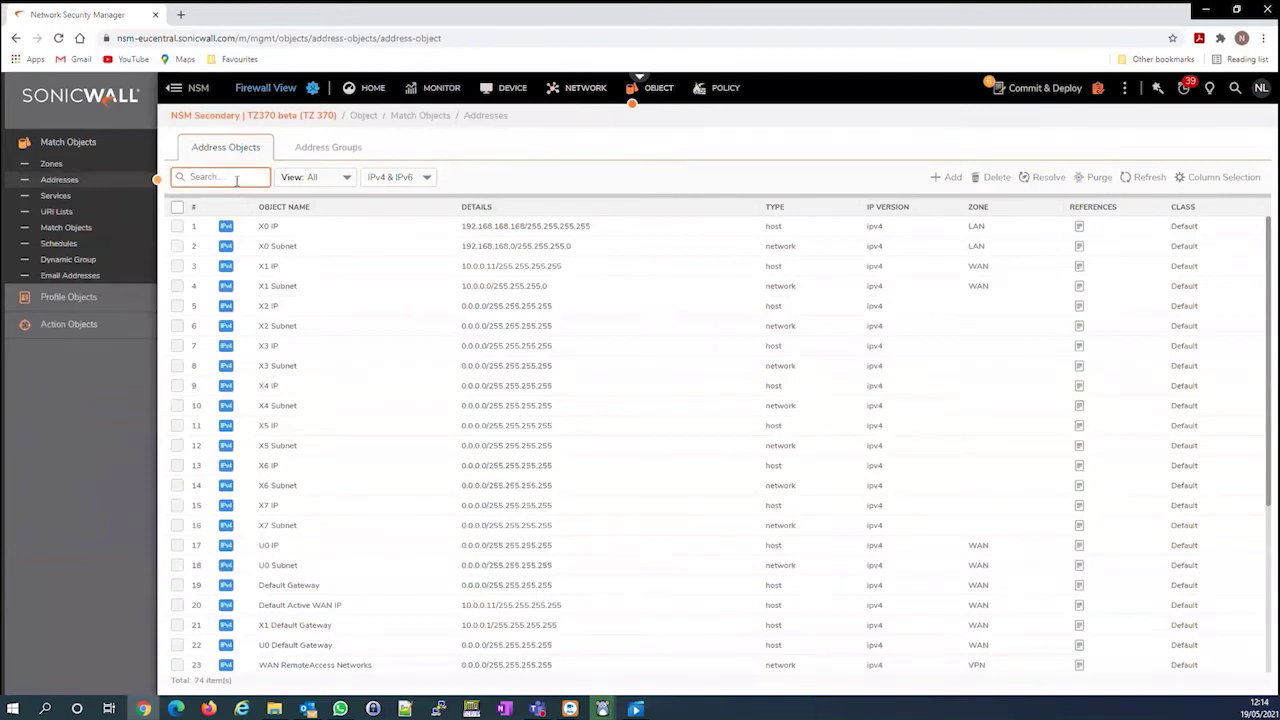
text(Test)
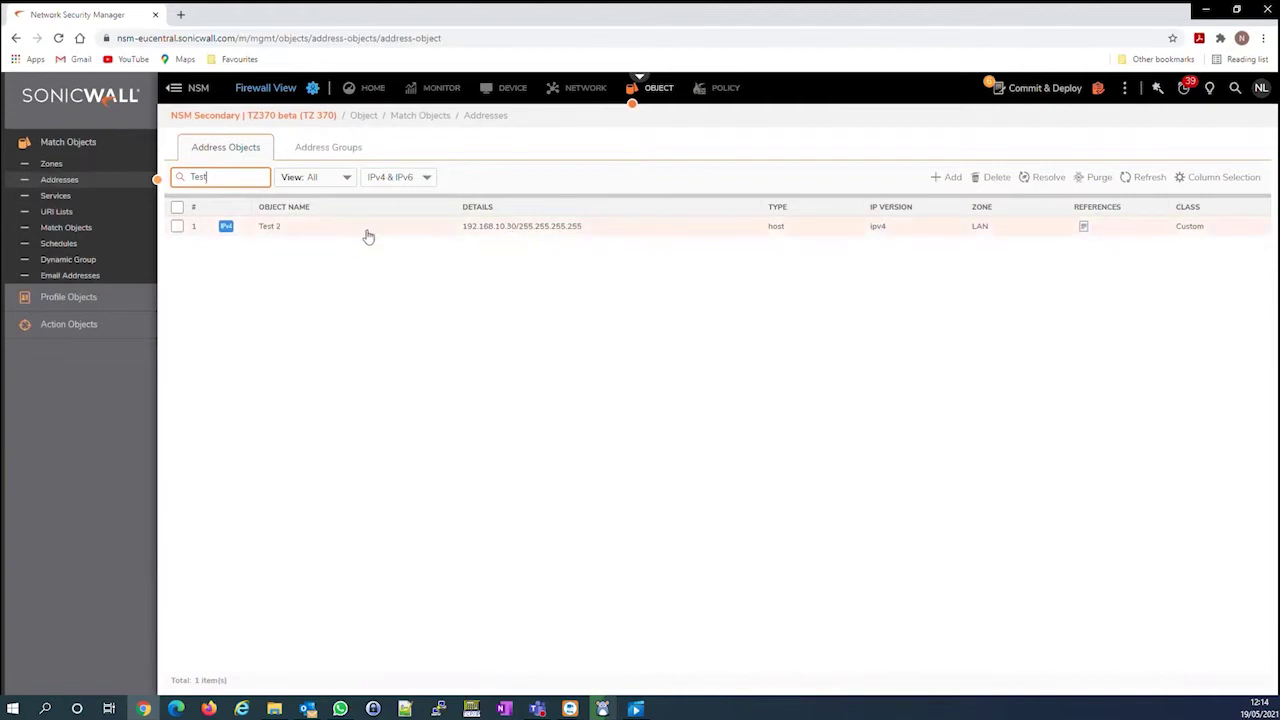
Search TZ370 beta's access rules for 'Test' to confirm the Test 2 rule, then return to inventory
click(725, 88)
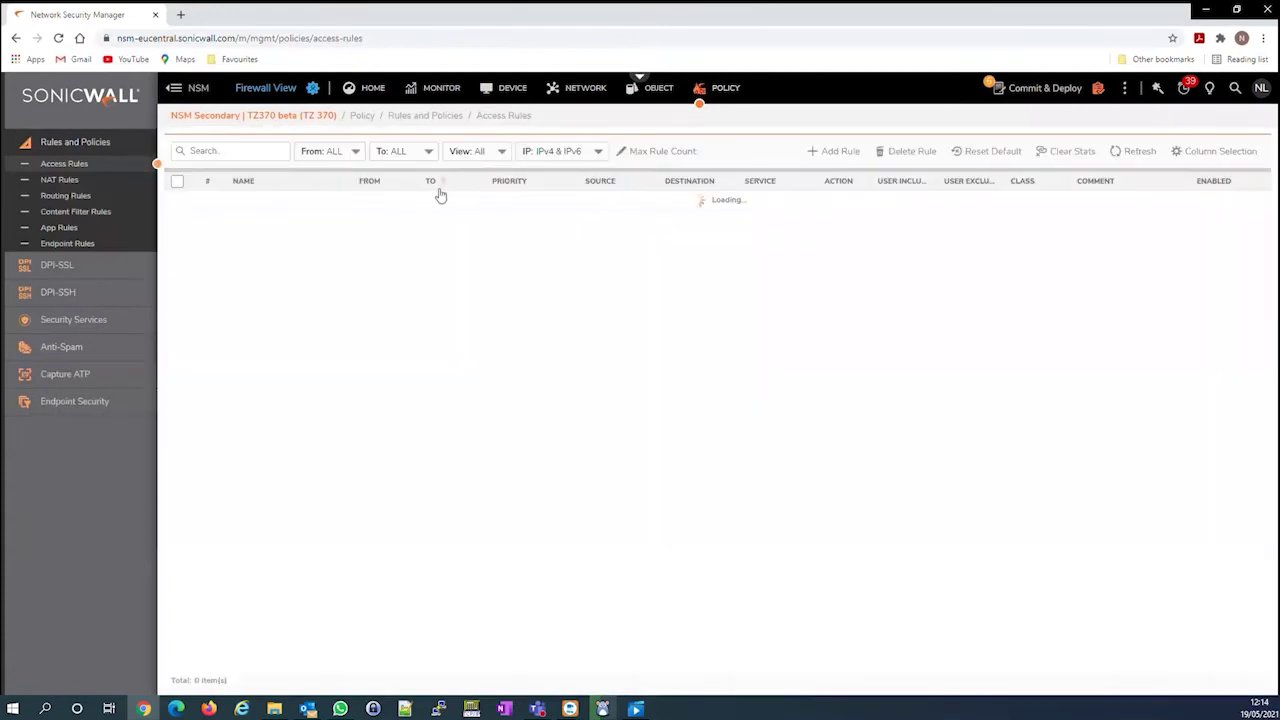
click(256, 155)
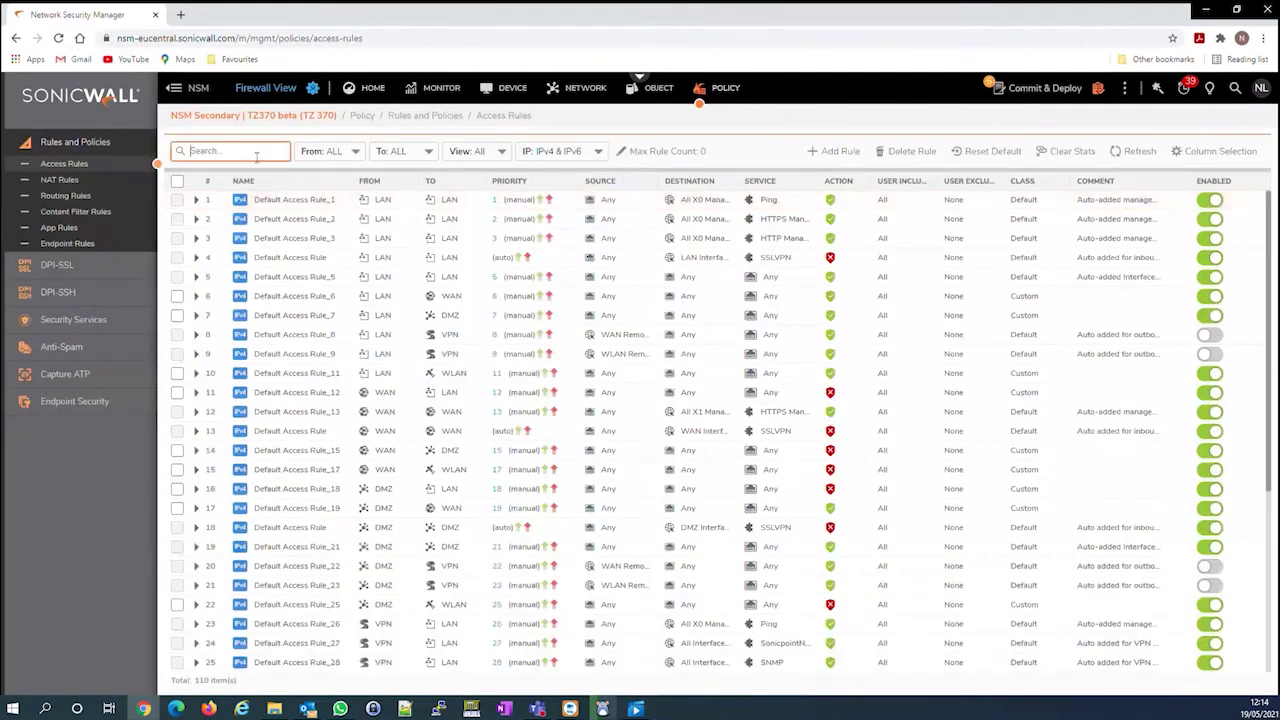
text(Tes)
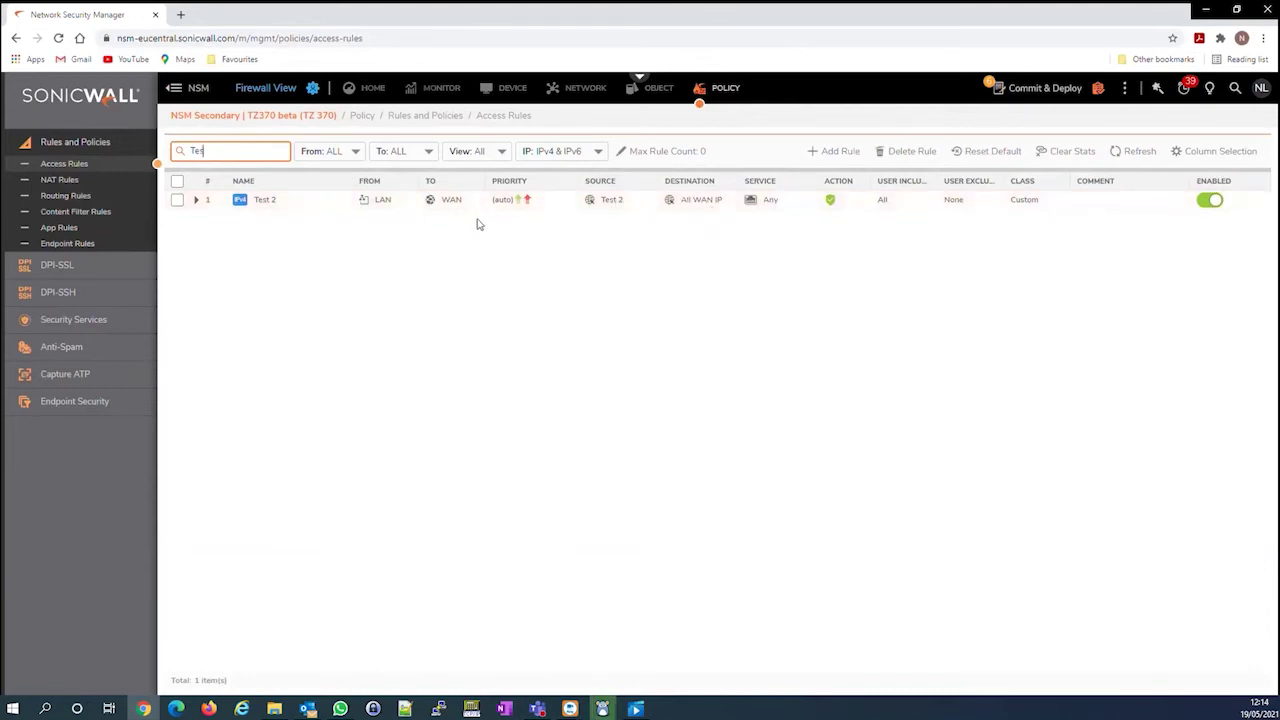
click(320, 115)
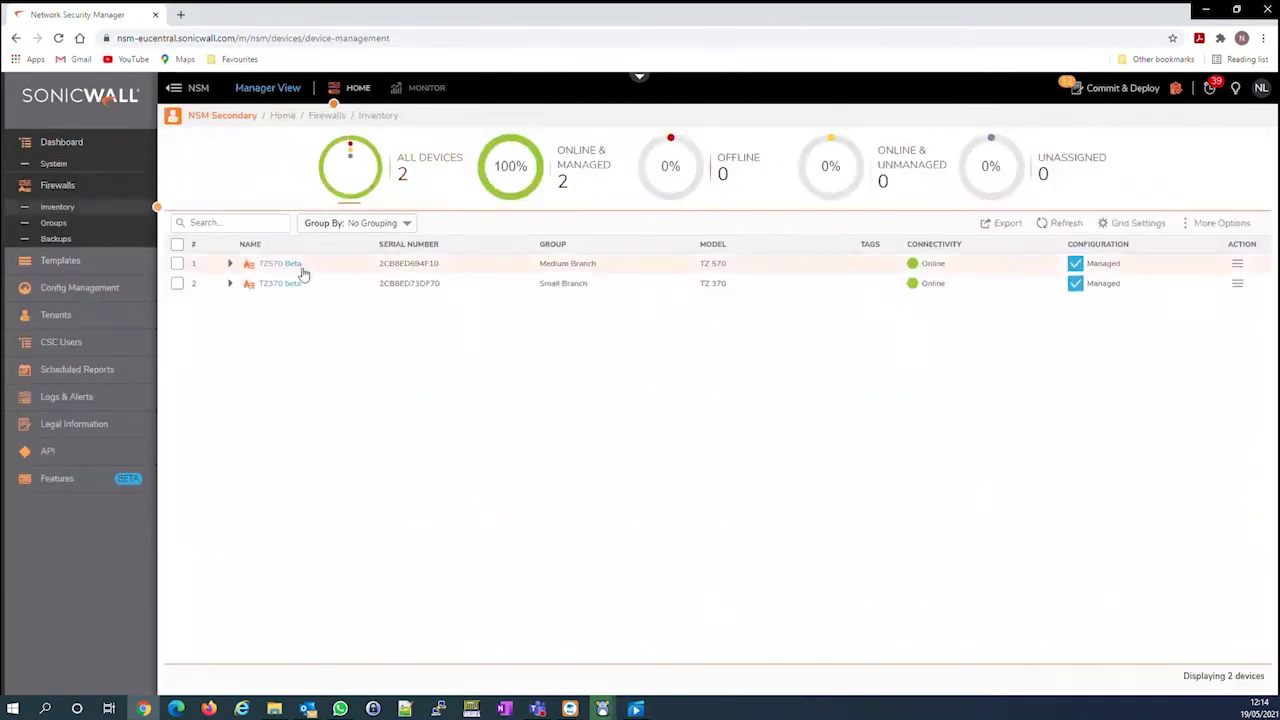
On TZ570 Beta, search address objects and access rules for 'Test', then return to Manager View
click(287, 266)
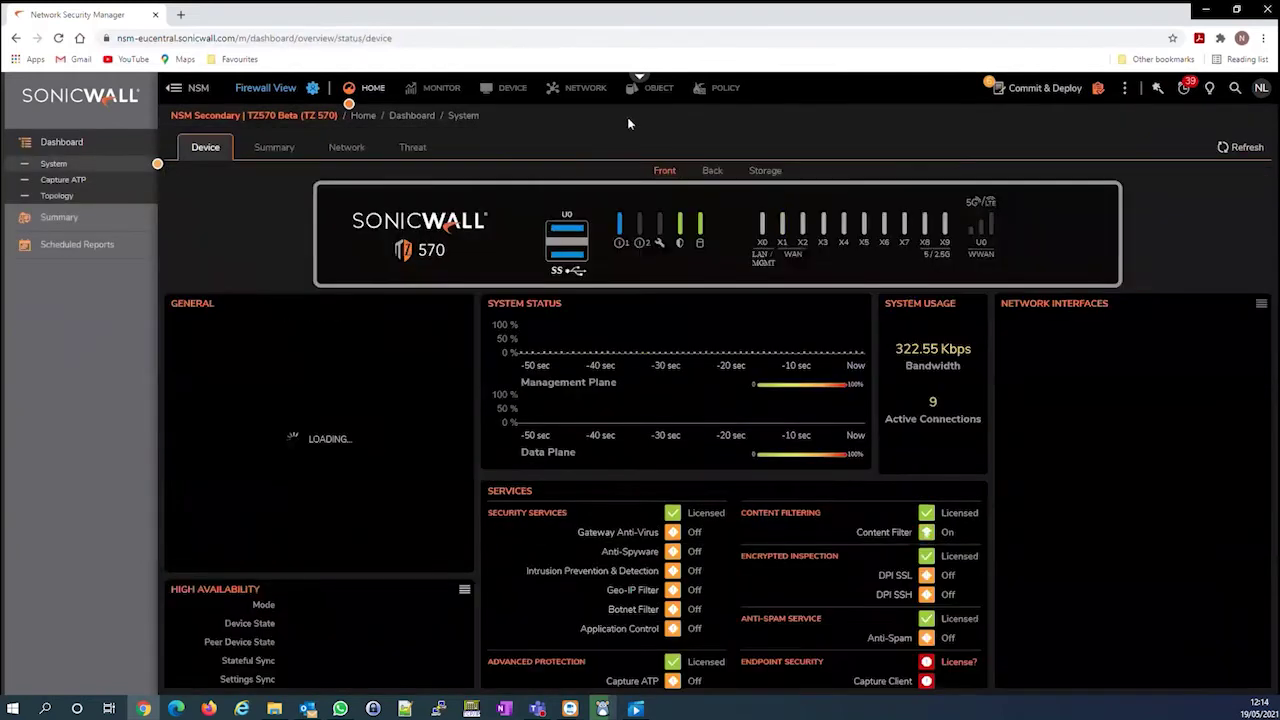
click(655, 88)
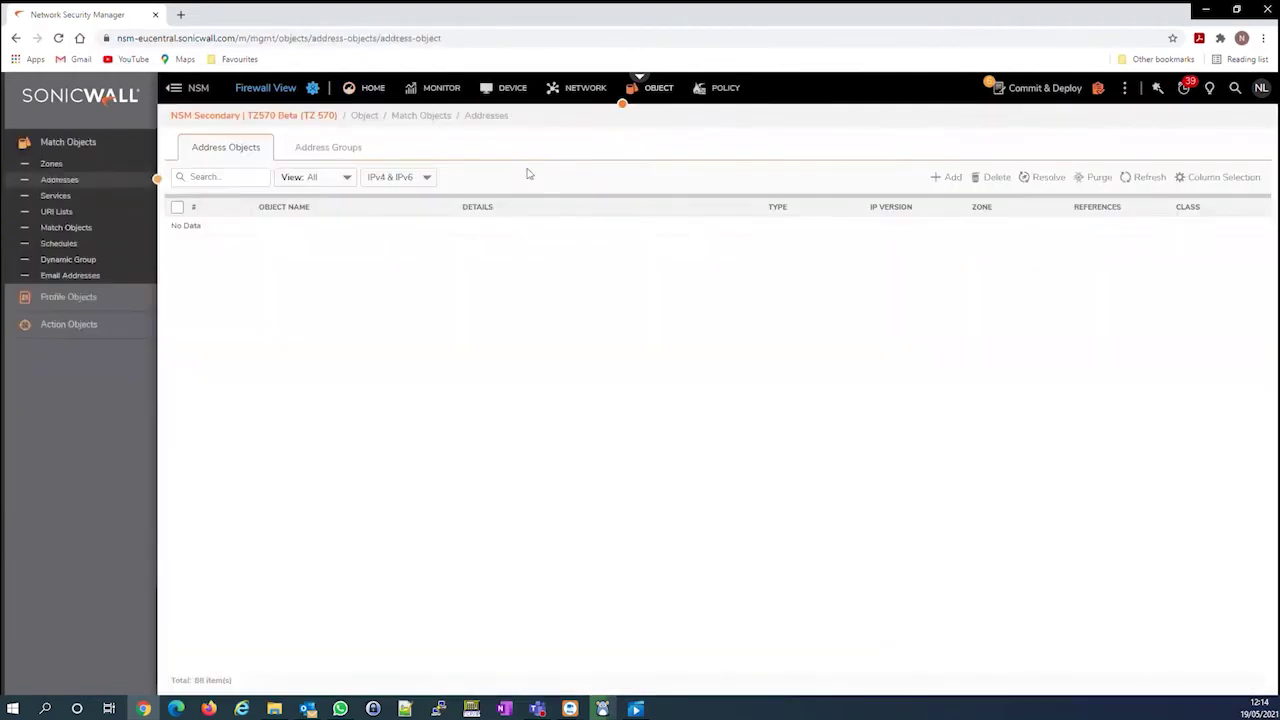
click(250, 183)
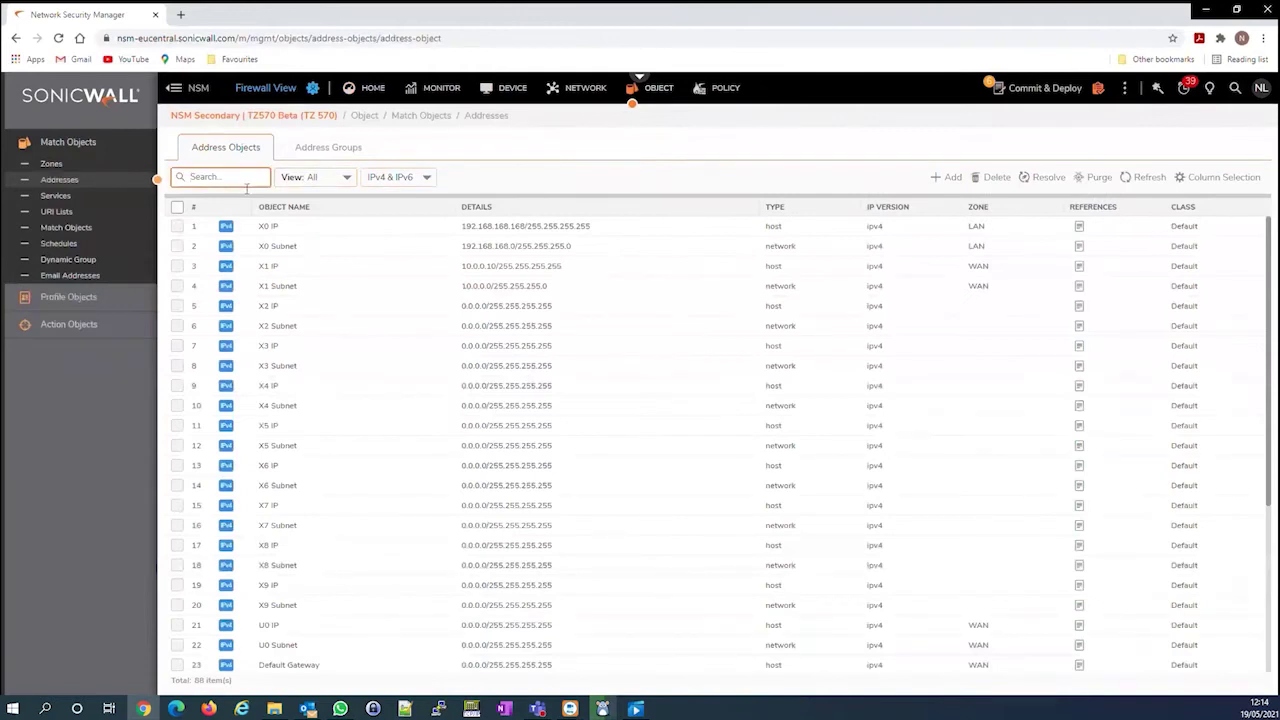
text(Test)
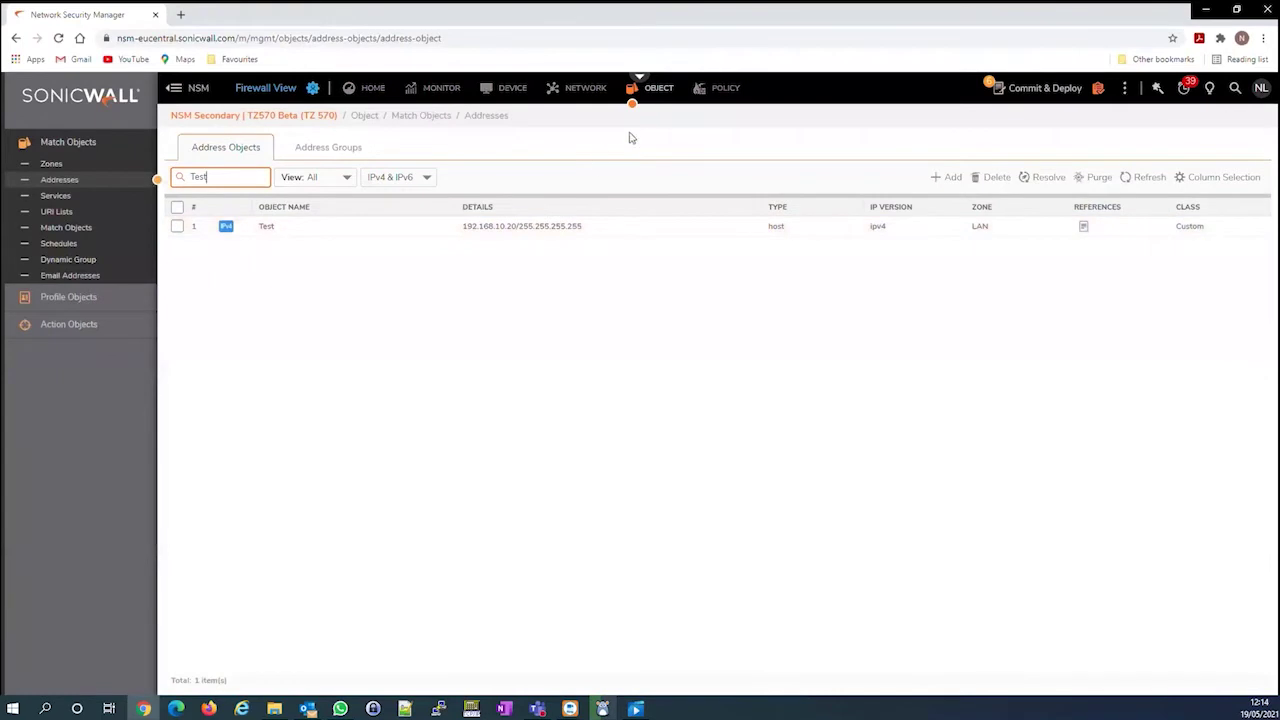
click(733, 90)
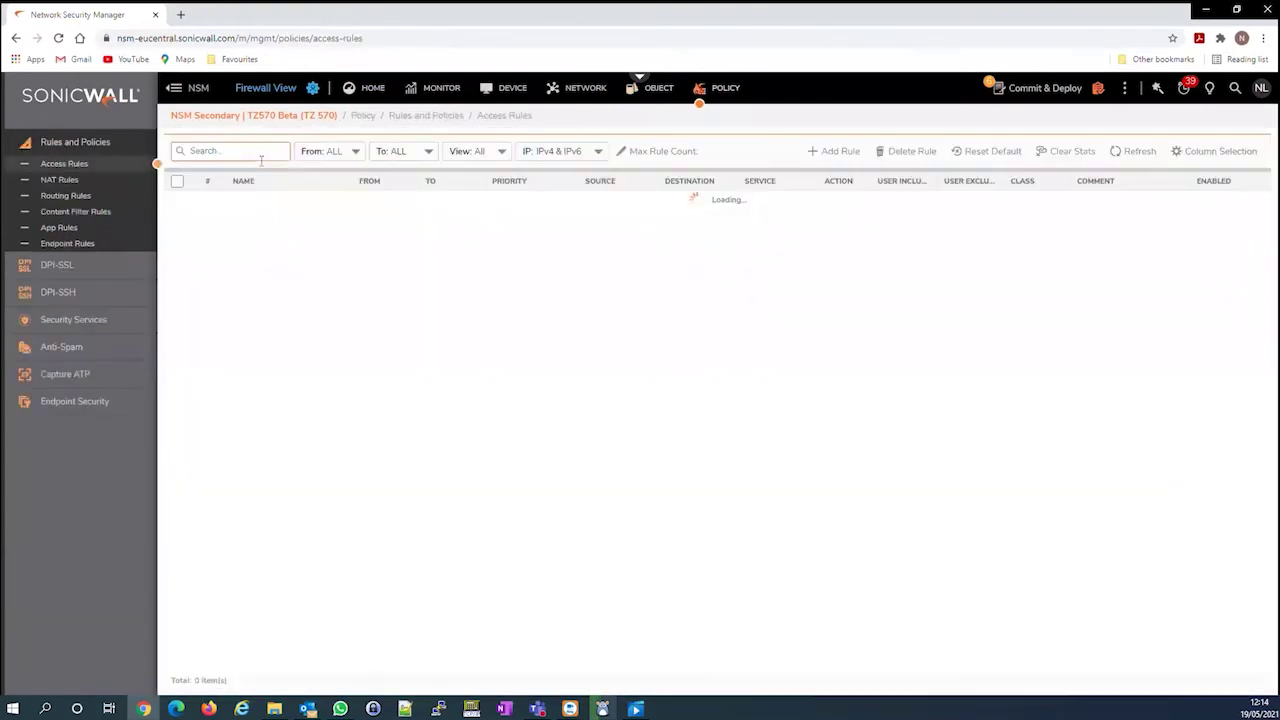
text(Test)
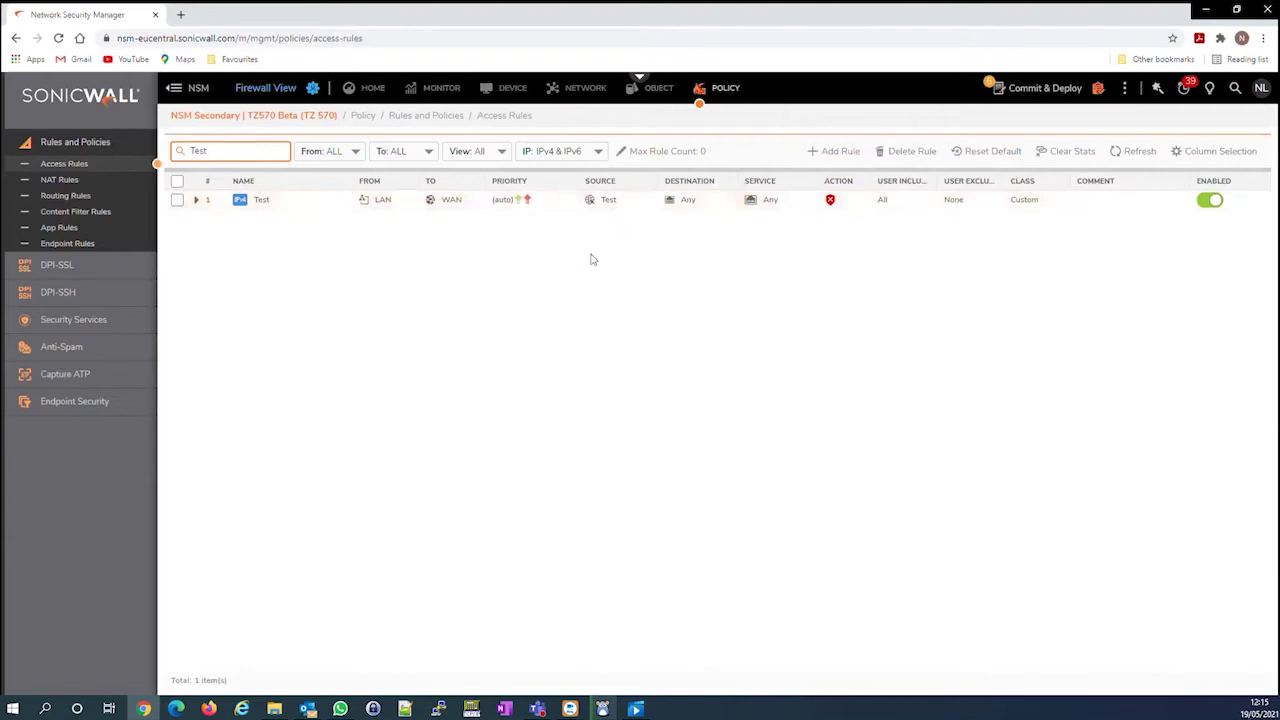
click(313, 90)
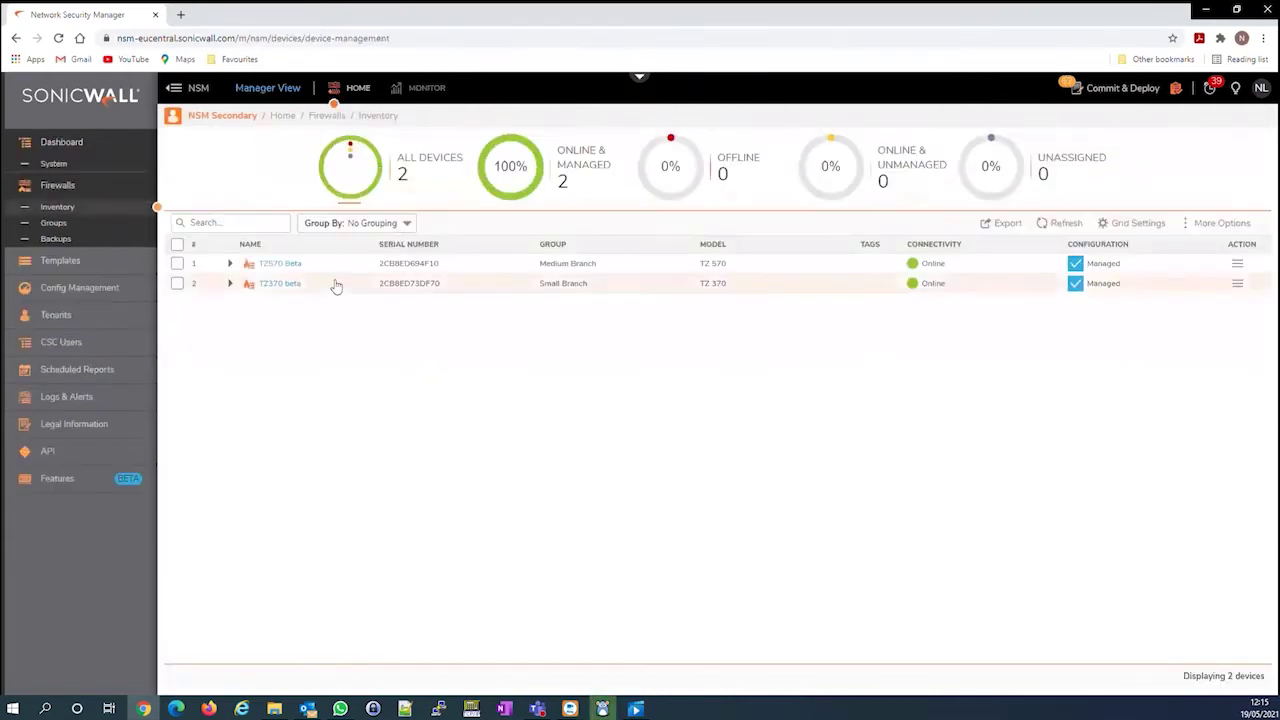
Switch to All Tenants, list the templates, and check TZ 370's apply targets without changing them
click(224, 118)
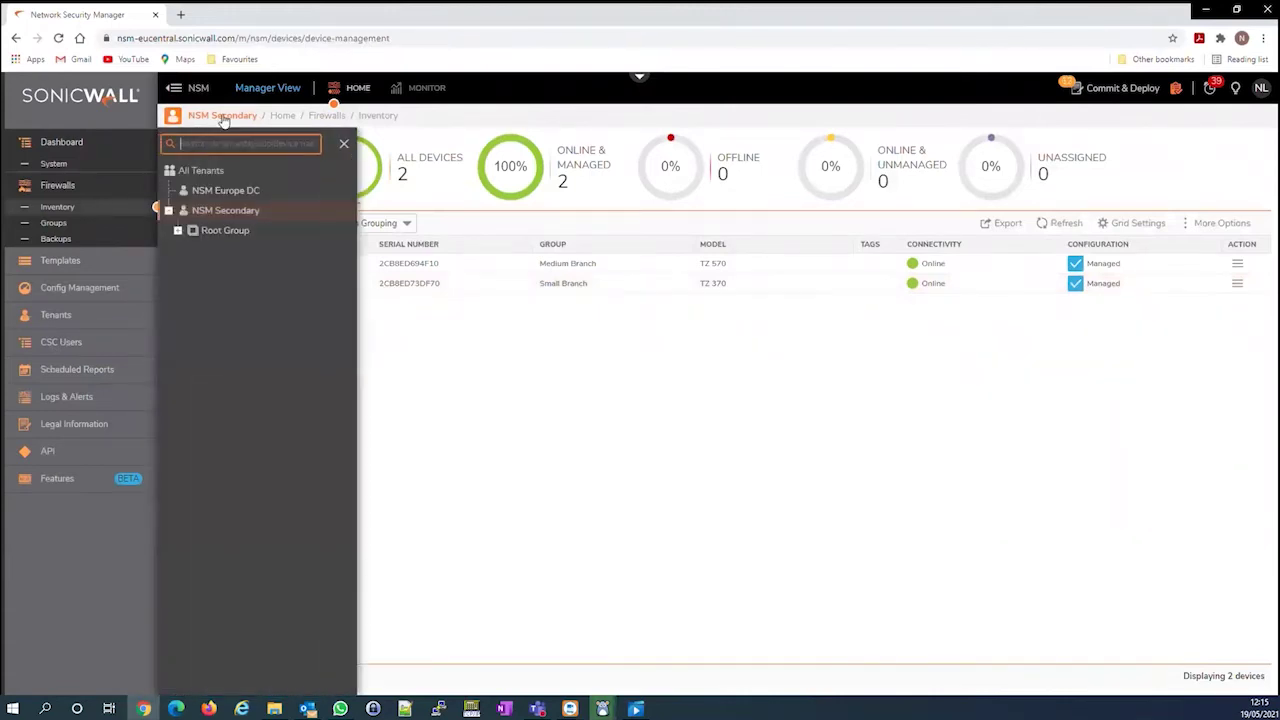
click(205, 171)
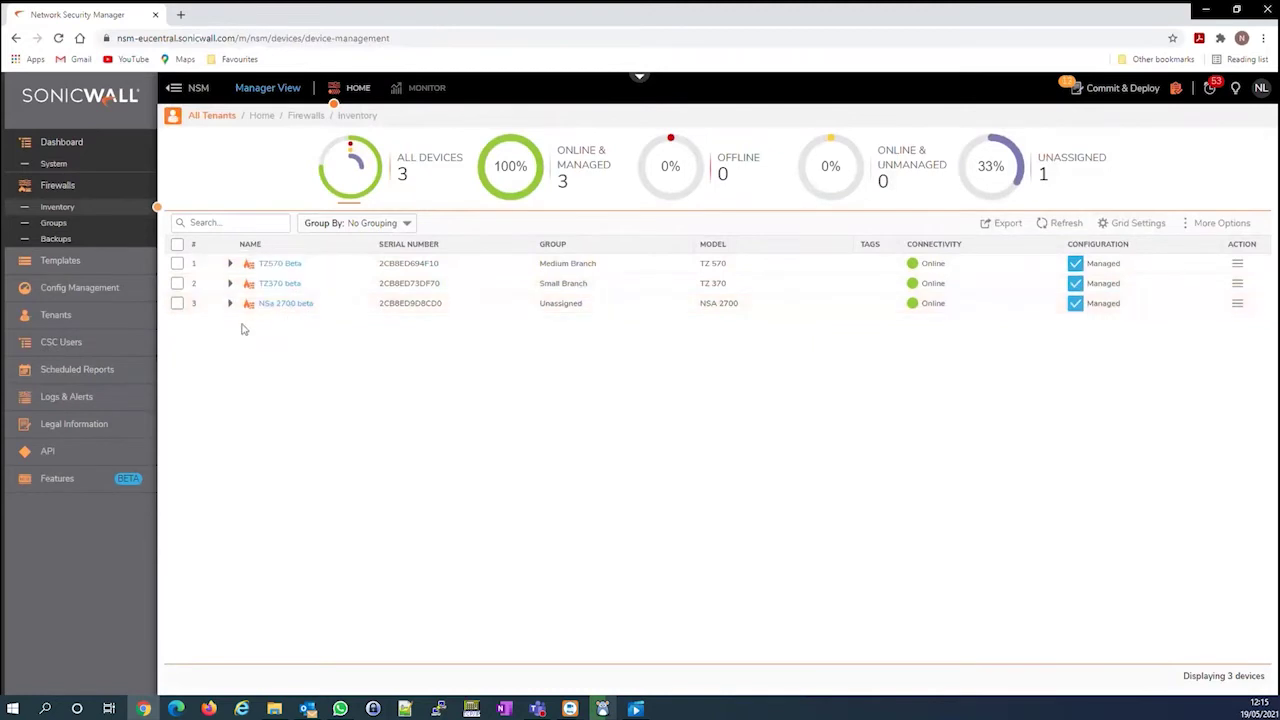
click(92, 264)
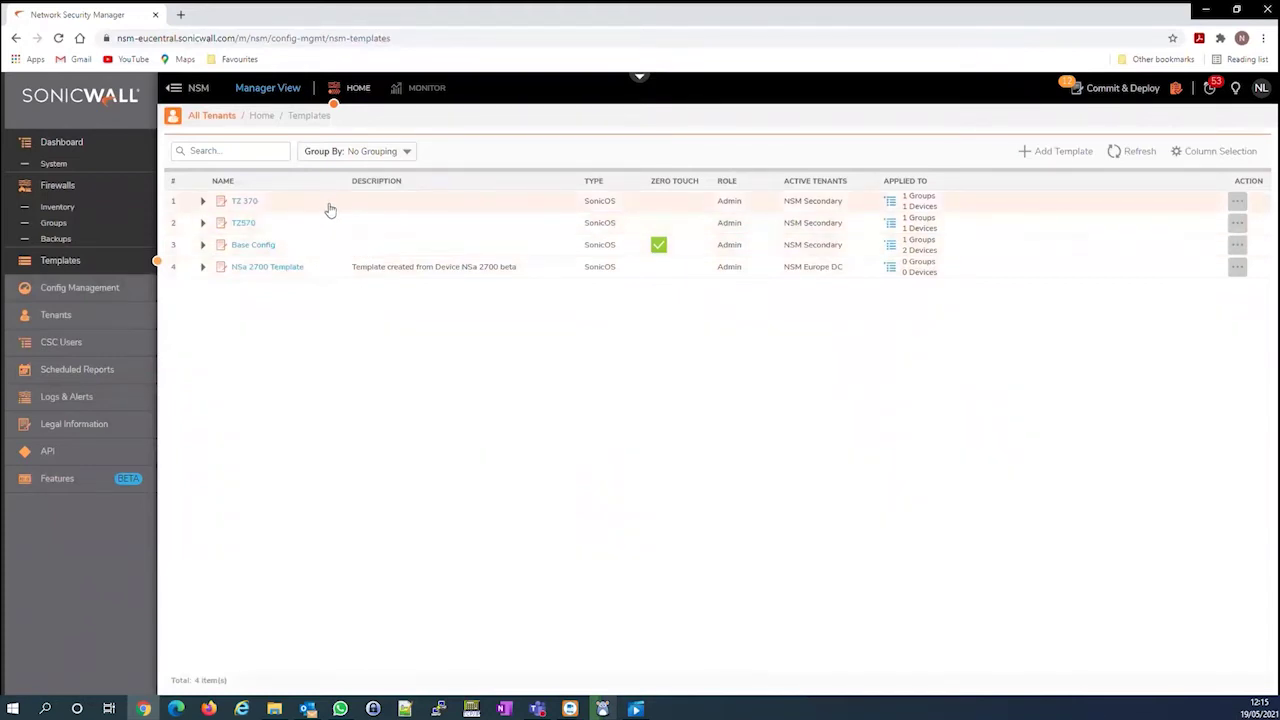
click(1238, 199)
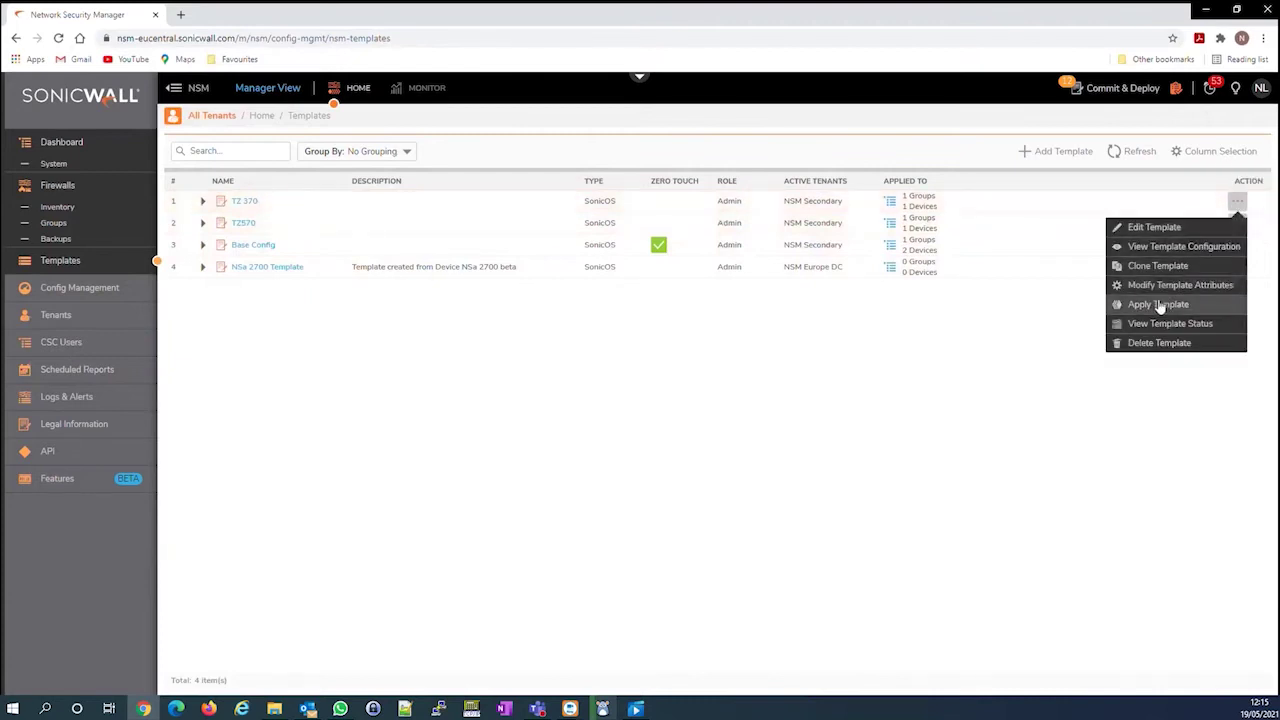
click(1160, 305)
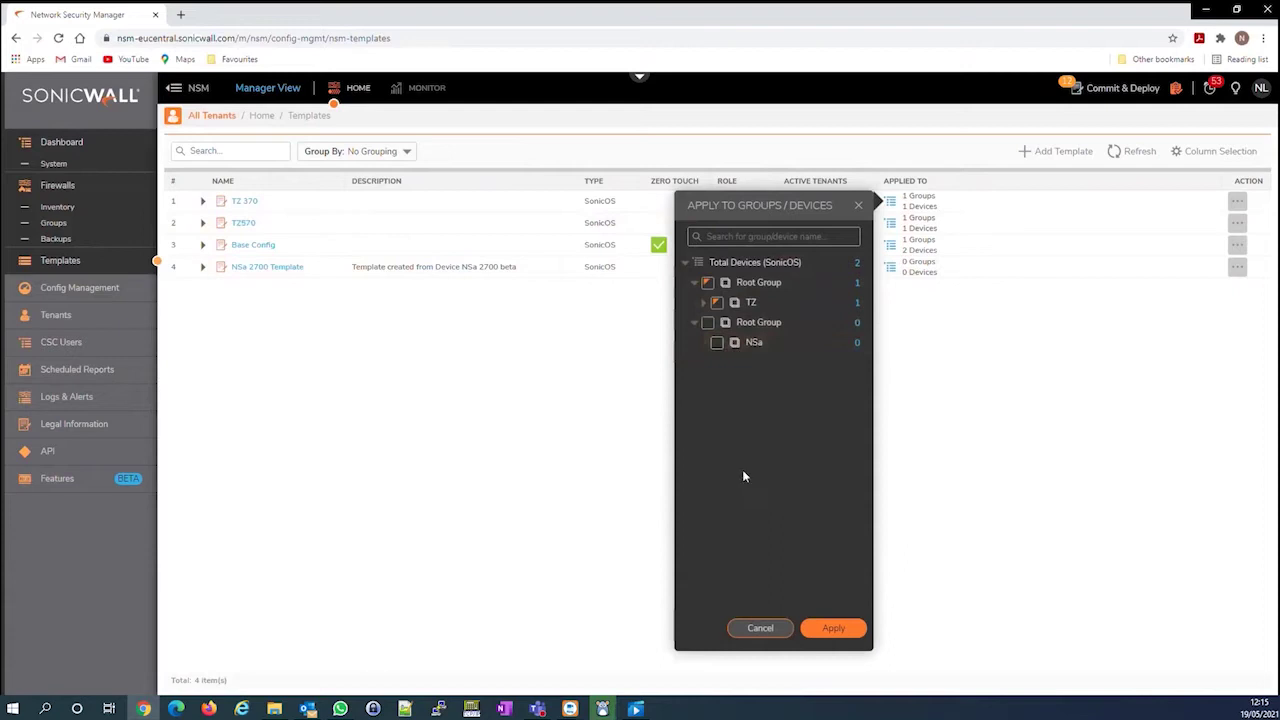
click(762, 627)
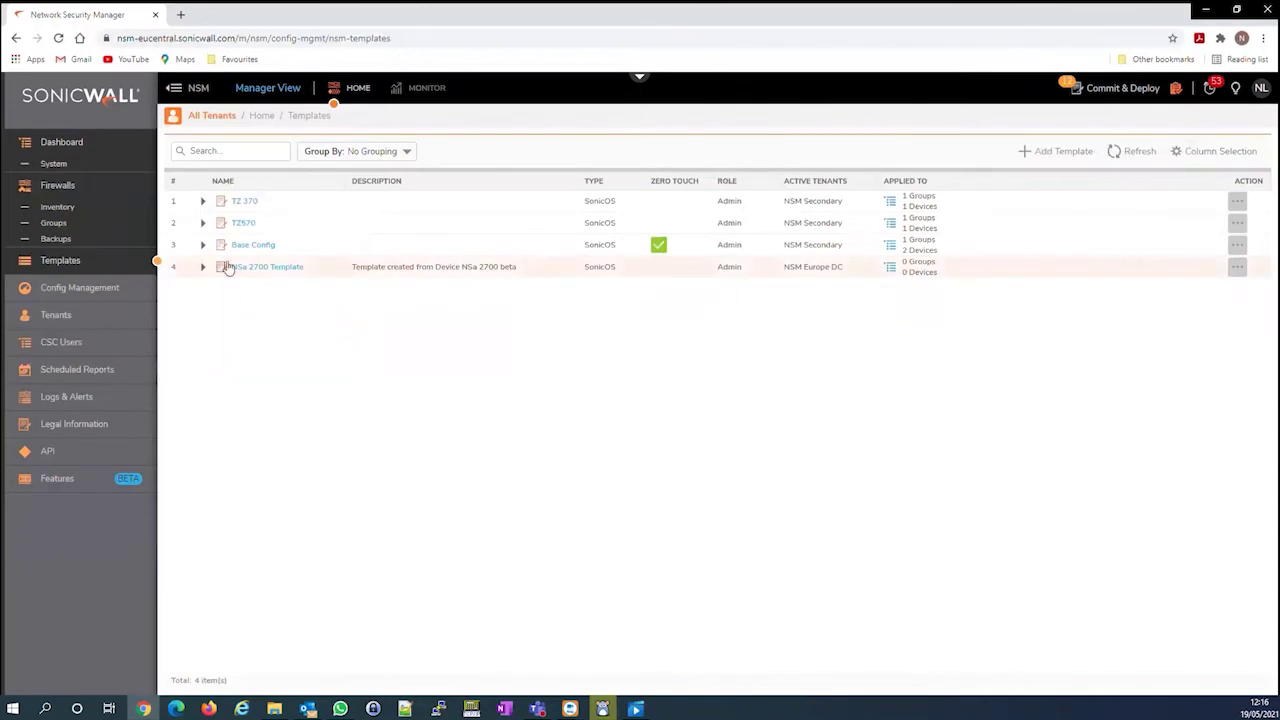
Filter the firewall inventory to the NSM Europe DC tenant and open NSa 2700 beta's action menu
click(70, 211)
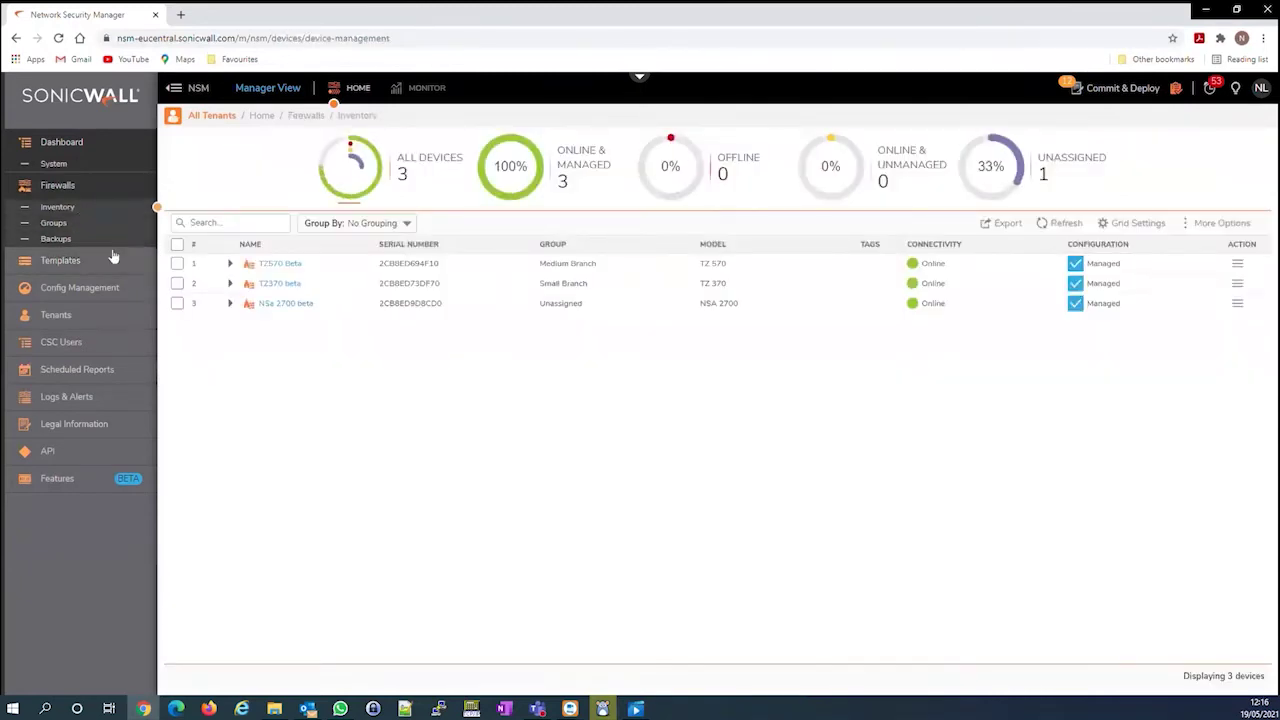
click(230, 119)
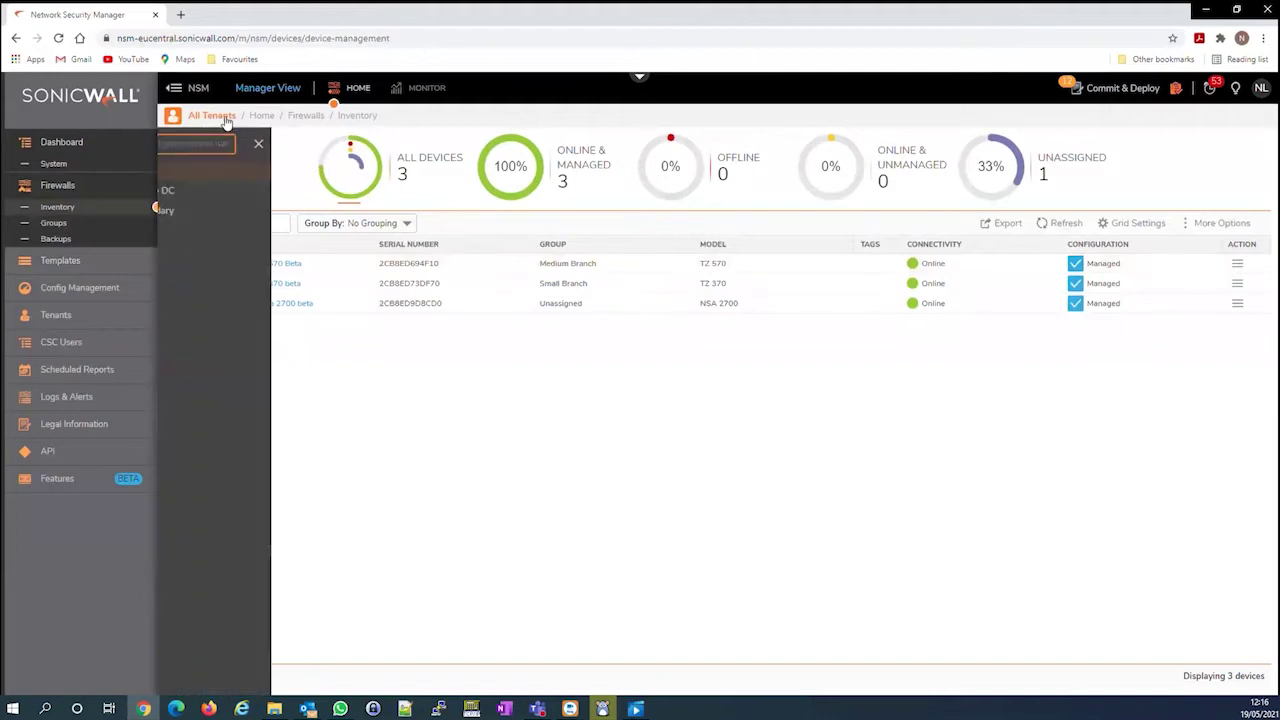
click(226, 190)
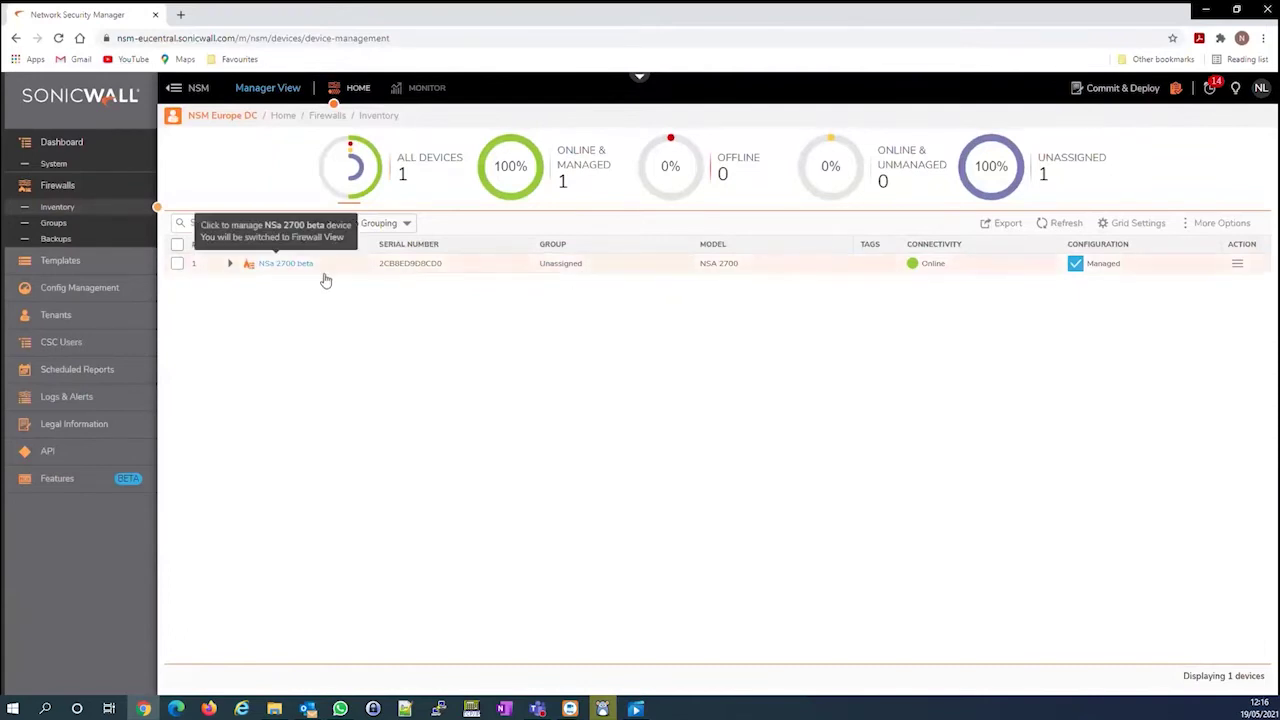
click(1238, 264)
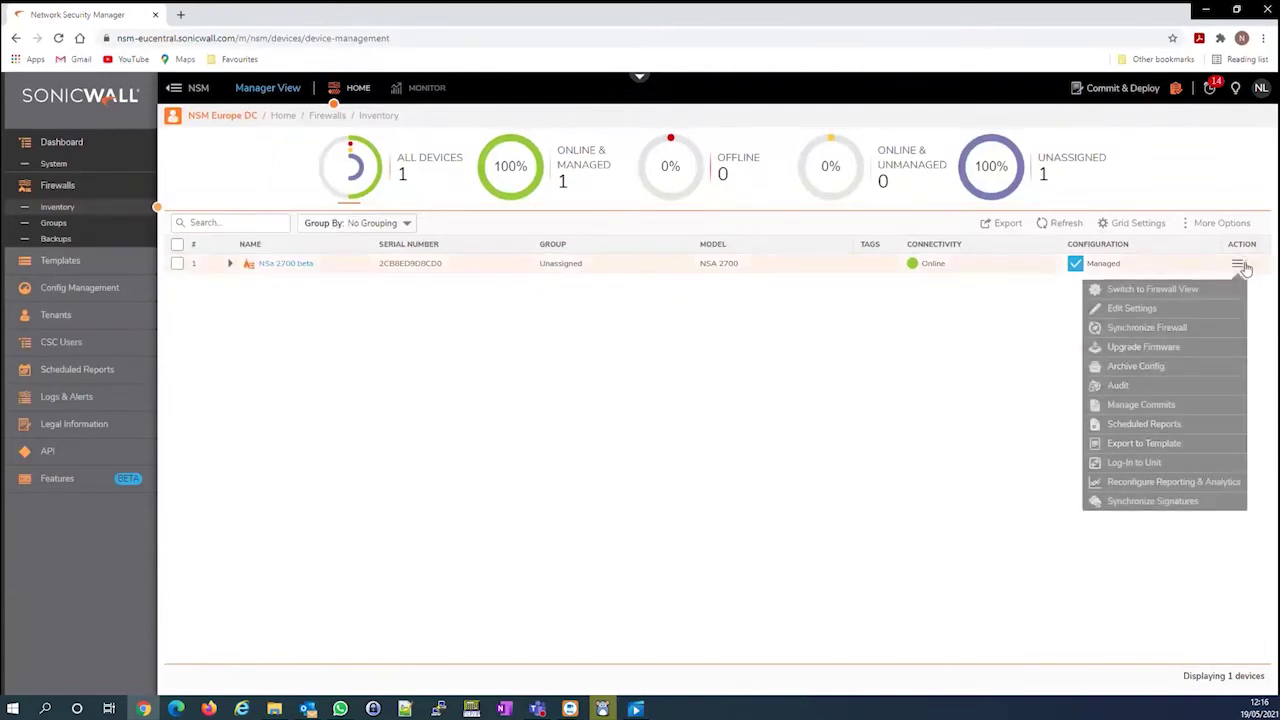
Export the NSa 2700 beta config as template 'NSa Base Config' with default configuration included, then confirm to Templates
click(1143, 443)
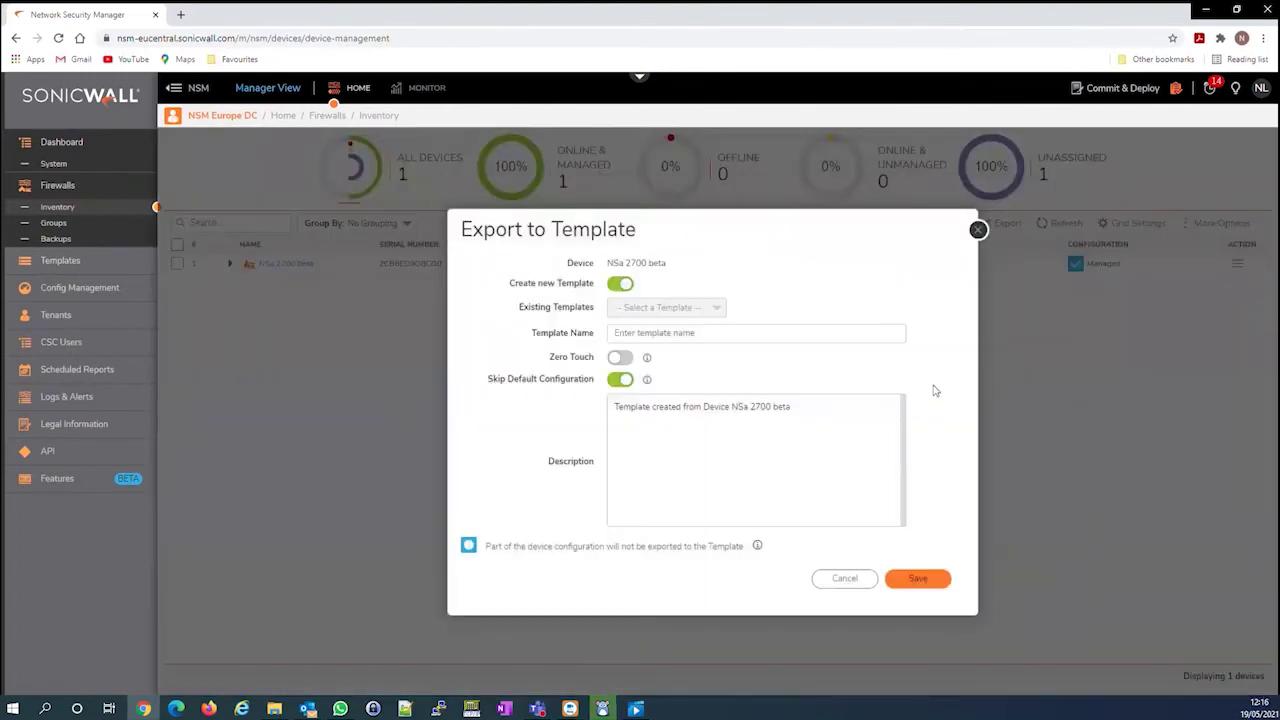
click(696, 333)
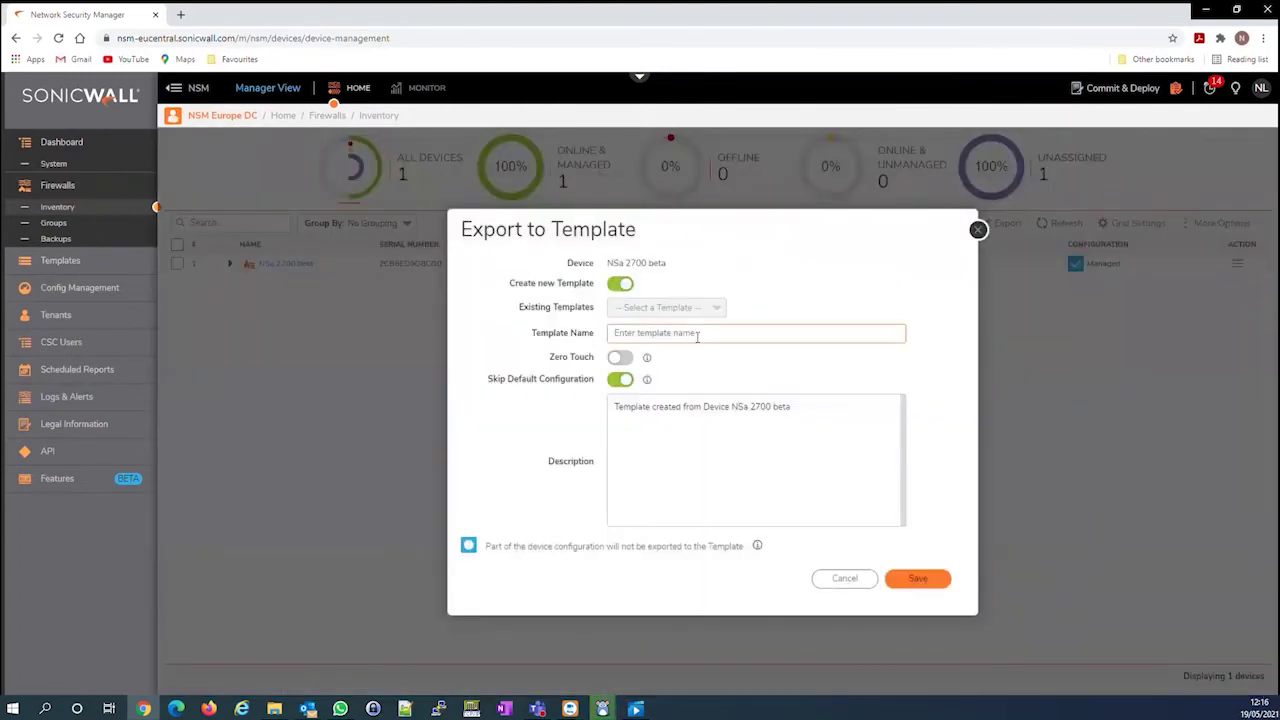
text(N)
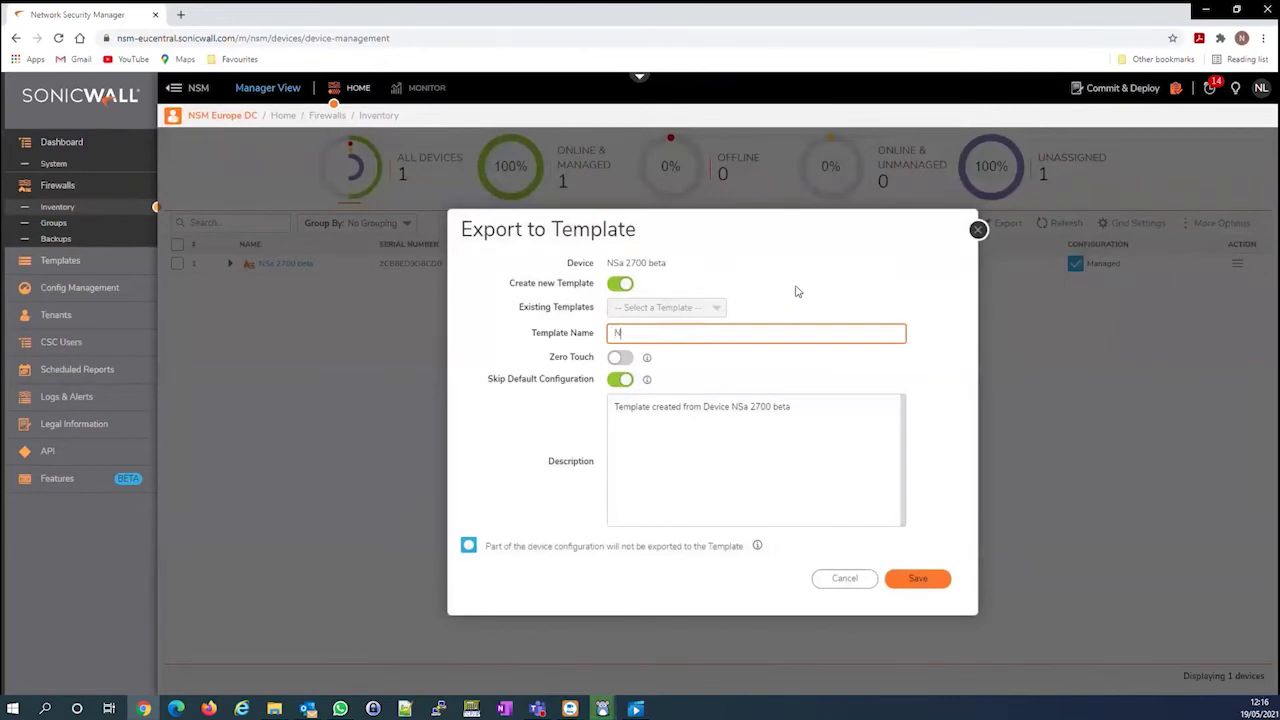
text(Sa Base Config)
click(620, 381)
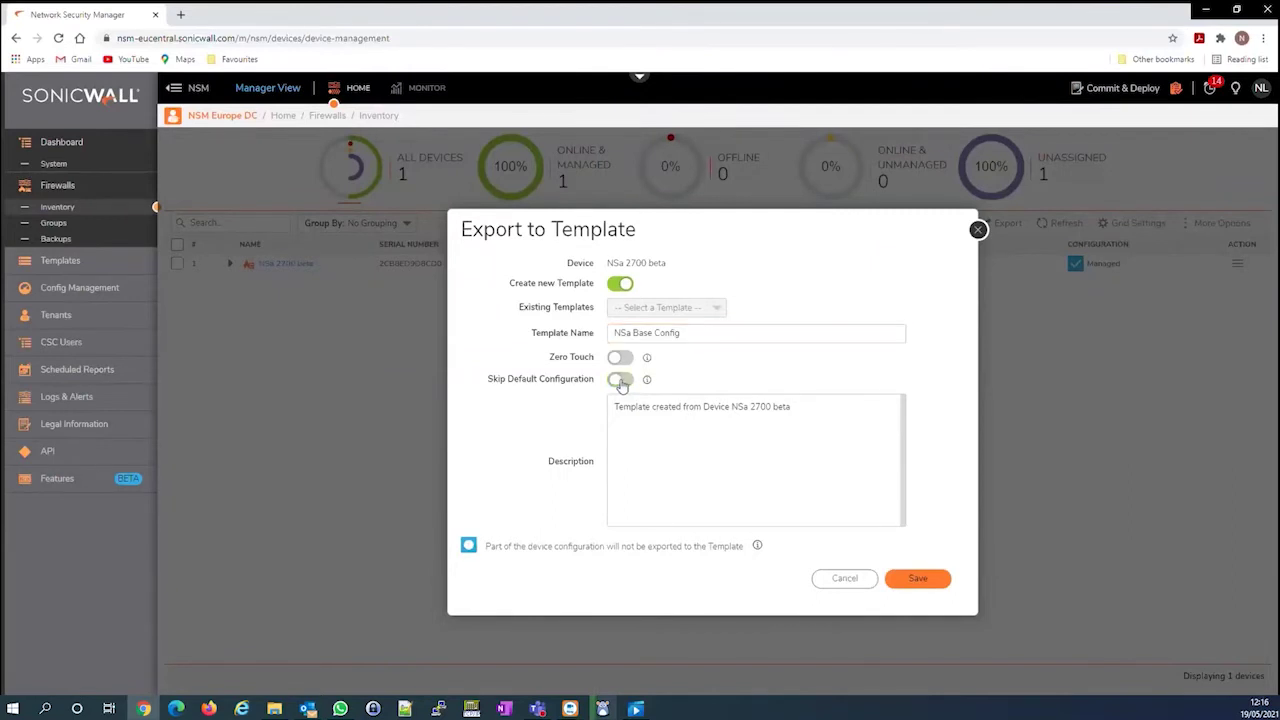
click(920, 583)
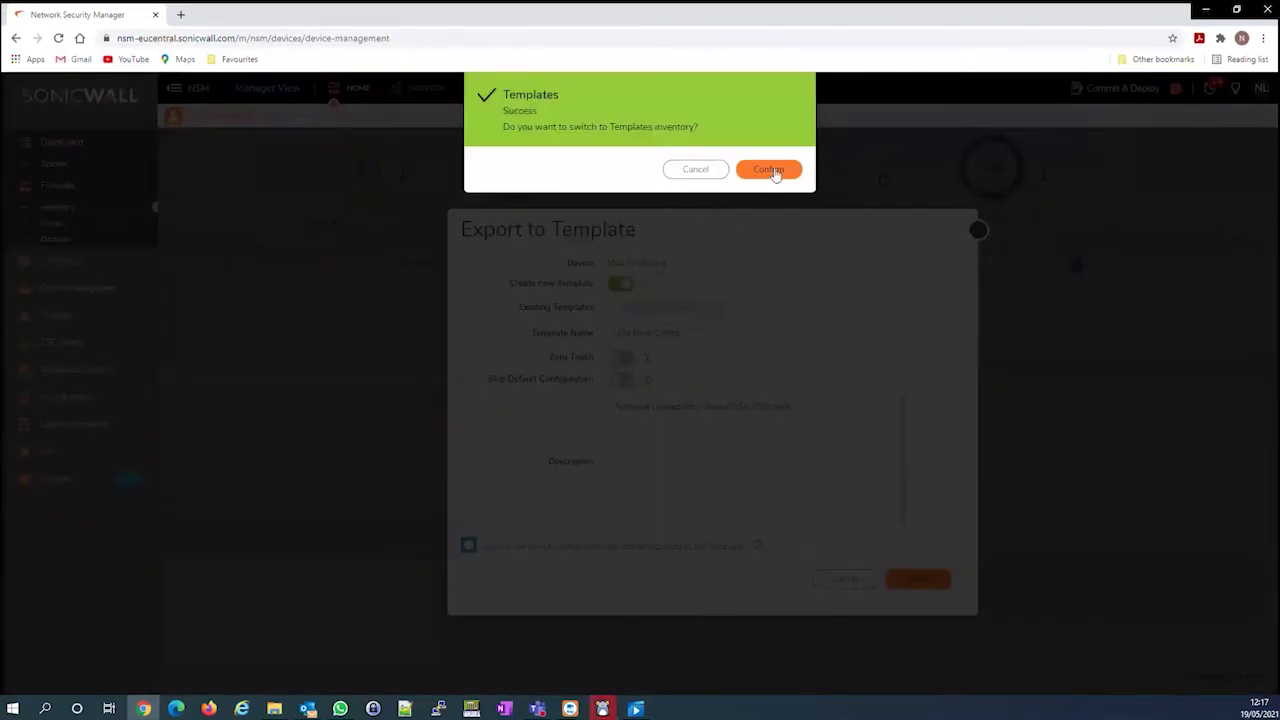
click(771, 170)
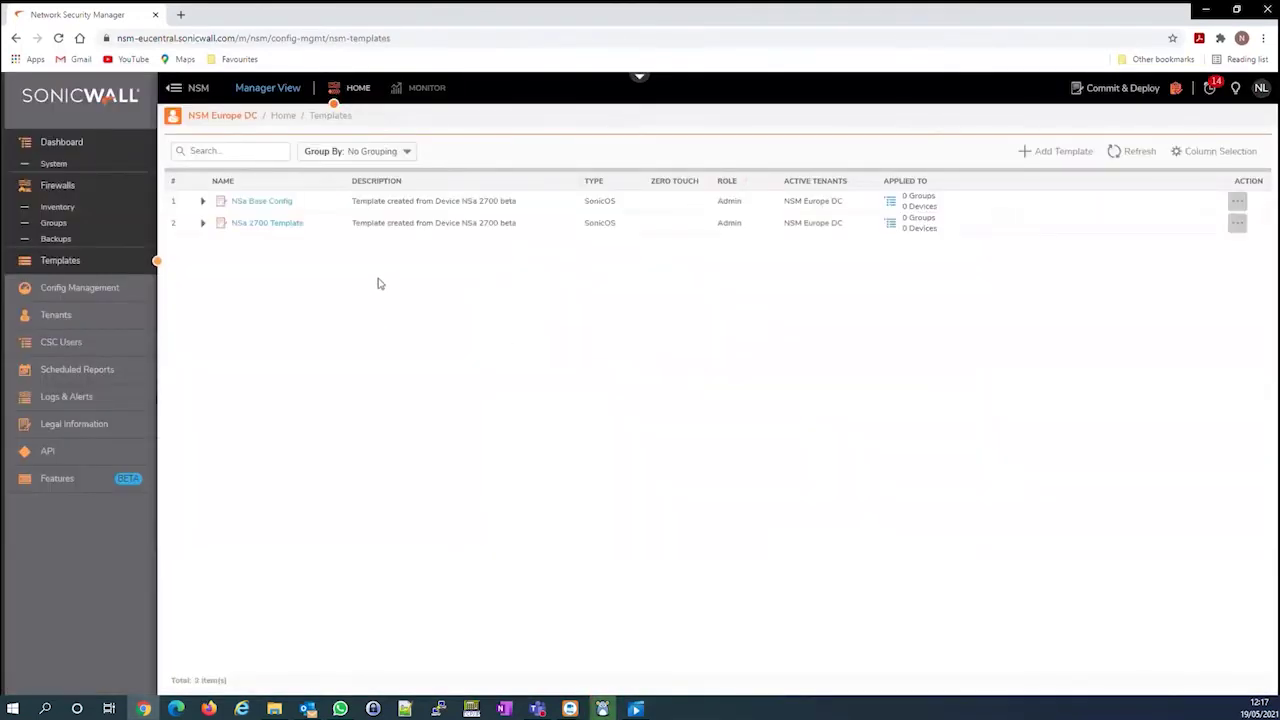